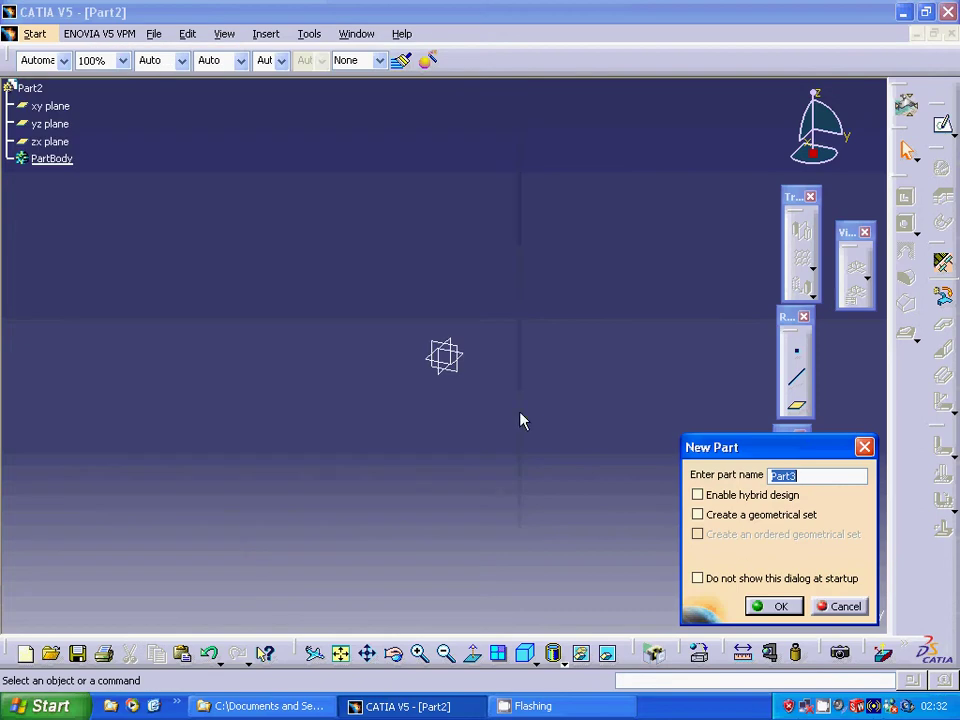
- Cancel the new part creation and define the sheet metal parameters with 2 mm thickness and 2 mm default bend radius
click(843, 607)
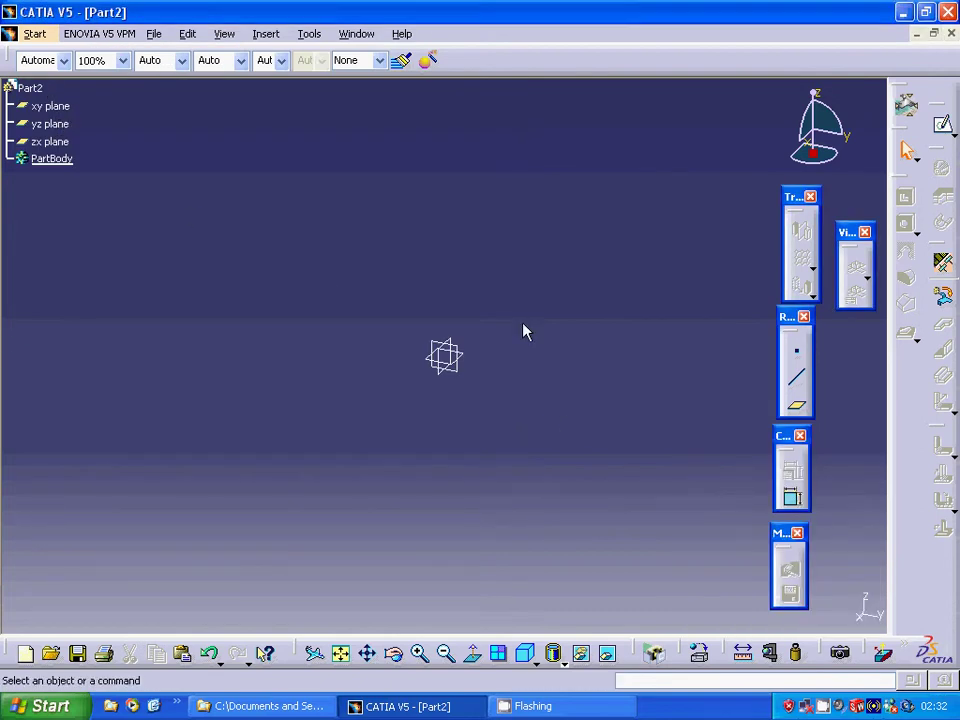
click(941, 169)
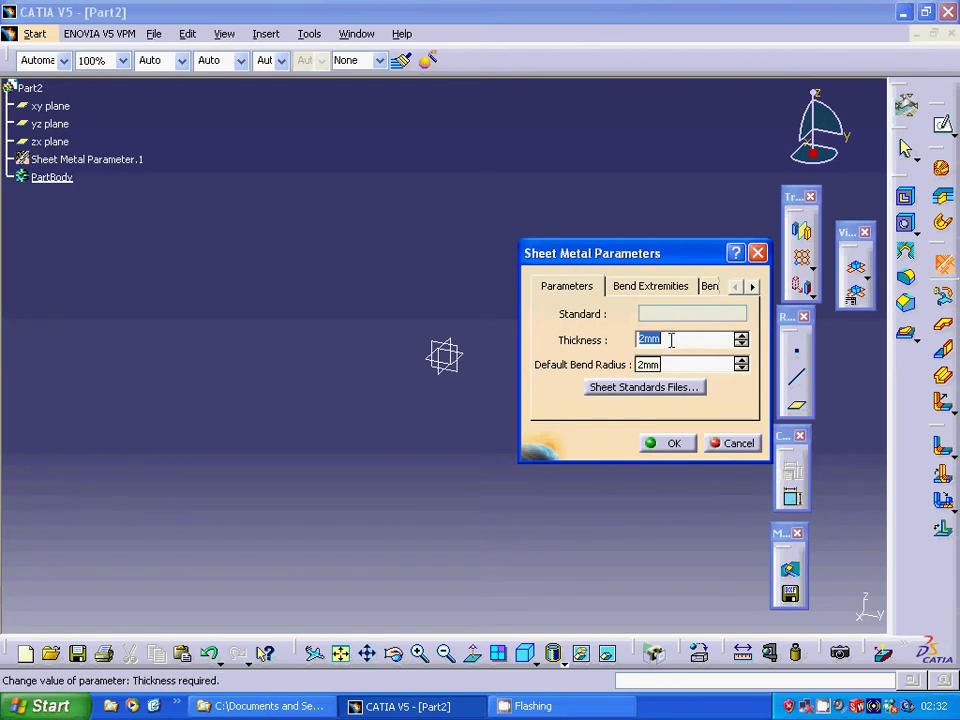
click(642, 442)
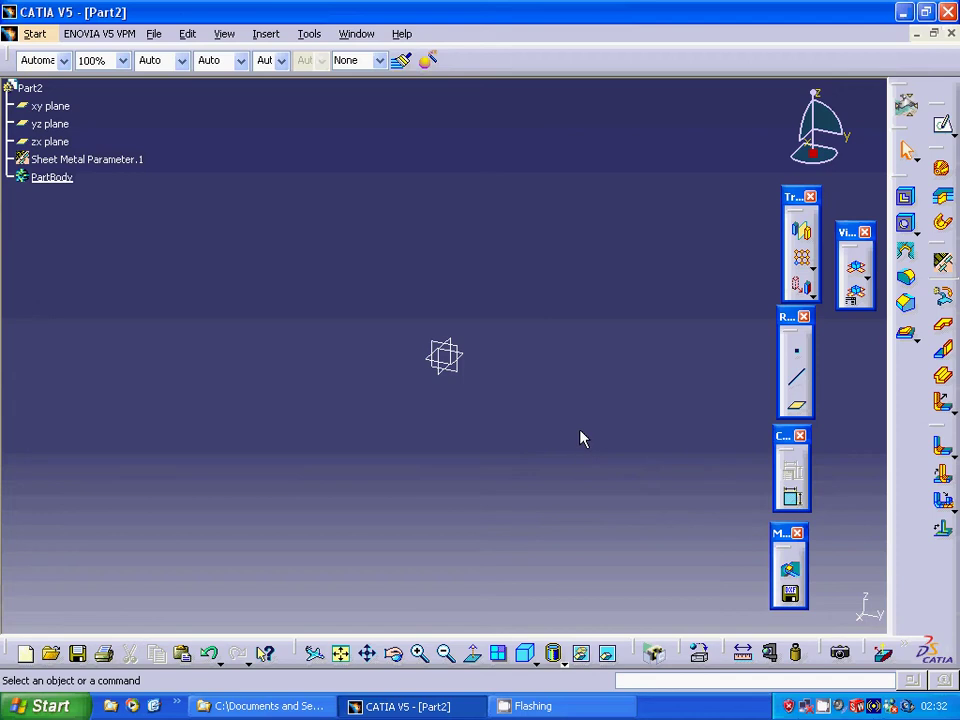
- Sketch a square of about 100 mm from the origin on the xy plane and create a wall from it
click(438, 363)
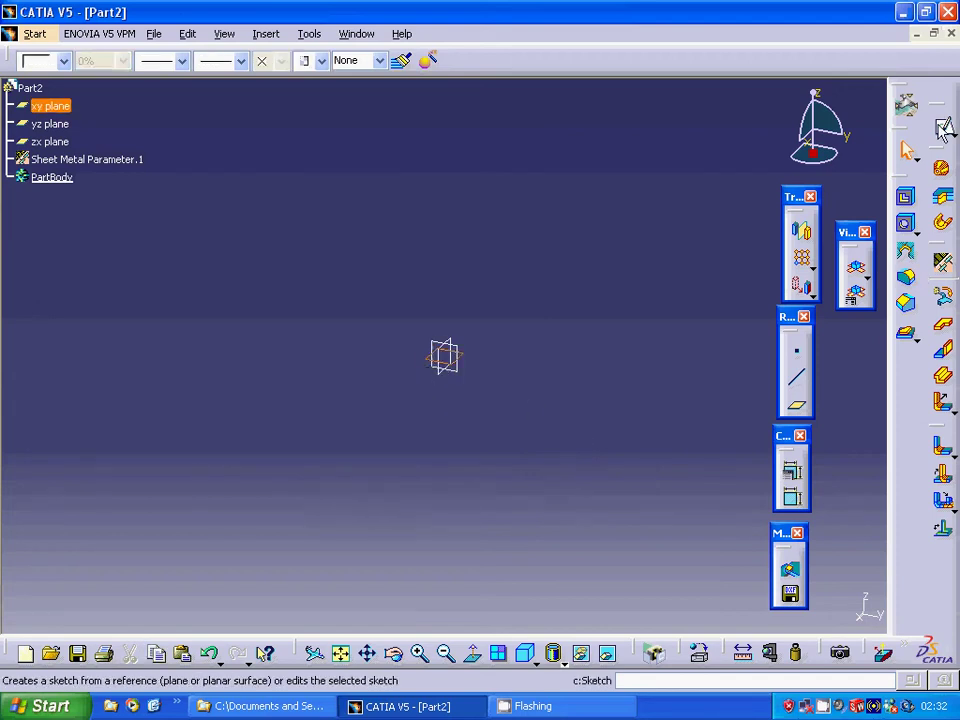
click(945, 127)
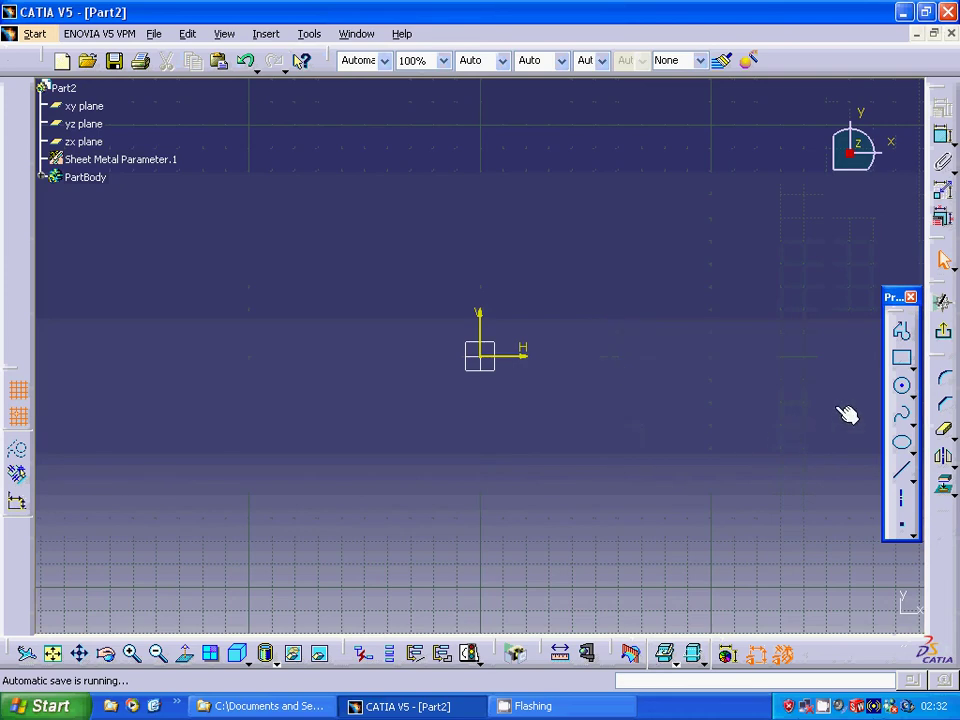
click(901, 358)
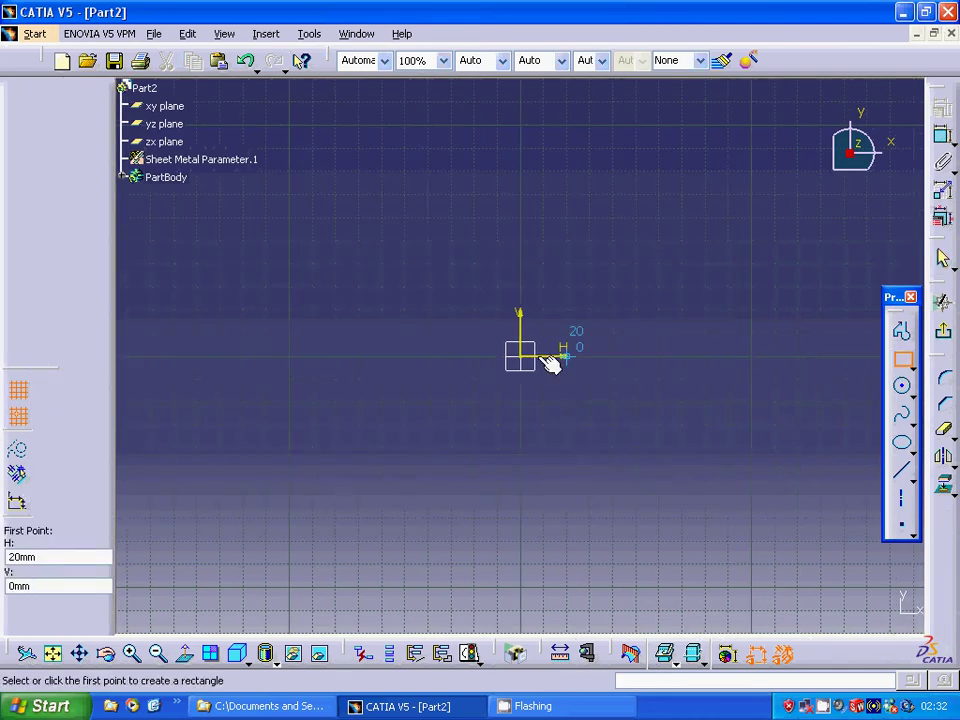
click(516, 353)
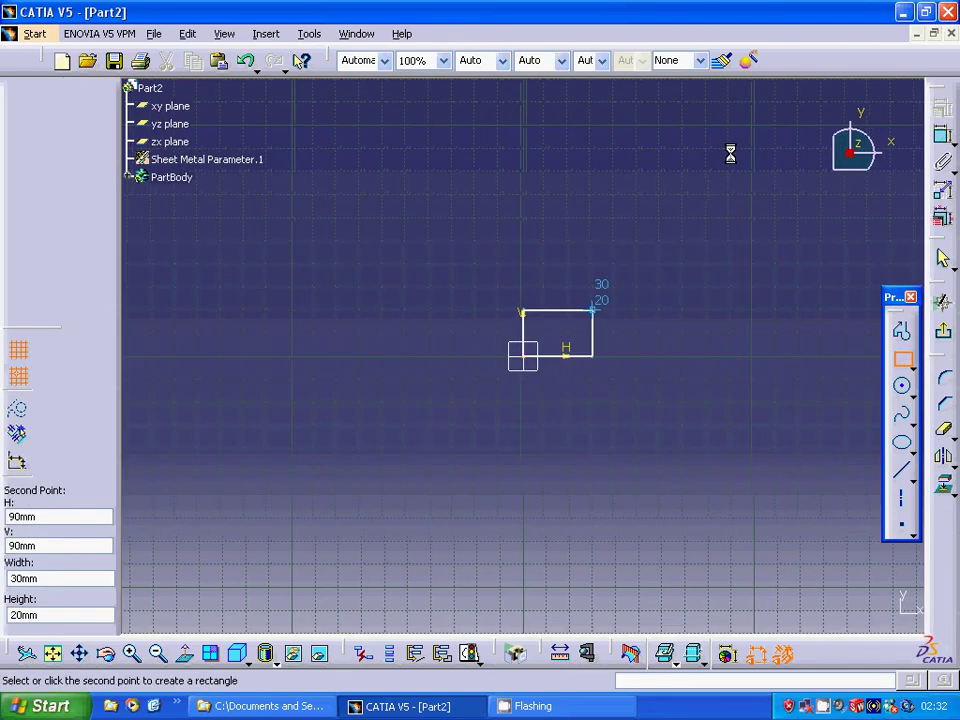
click(755, 127)
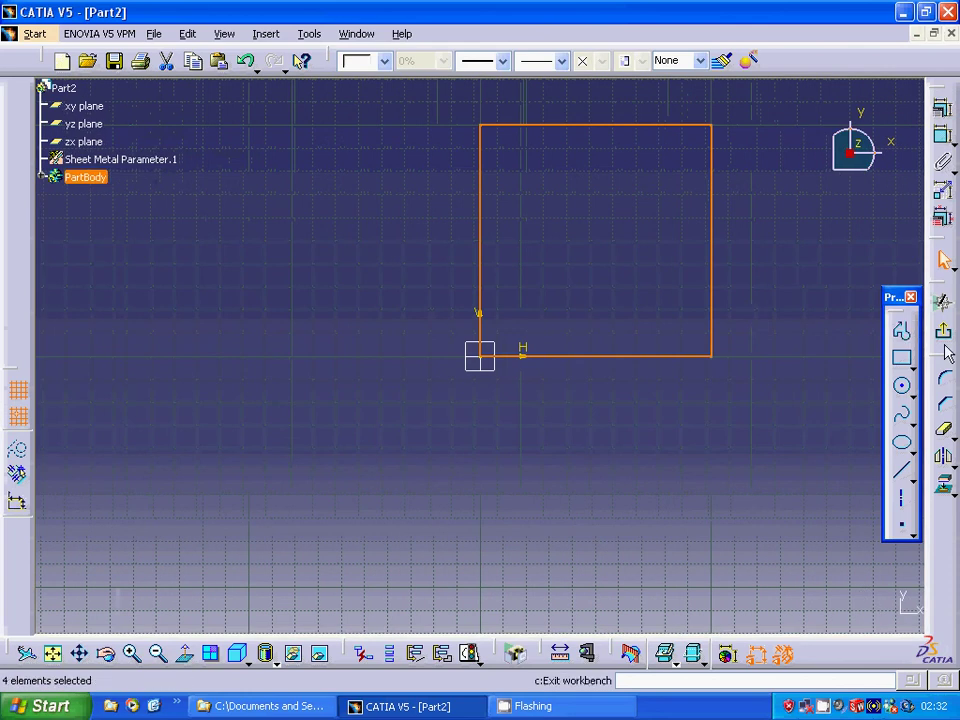
click(947, 347)
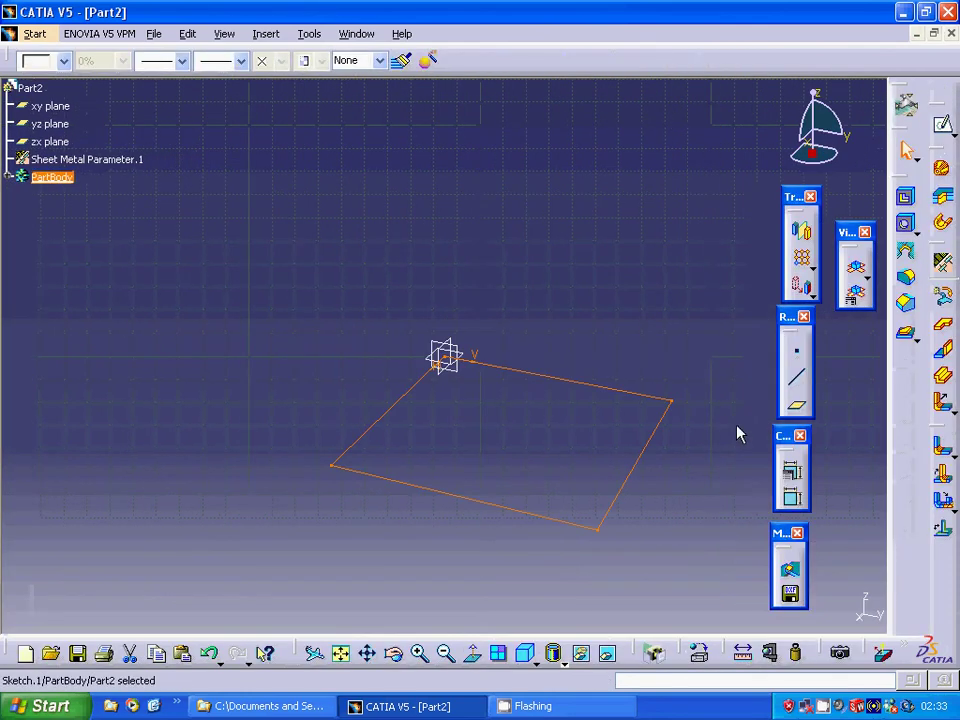
click(905, 196)
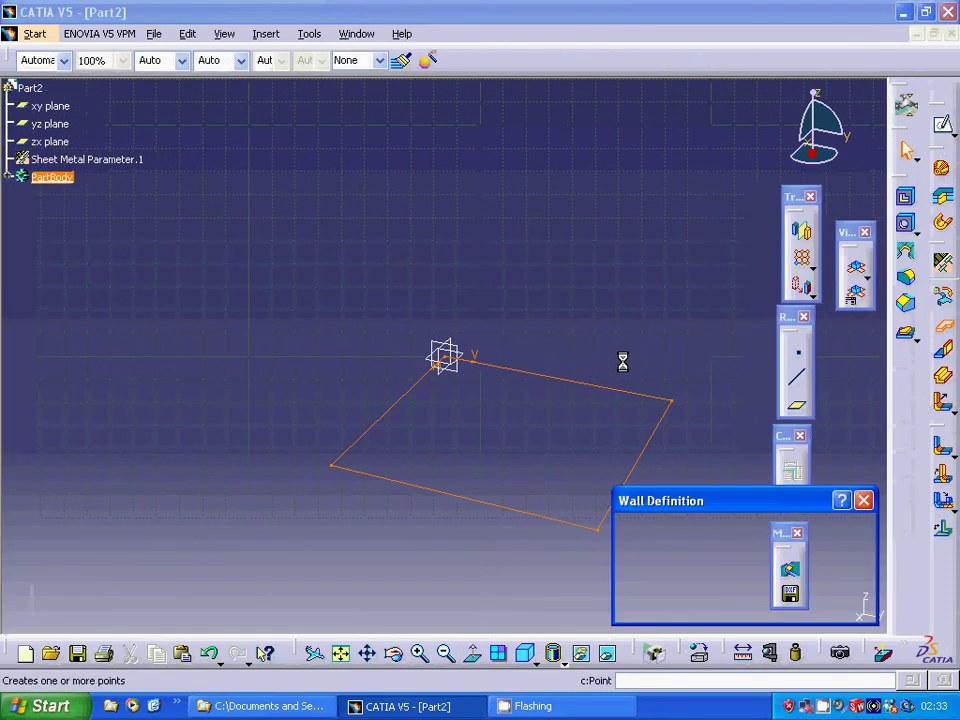
click(698, 606)
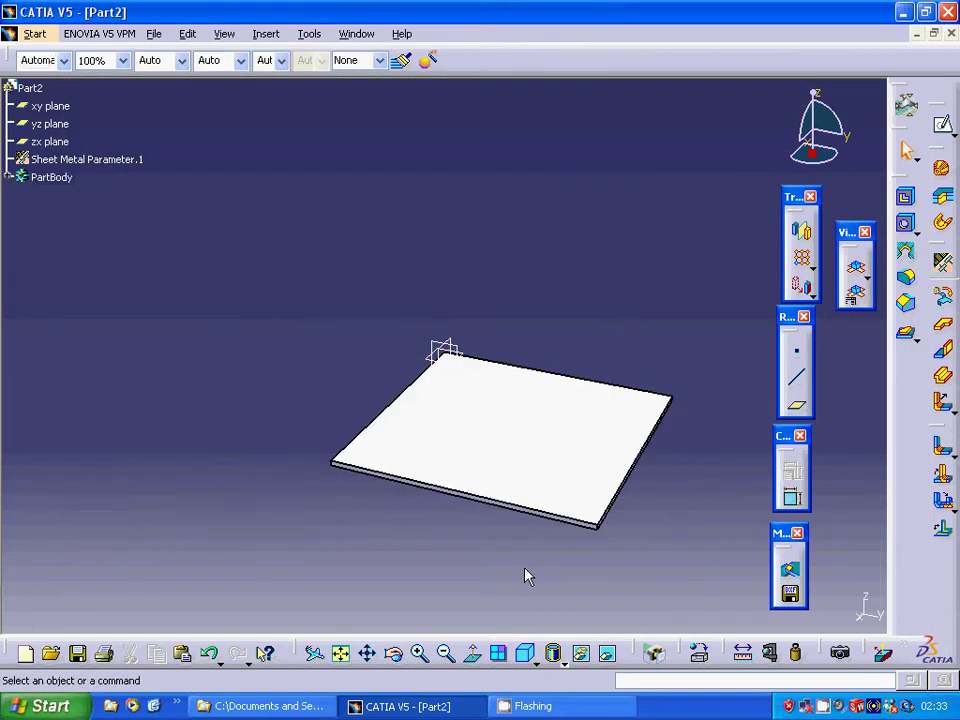
- Add an 80 mm downward flange at 90 degrees along the wall's side edge at the origin, removing the front edge from the spine
click(557, 519)
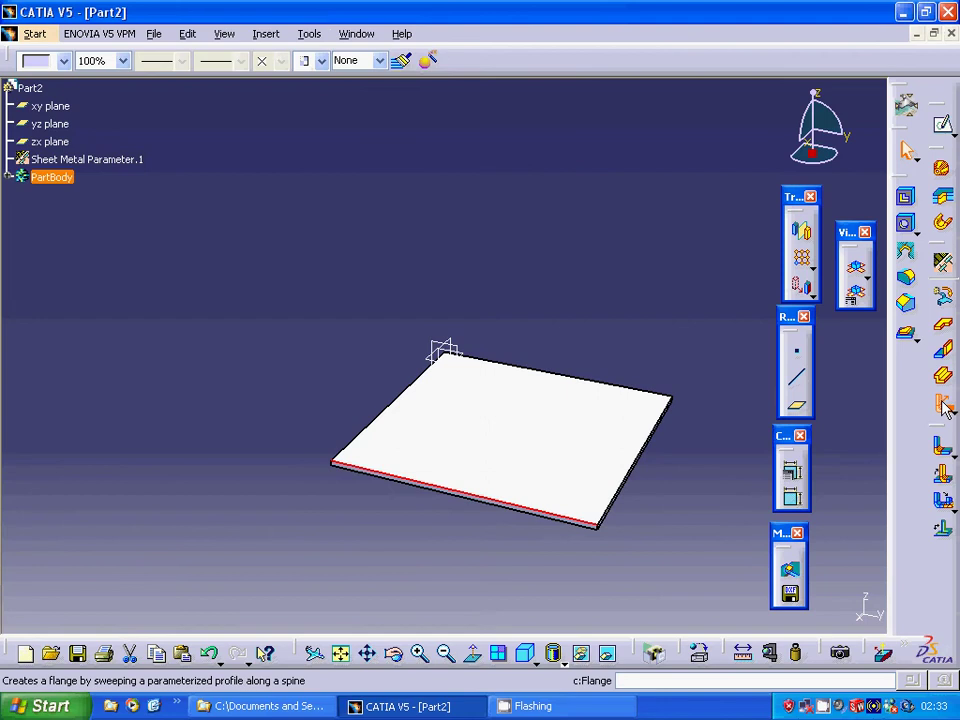
click(945, 405)
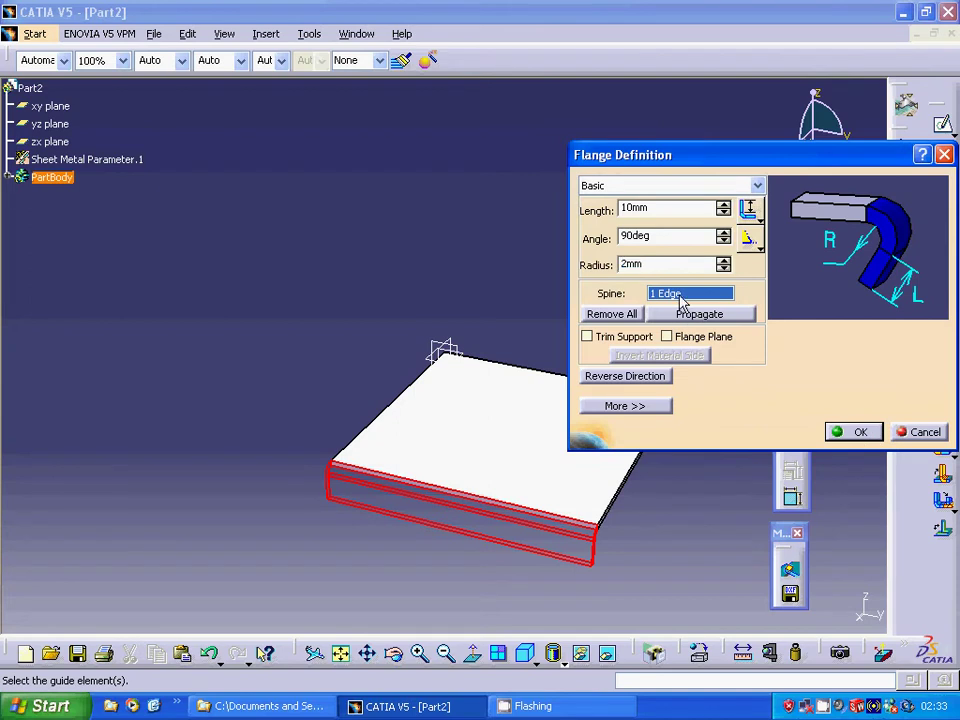
click(620, 315)
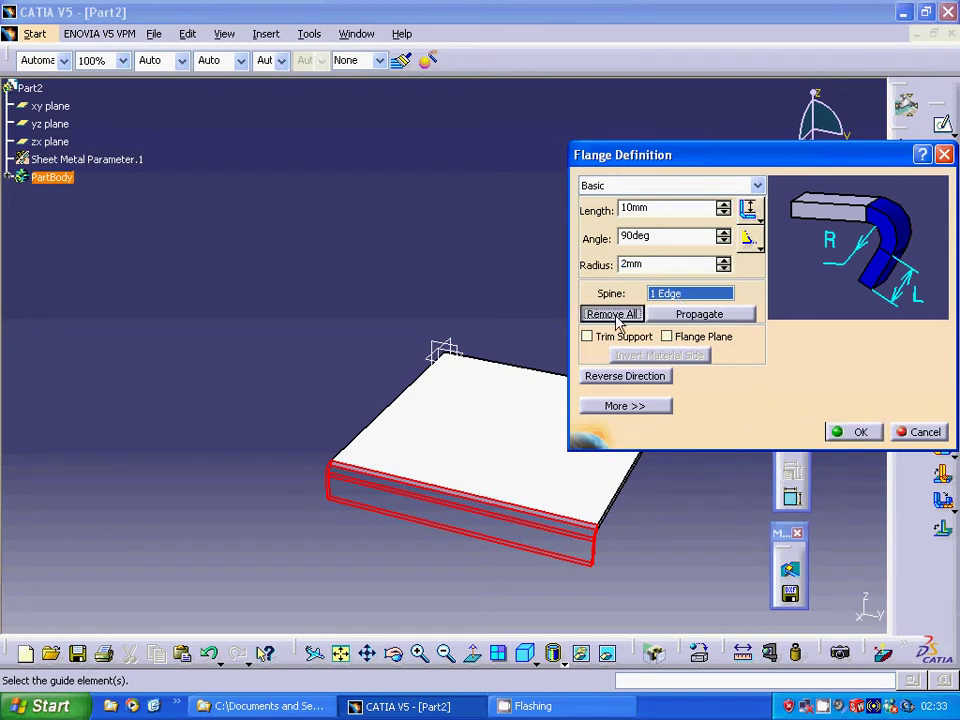
click(415, 400)
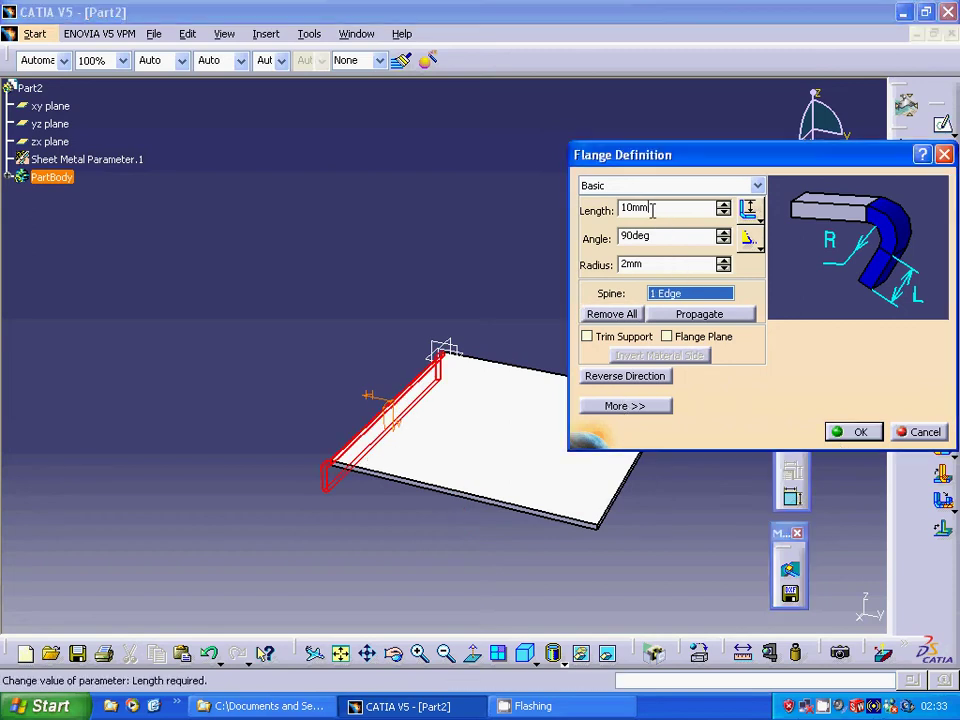
drag(660, 208, 613, 215)
text(80)
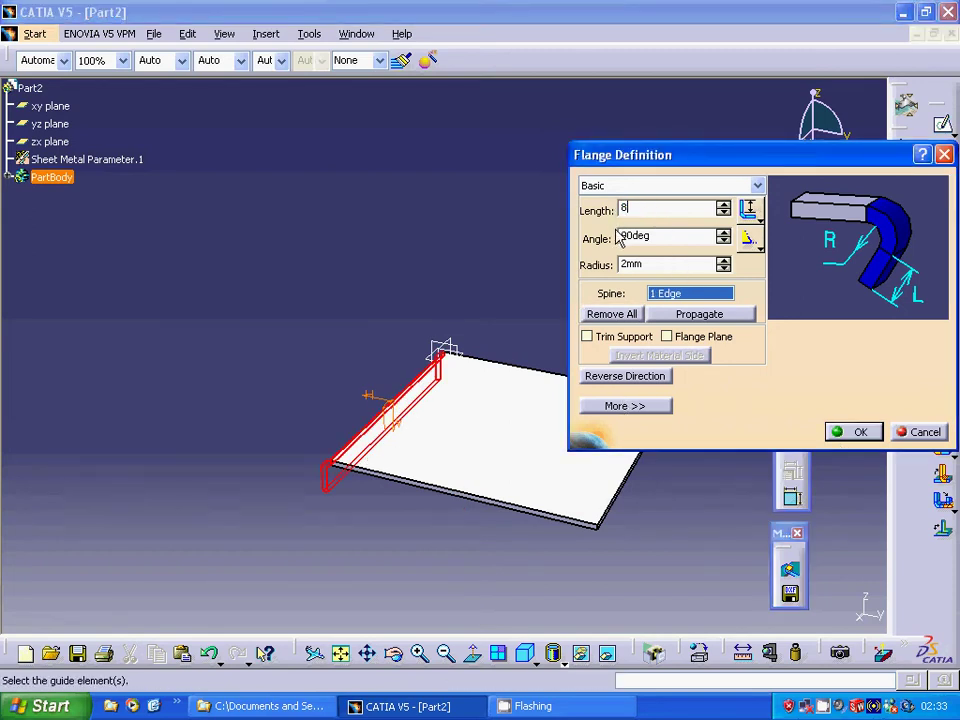
click(858, 433)
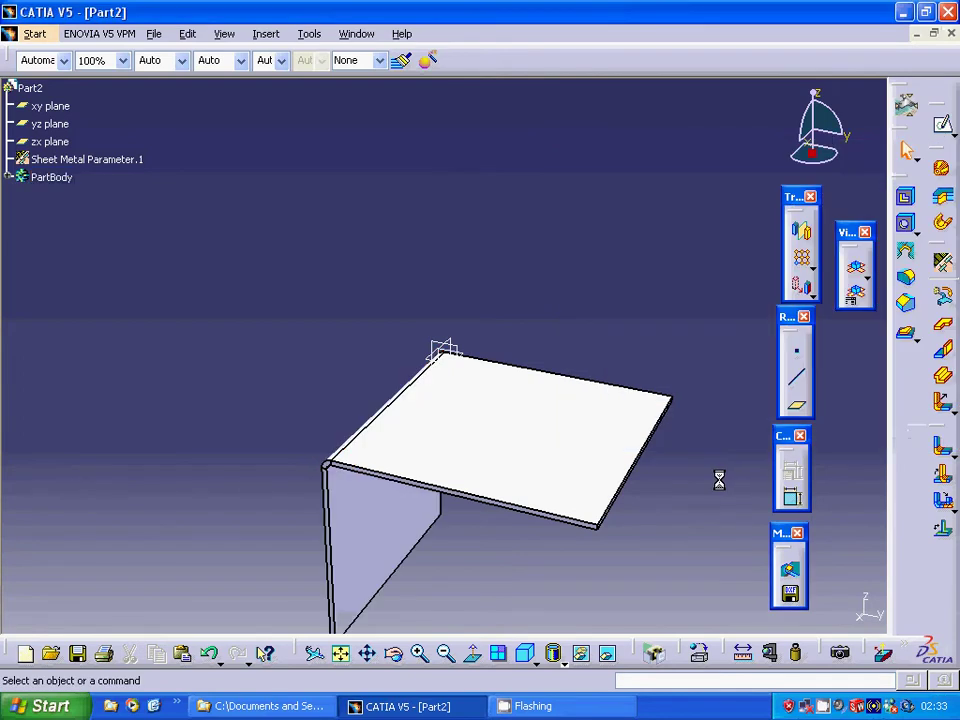
- Add a matching 80 mm downward flange at 90 degrees along the wall's opposite side edge
click(945, 399)
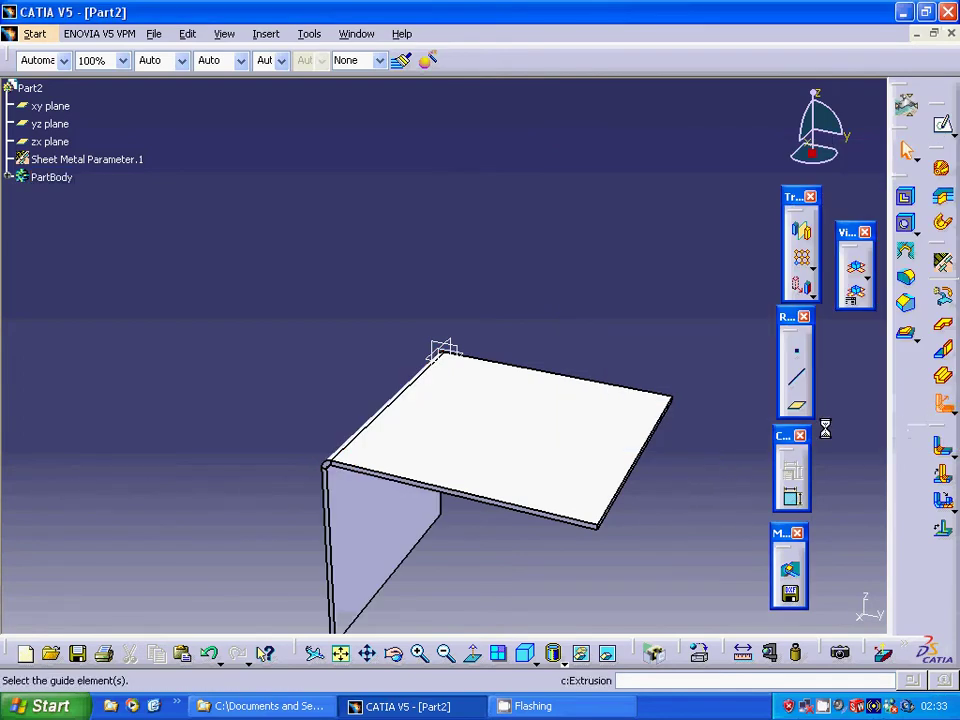
click(634, 476)
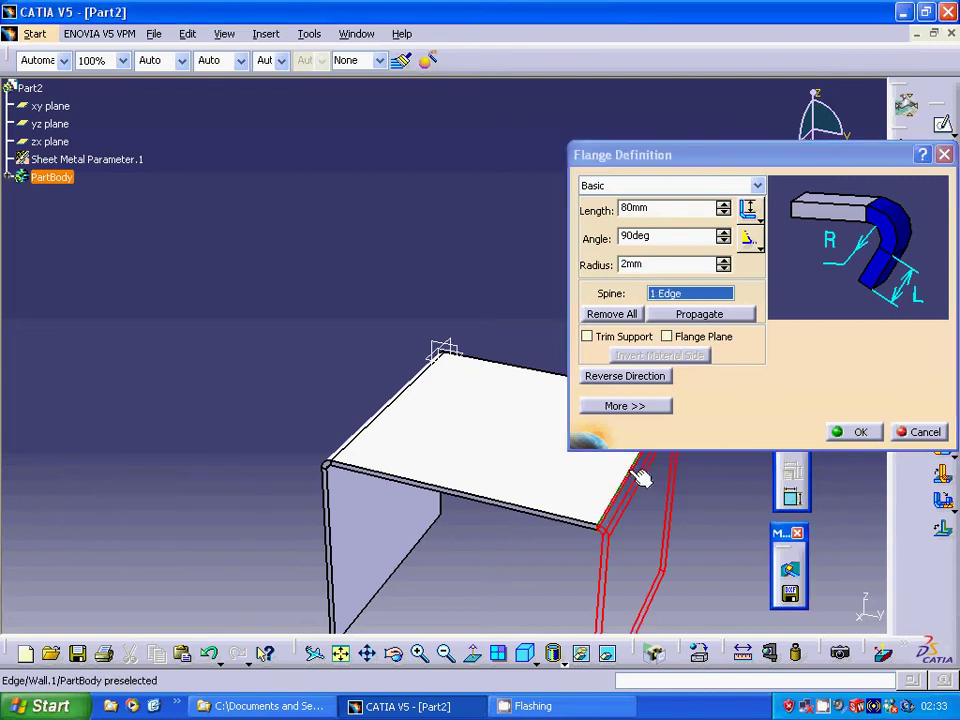
click(855, 432)
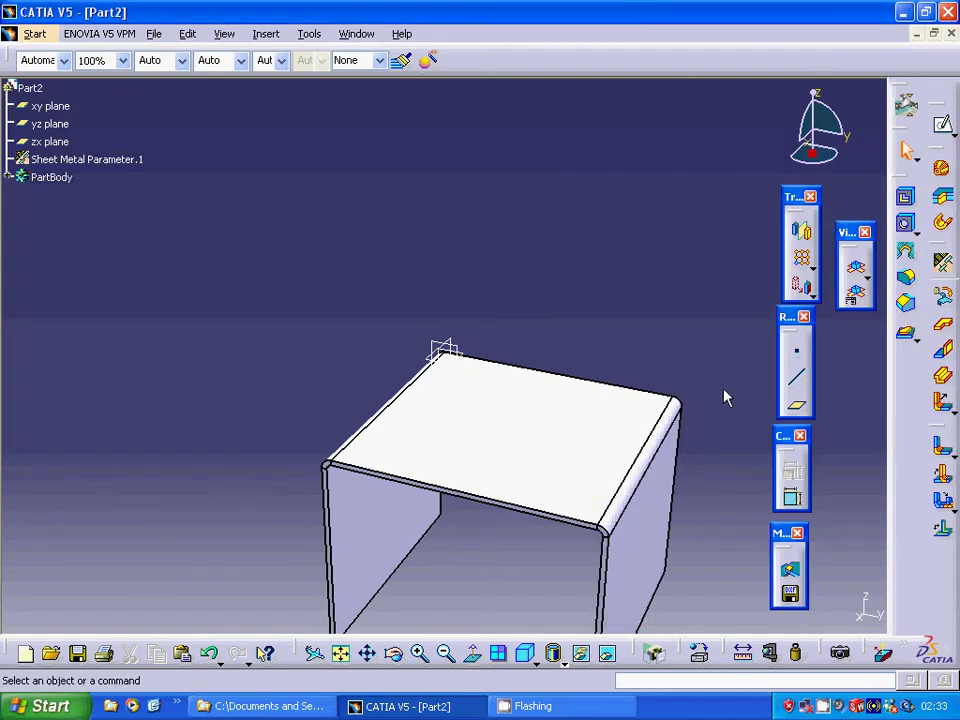
- Add an 80 mm flange at 90 degrees on the wall's rear edge, reversing its direction so it points upward
click(943, 399)
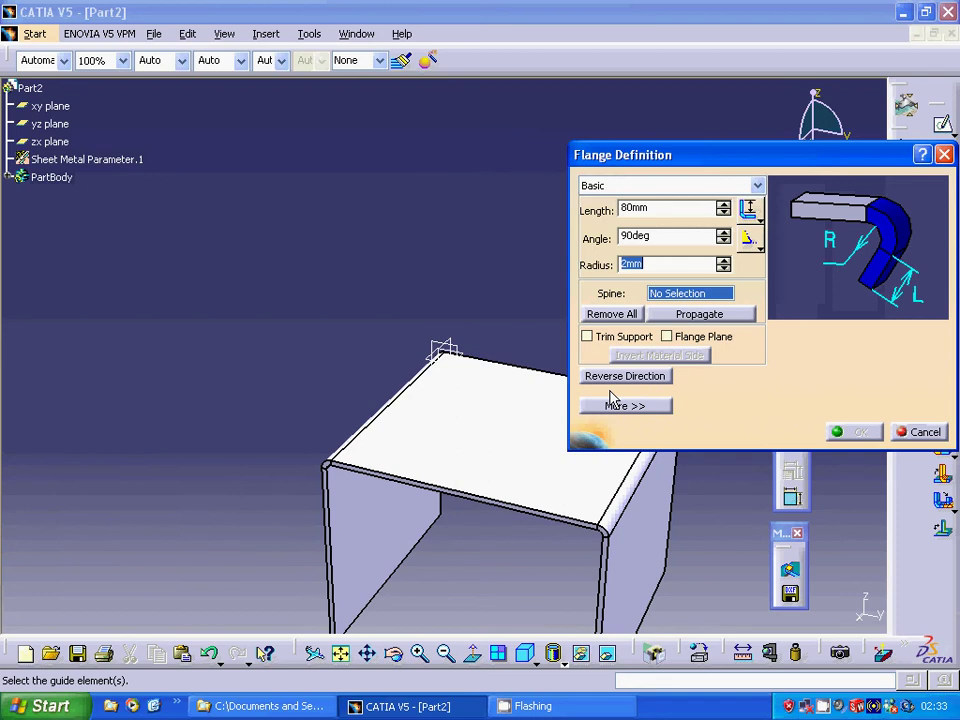
click(536, 373)
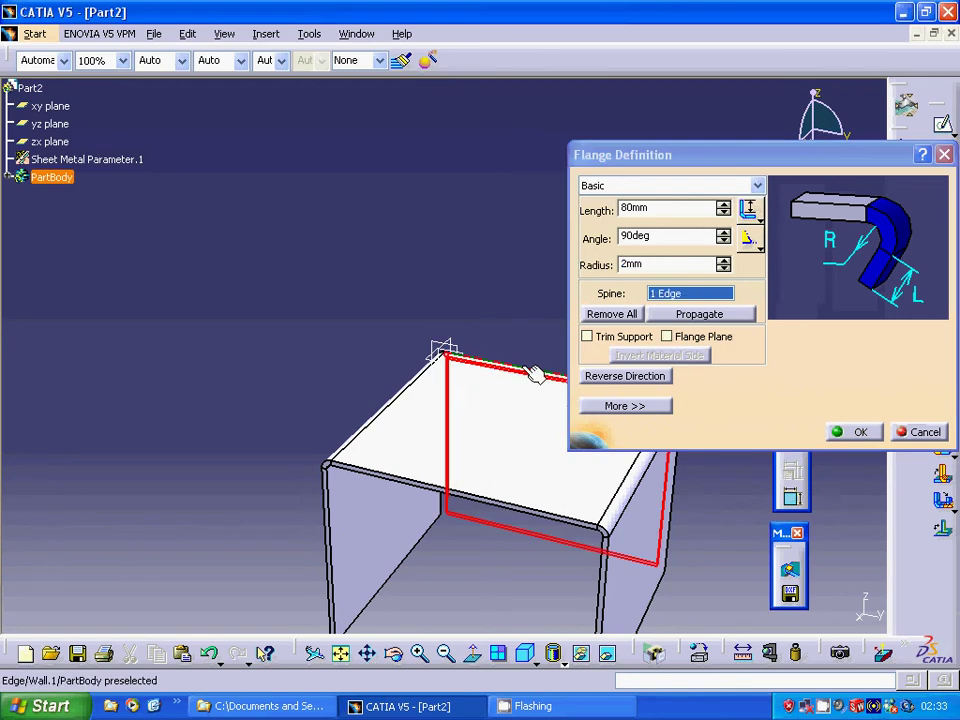
click(625, 378)
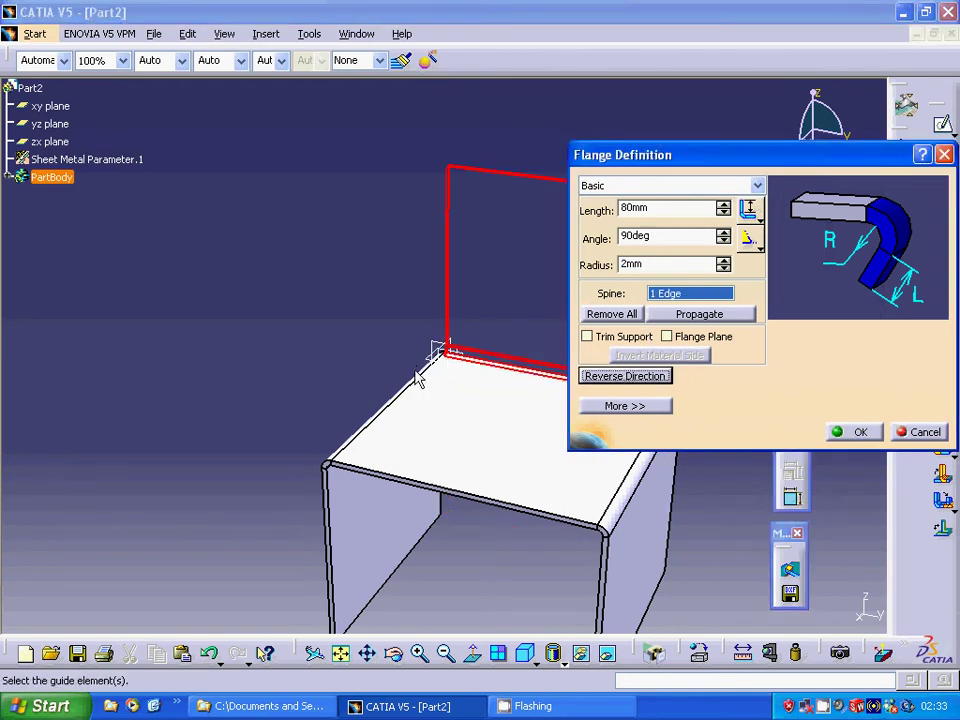
click(858, 433)
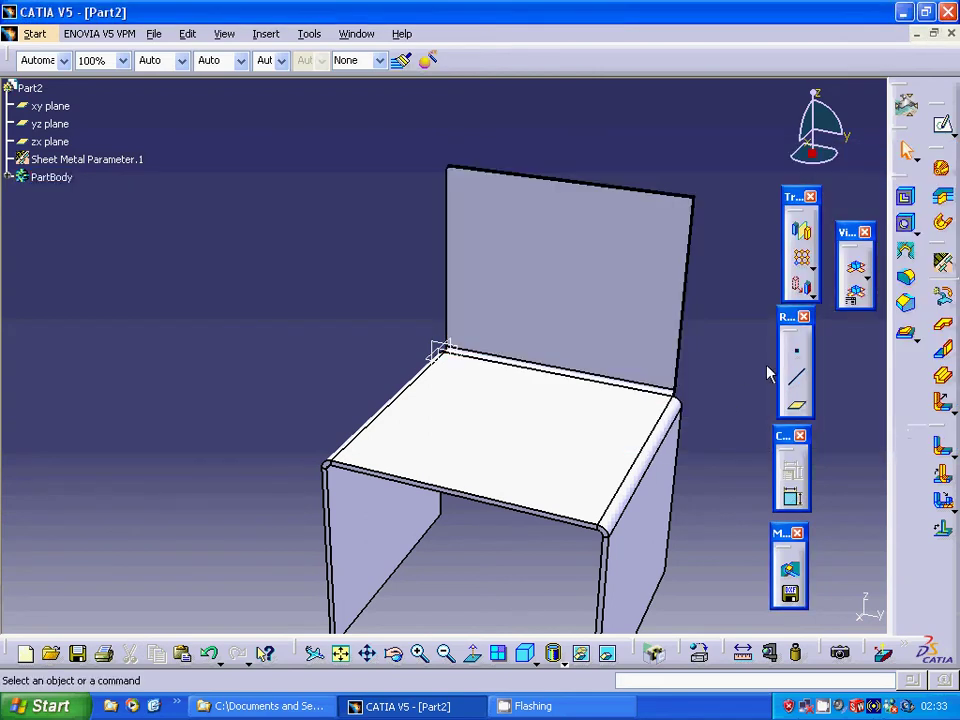
- Add a backward hem with 20 mm length and 2 mm radius along the top edge of the upright rear flange
middle_drag(735, 372, 477, 437)
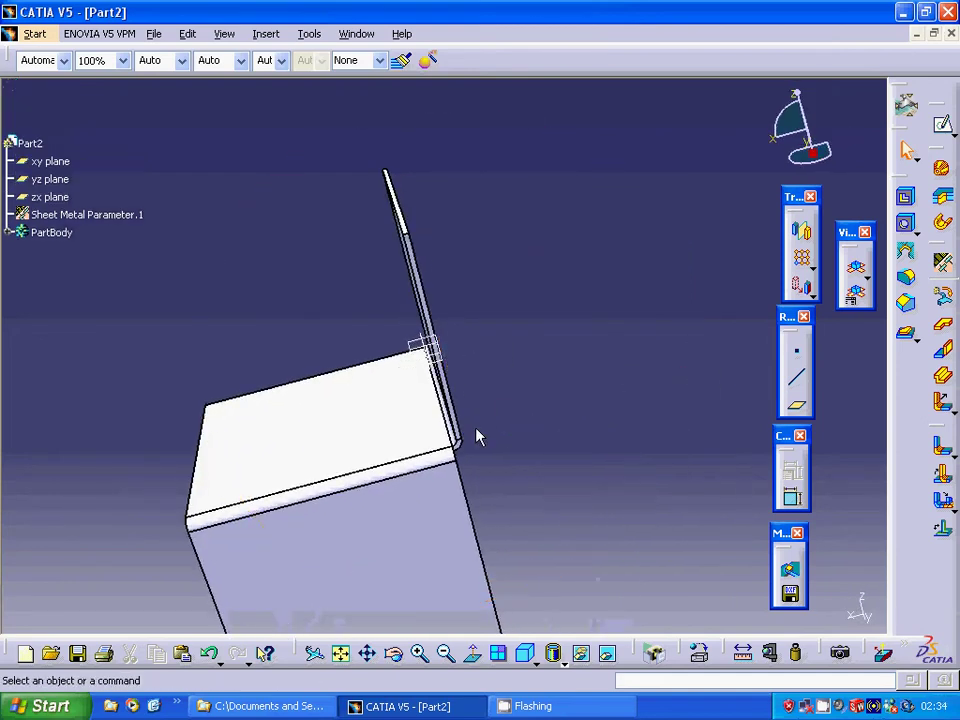
click(954, 413)
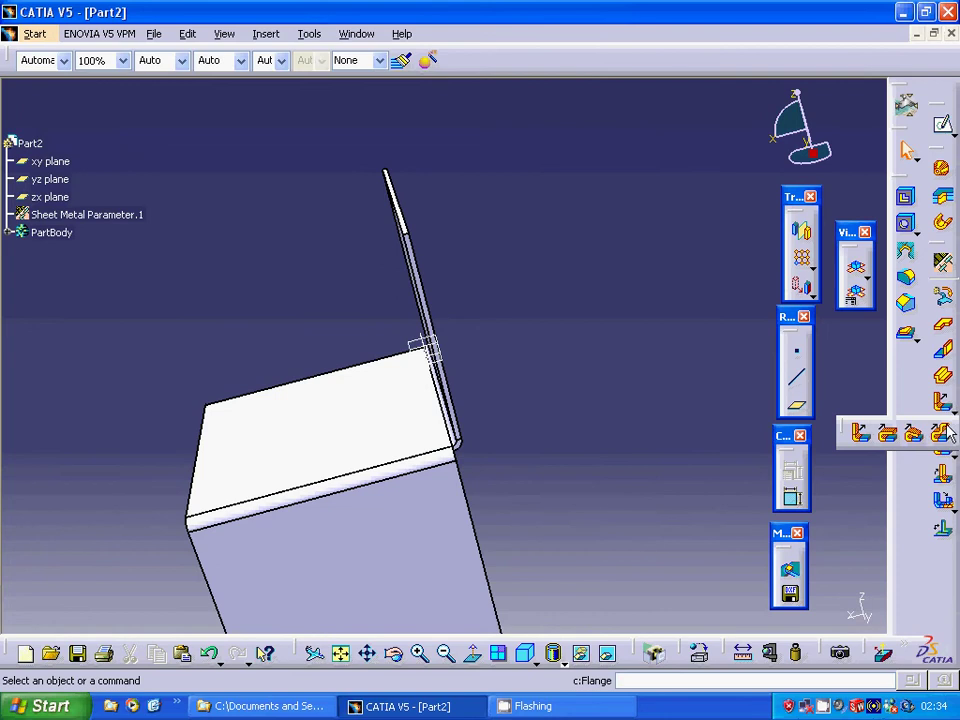
click(887, 432)
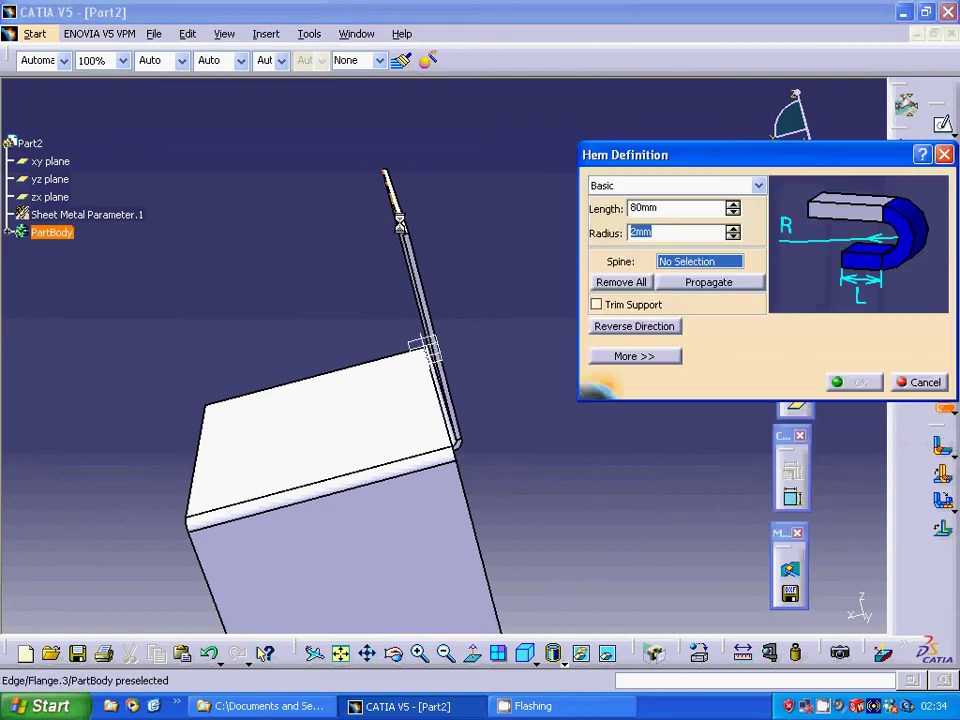
click(436, 247)
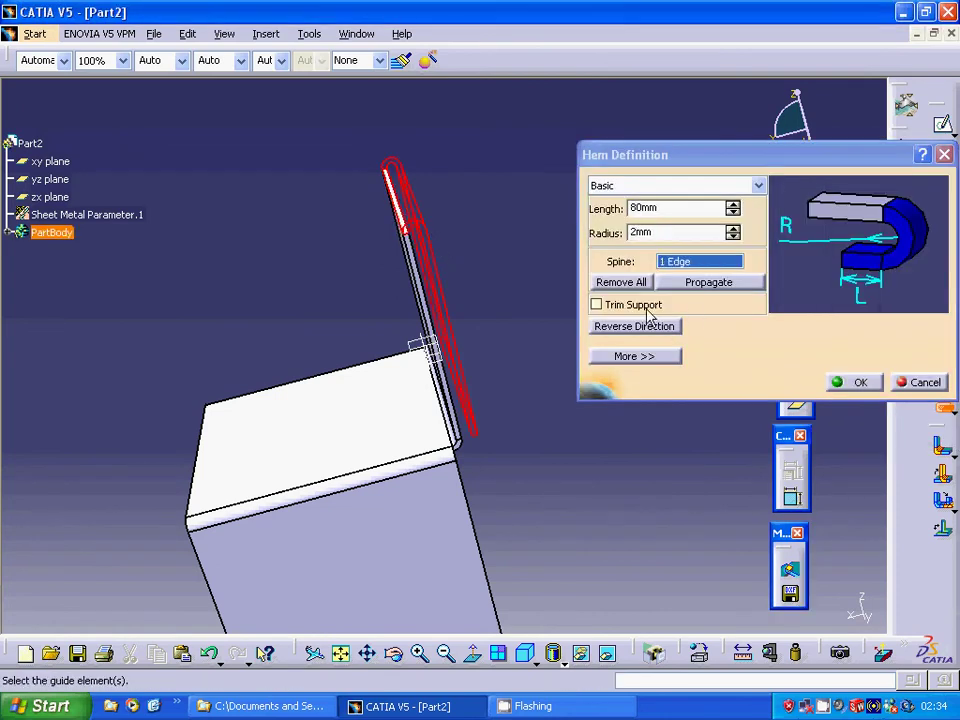
double_click(660, 208)
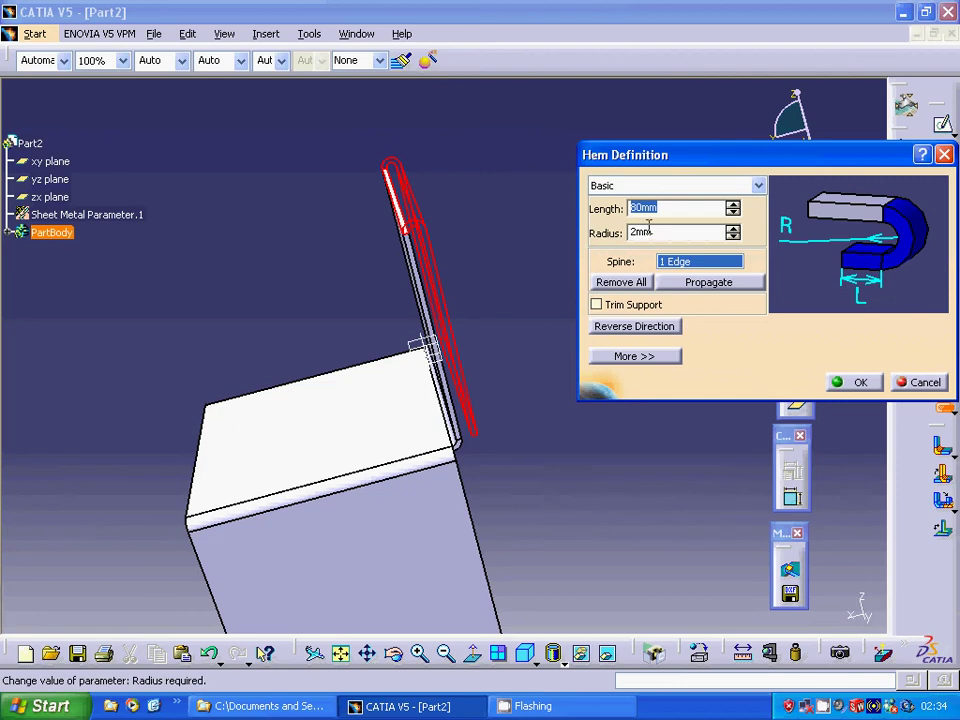
text(20)
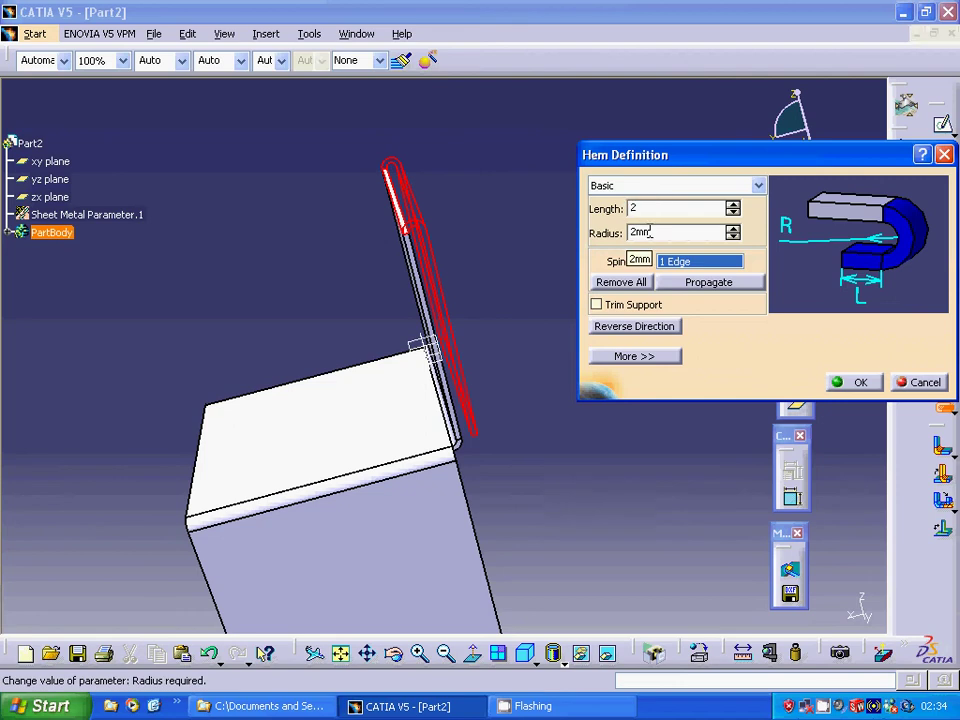
click(860, 383)
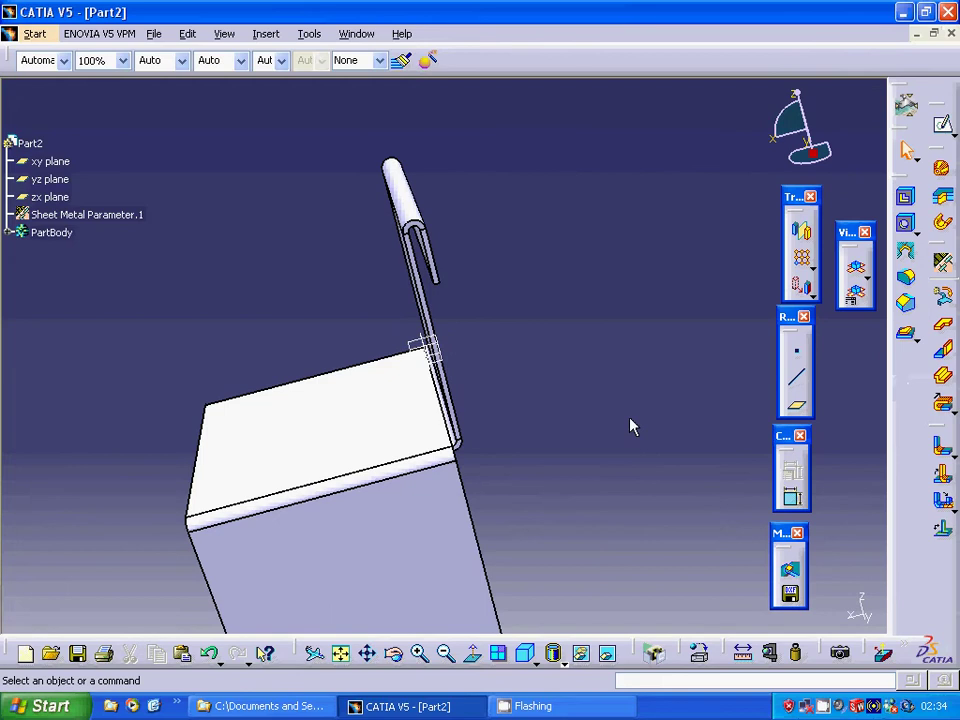
- Sketch a rectangle about 30 mm wide and 10 mm high on the inner face of the side flange at the origin
middle_drag(558, 345, 688, 270)
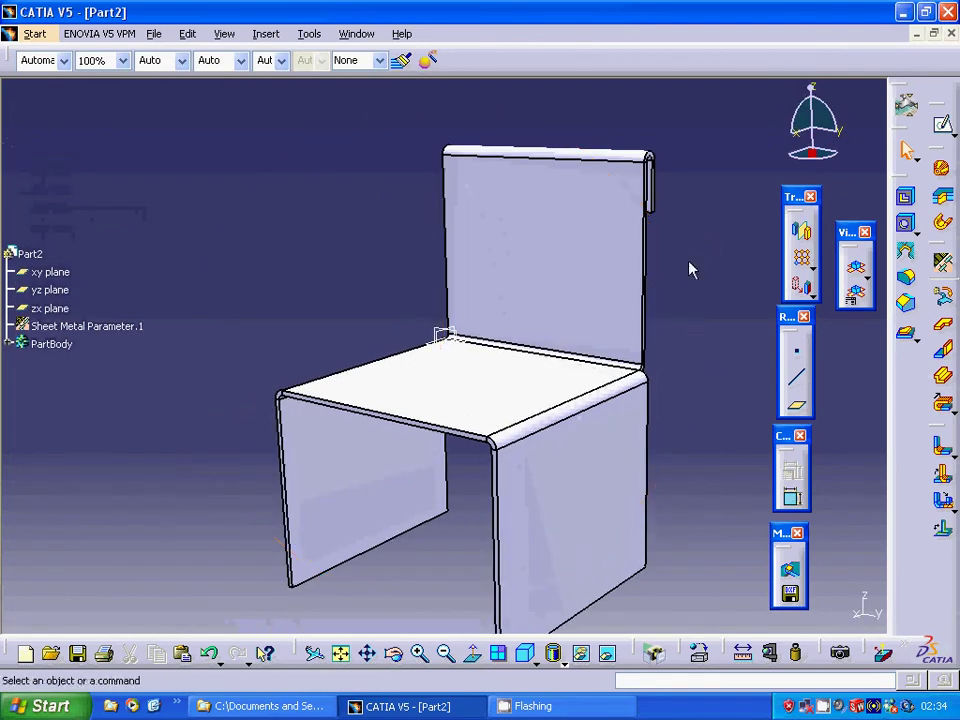
click(583, 509)
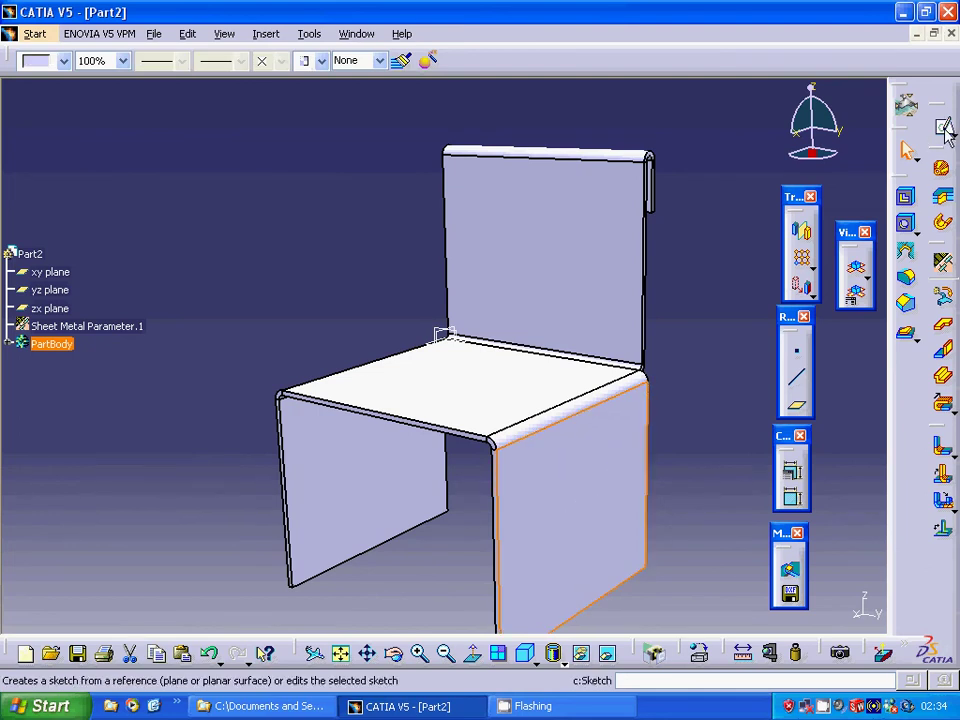
click(696, 337)
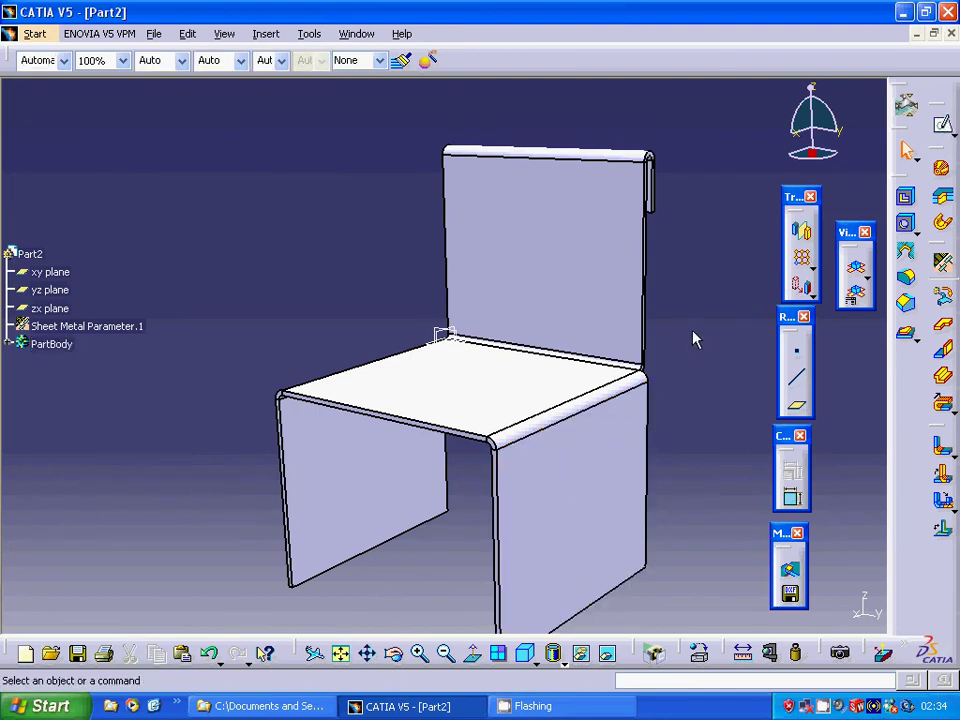
middle_drag(696, 337, 696, 342)
click(401, 471)
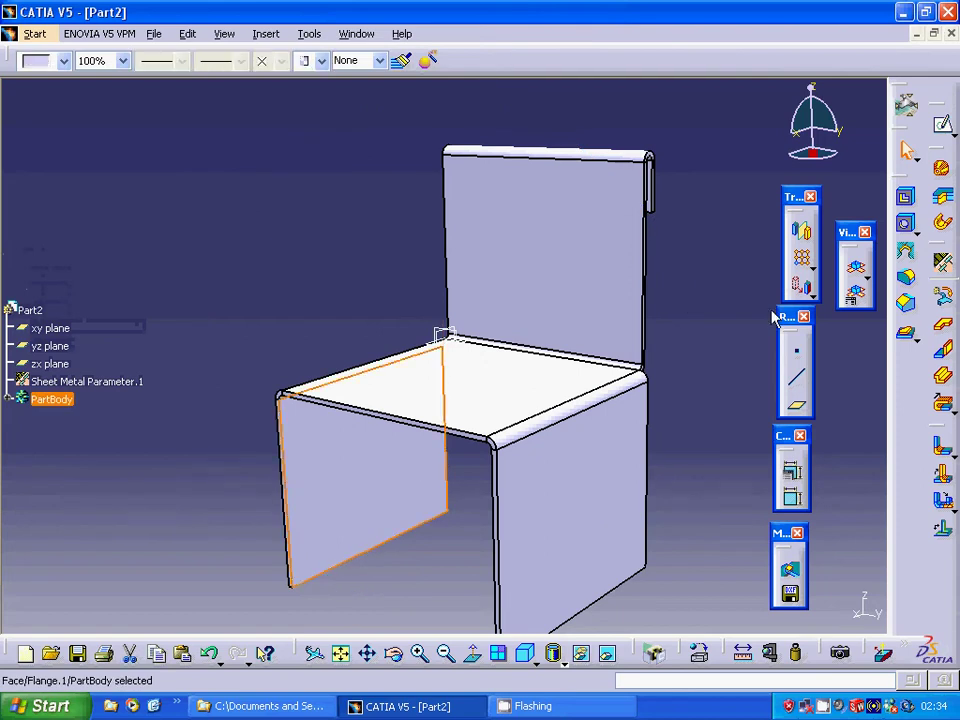
click(942, 132)
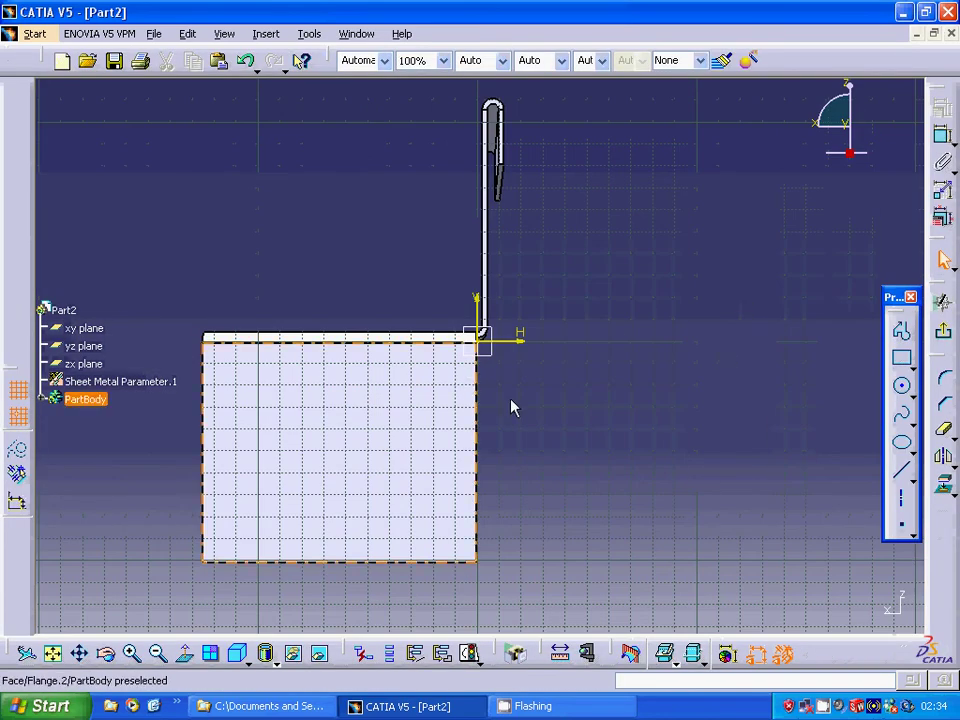
click(903, 359)
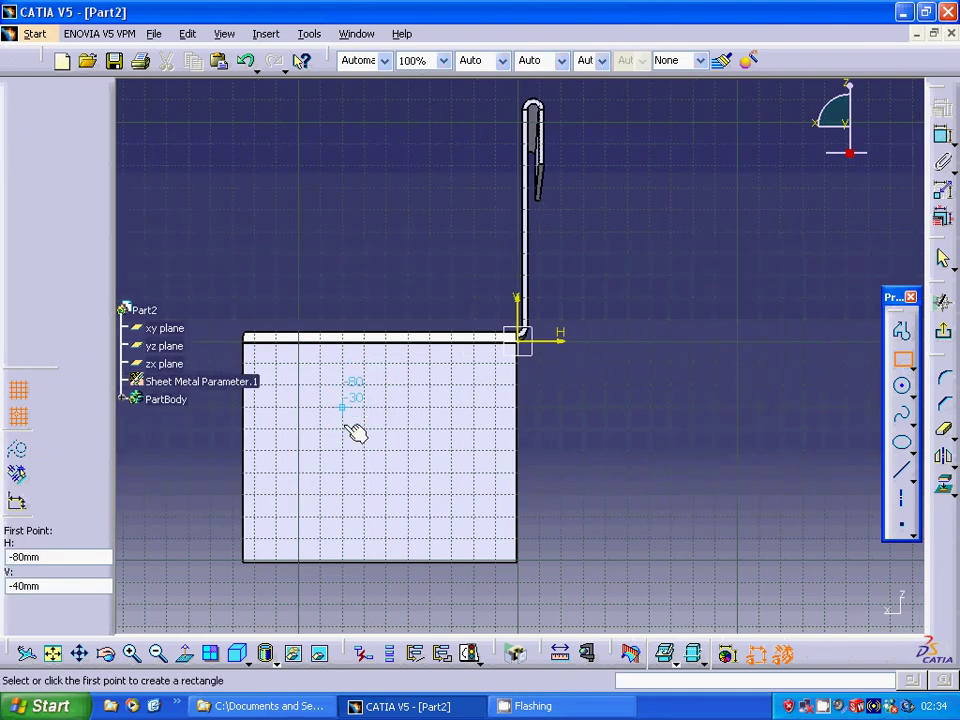
click(352, 430)
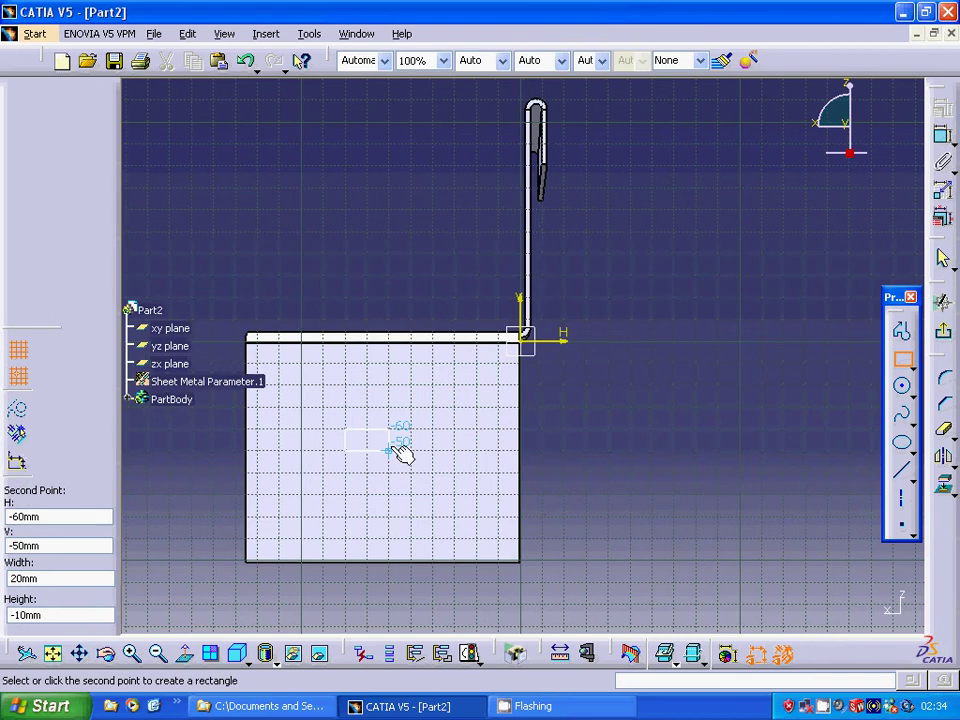
click(415, 450)
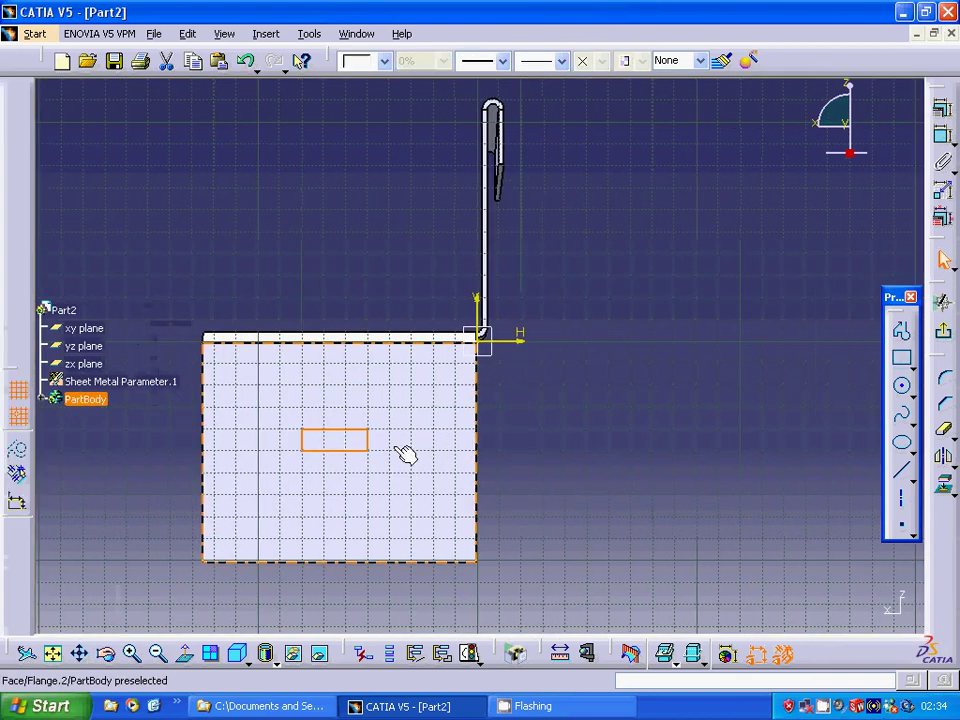
click(943, 259)
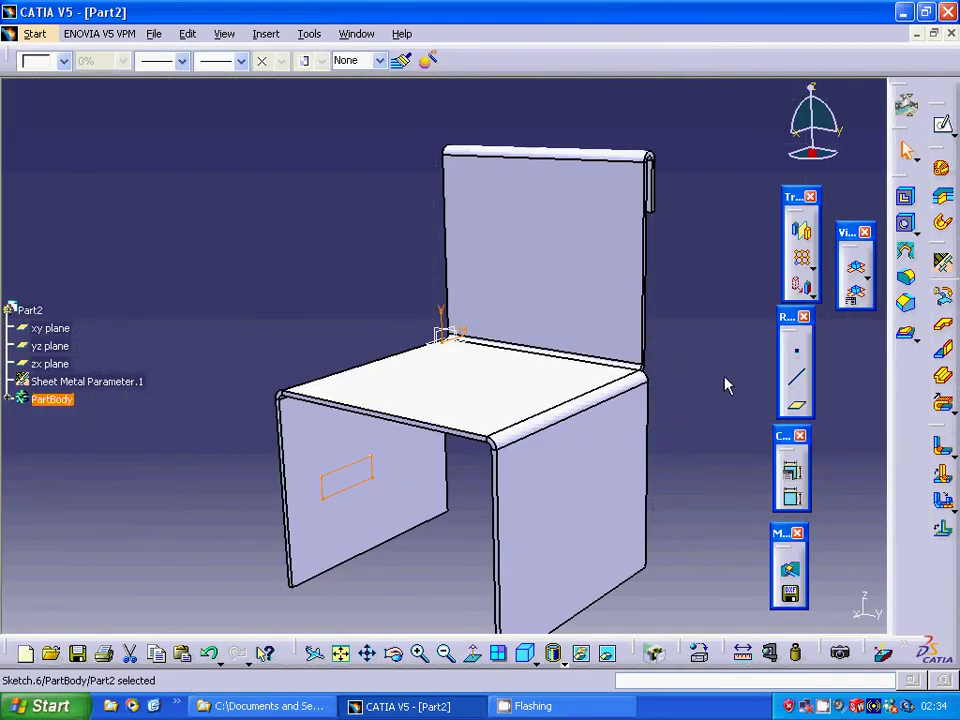
- Try to extrude the rectangle sketch on the side flange
click(942, 375)
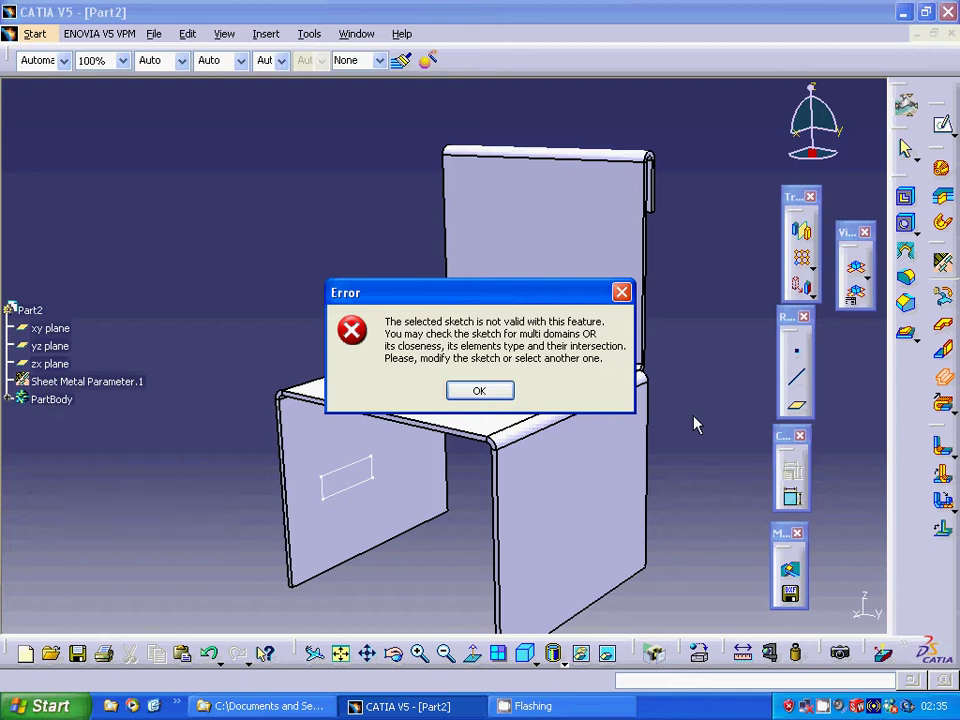
click(477, 392)
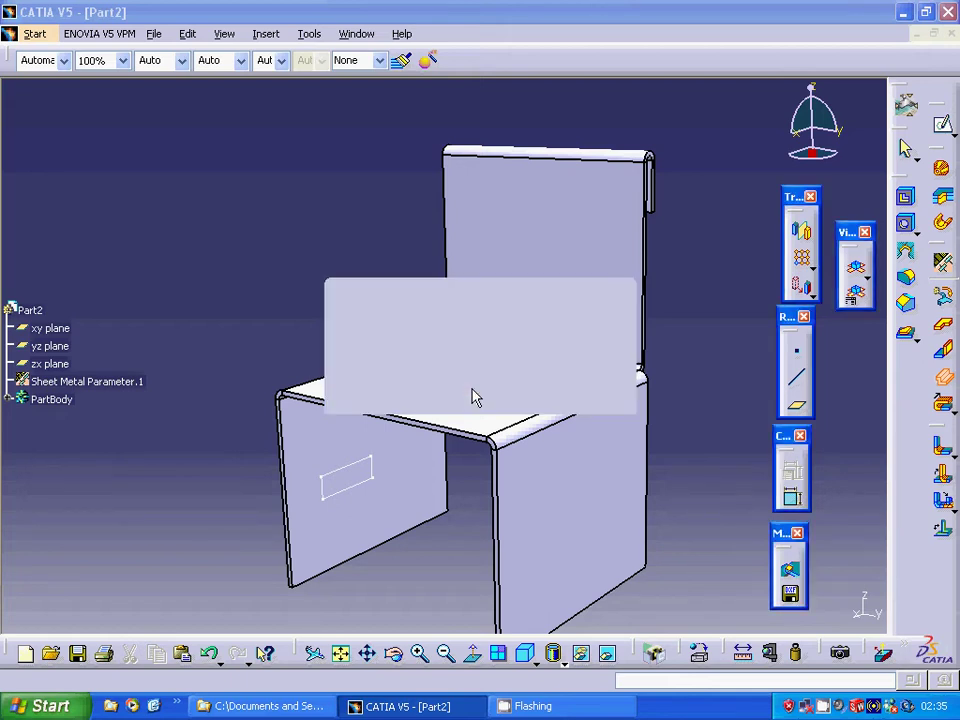
click(828, 650)
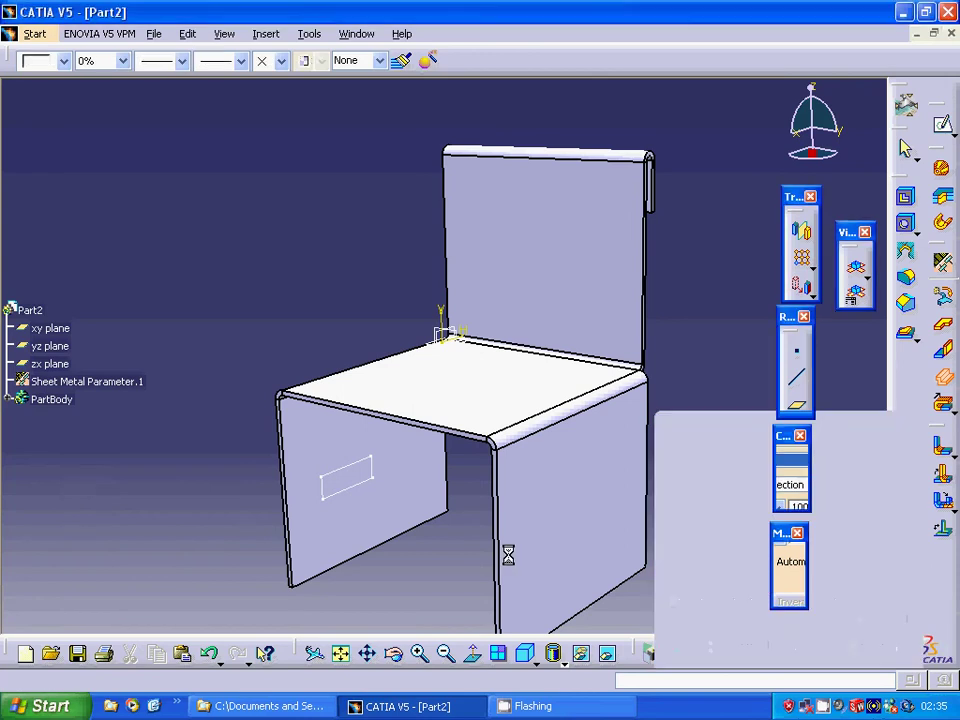
- Reopen the rectangle sketch for editing to check its profile, and return to the part
right_click(368, 490)
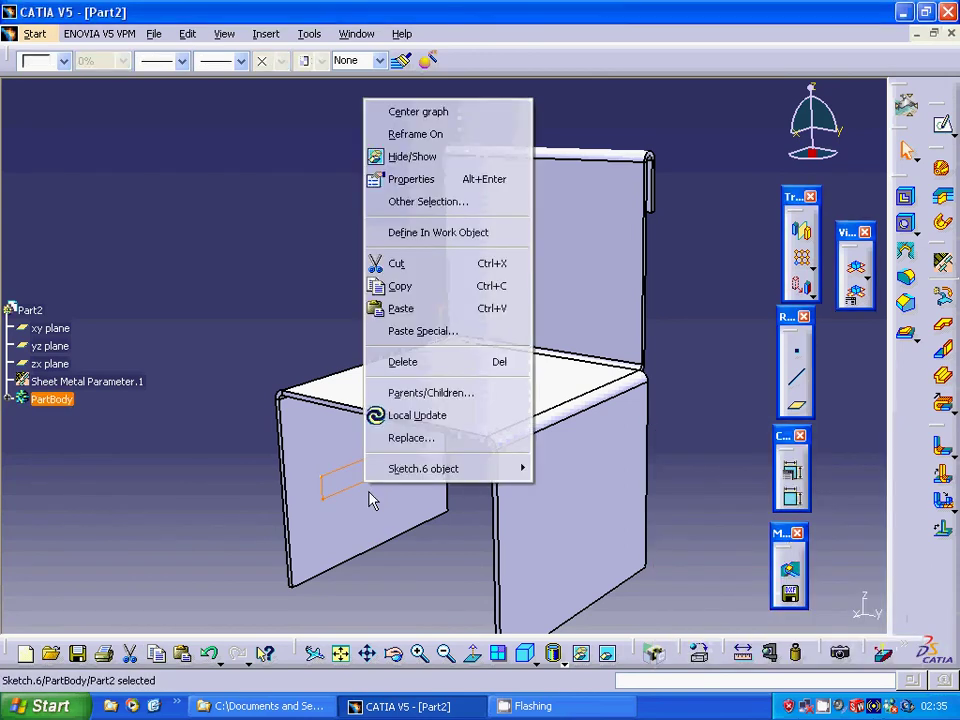
mouse_move(422, 468)
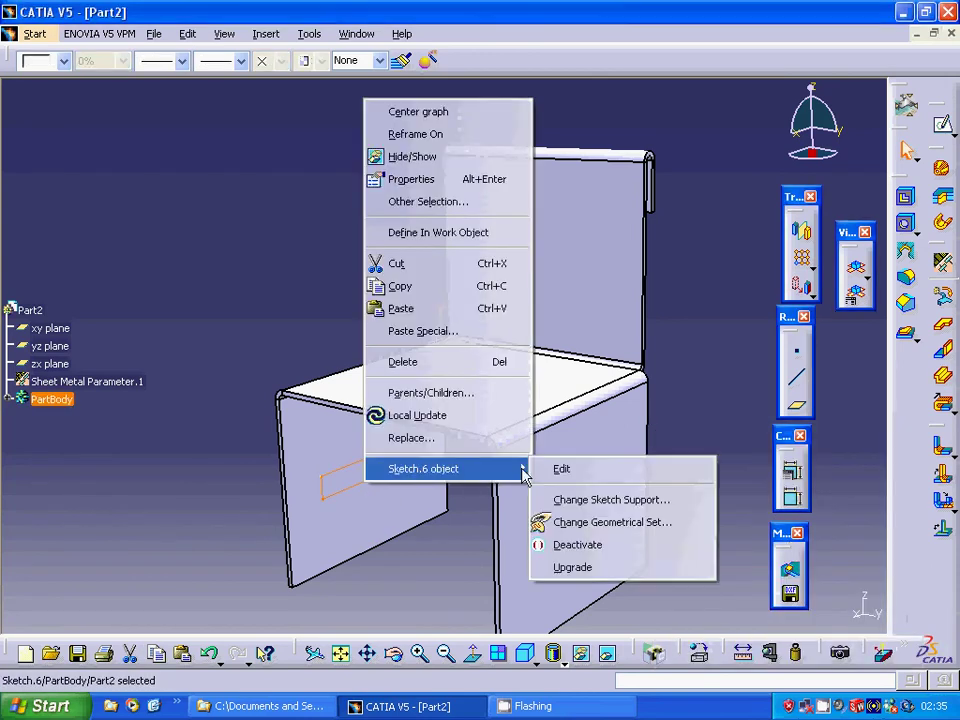
click(585, 467)
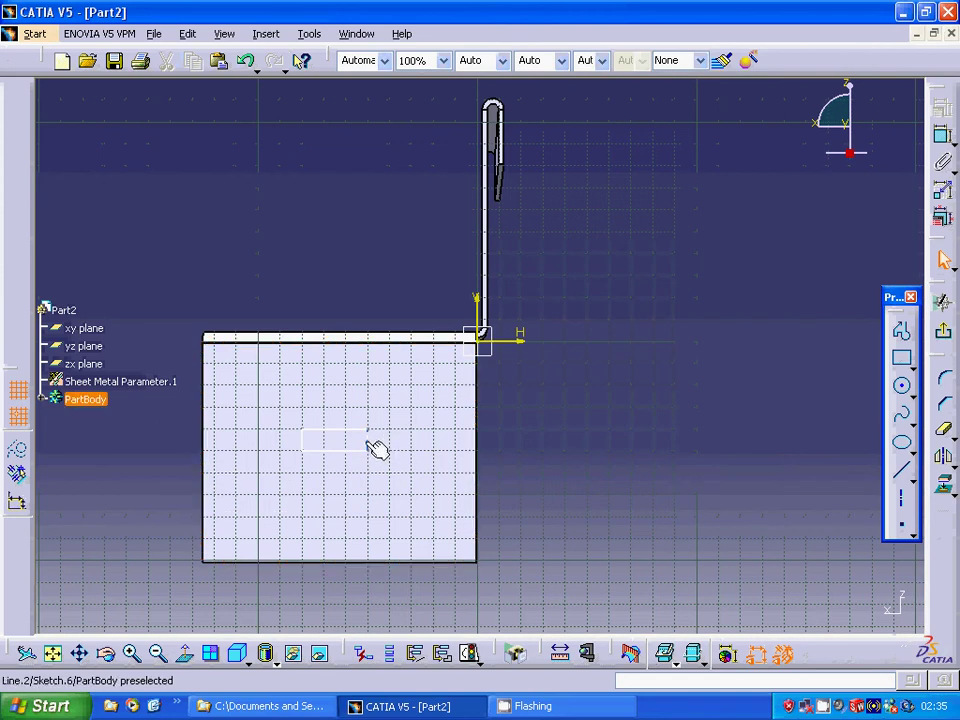
click(289, 420)
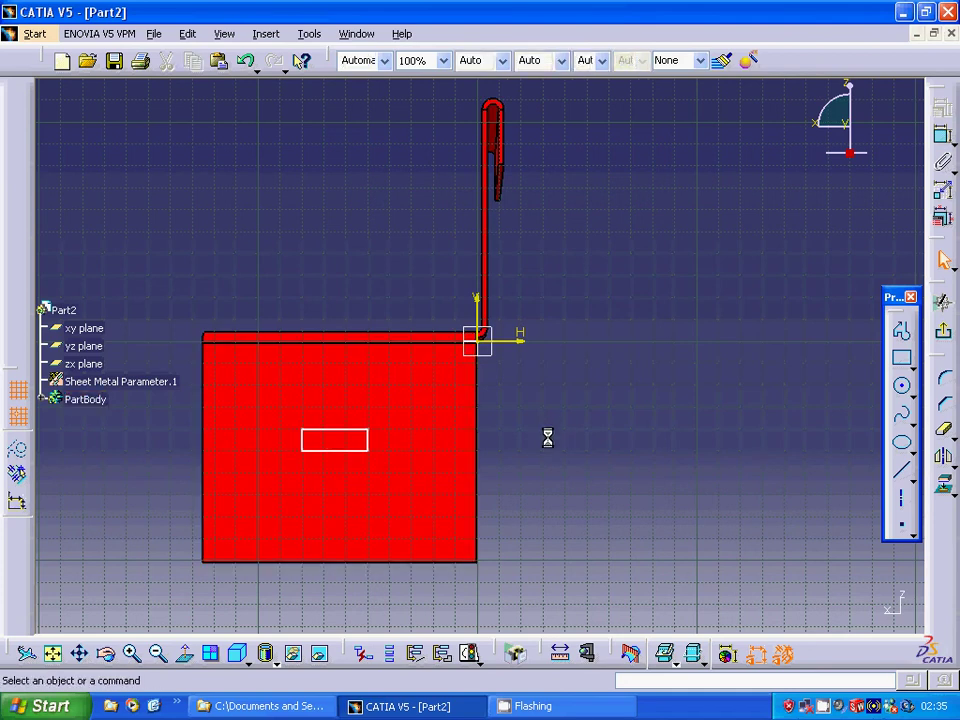
click(287, 418)
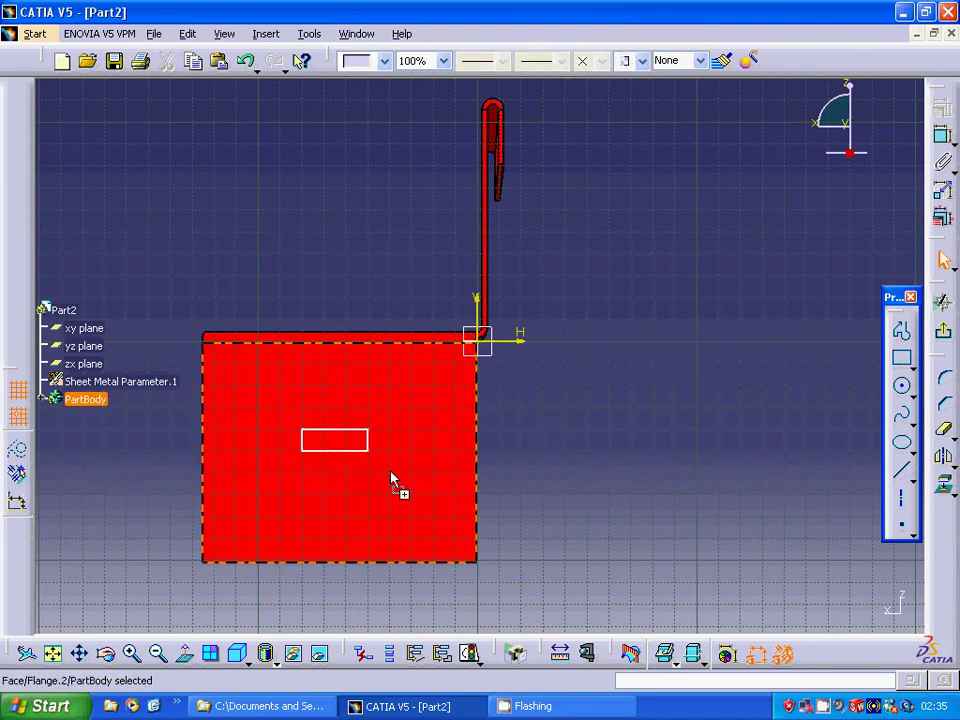
click(652, 421)
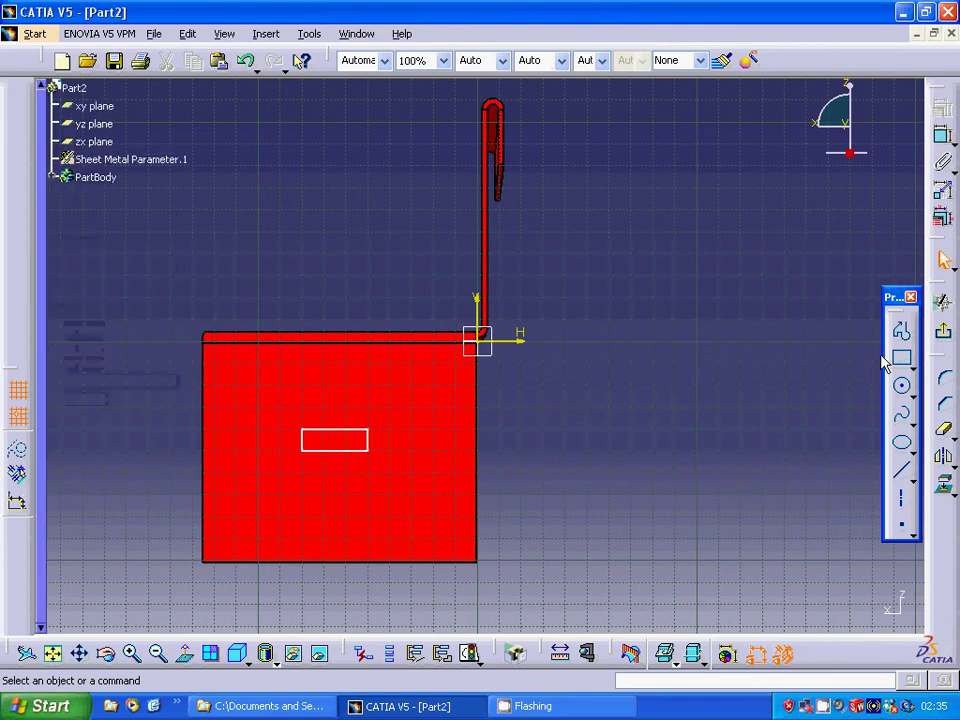
click(943, 259)
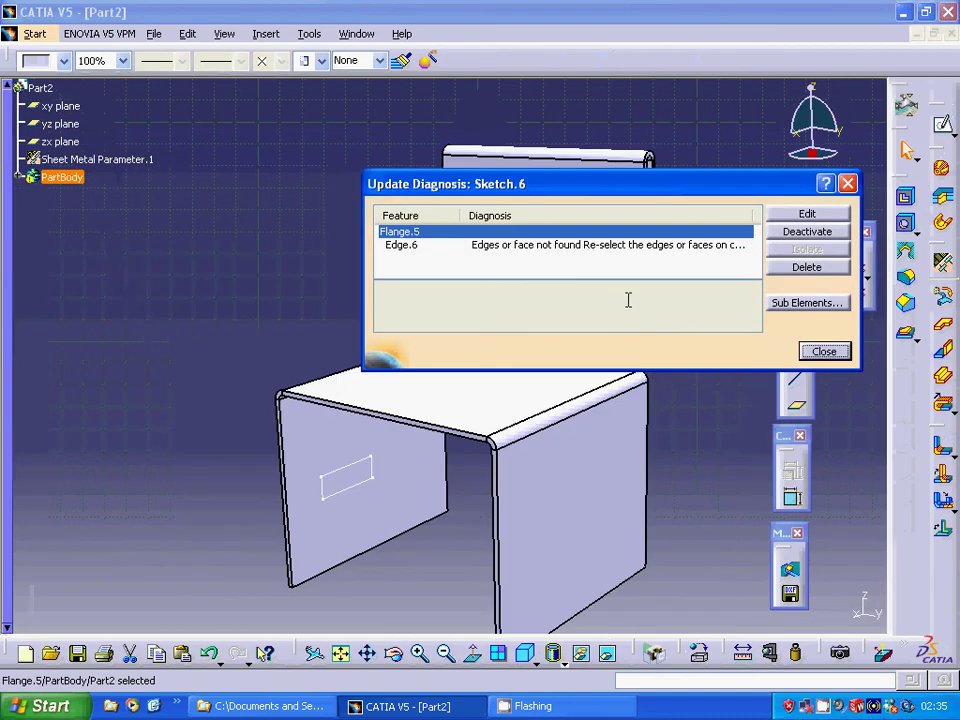
- Examine the update diagnosis for Edge.6 and close it
click(515, 246)
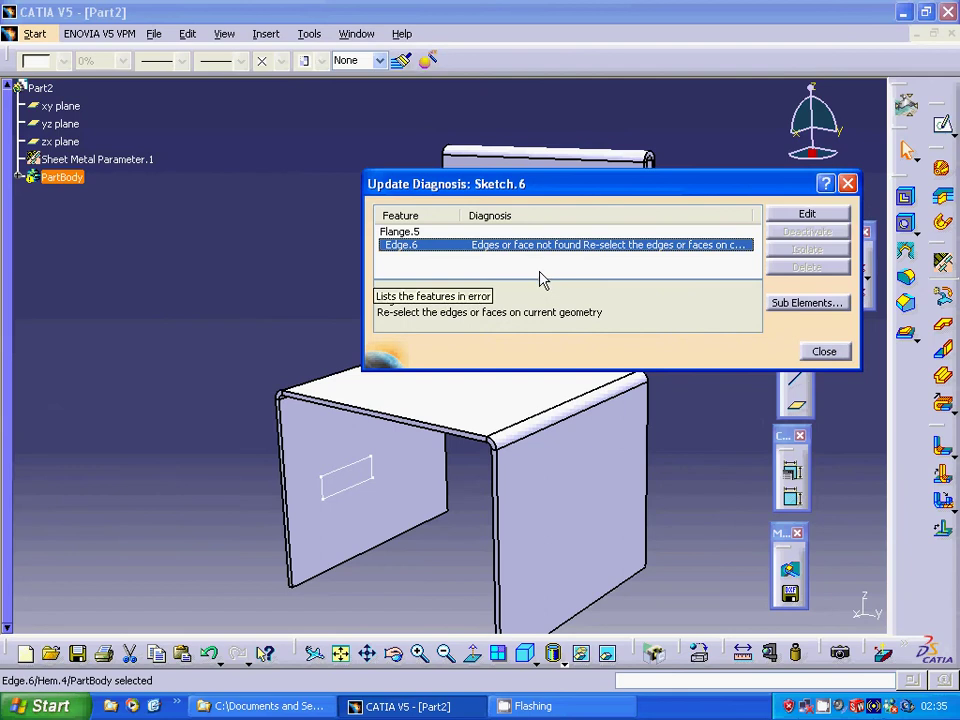
mouse_move(579, 189)
mouse_down()
mouse_move(701, 230)
mouse_move(578, 193)
mouse_up()
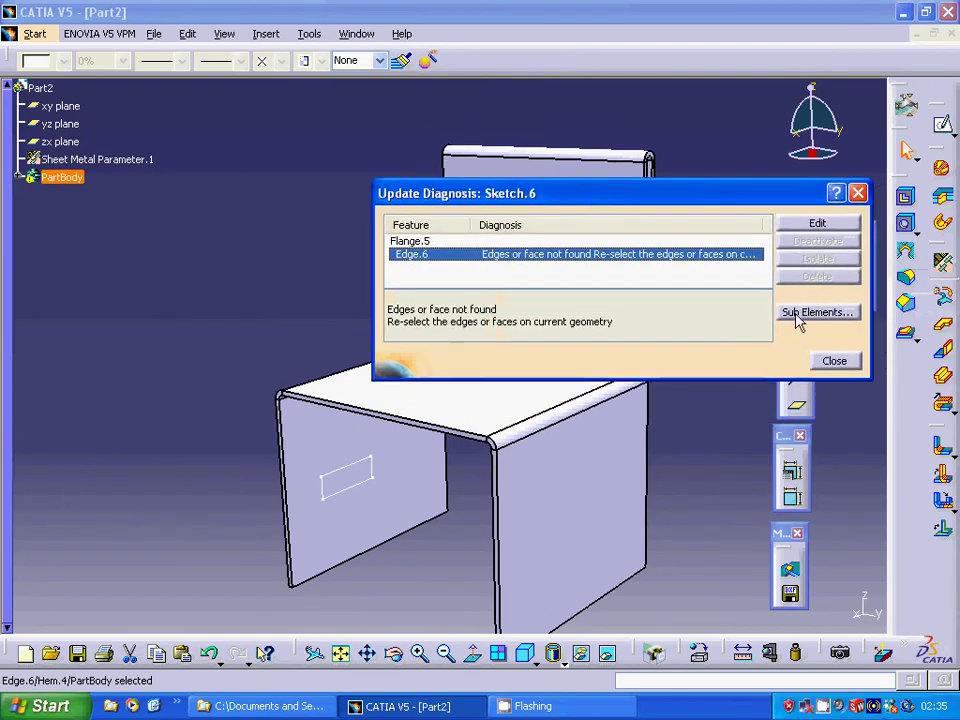
click(834, 361)
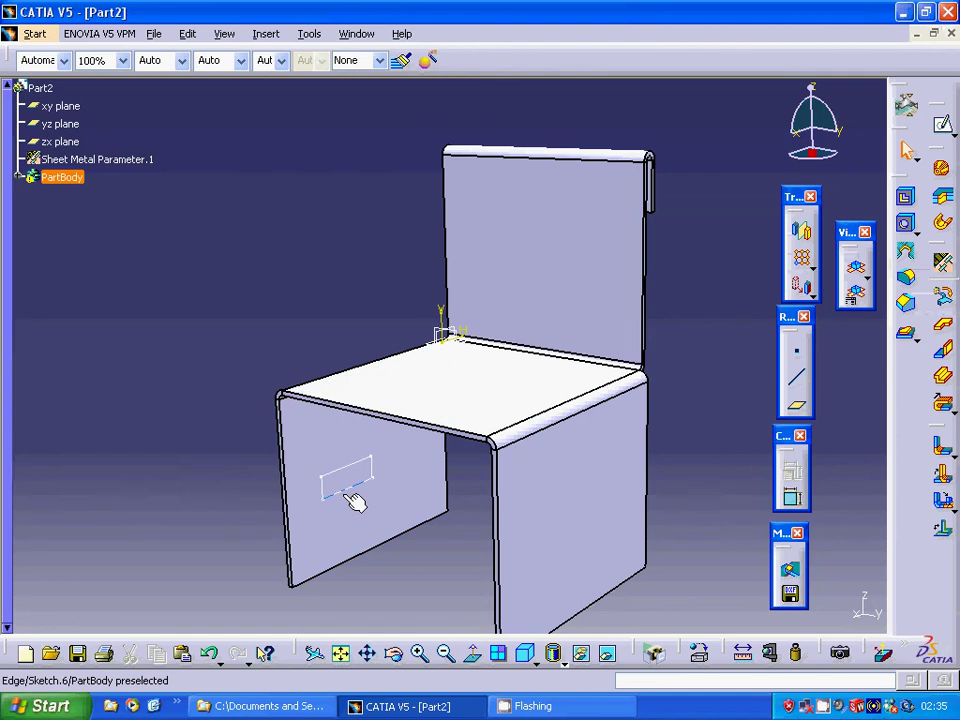
- Delete the rectangle sketch Sketch.6 from the part body and dismiss the update diagnosis
click(54, 214)
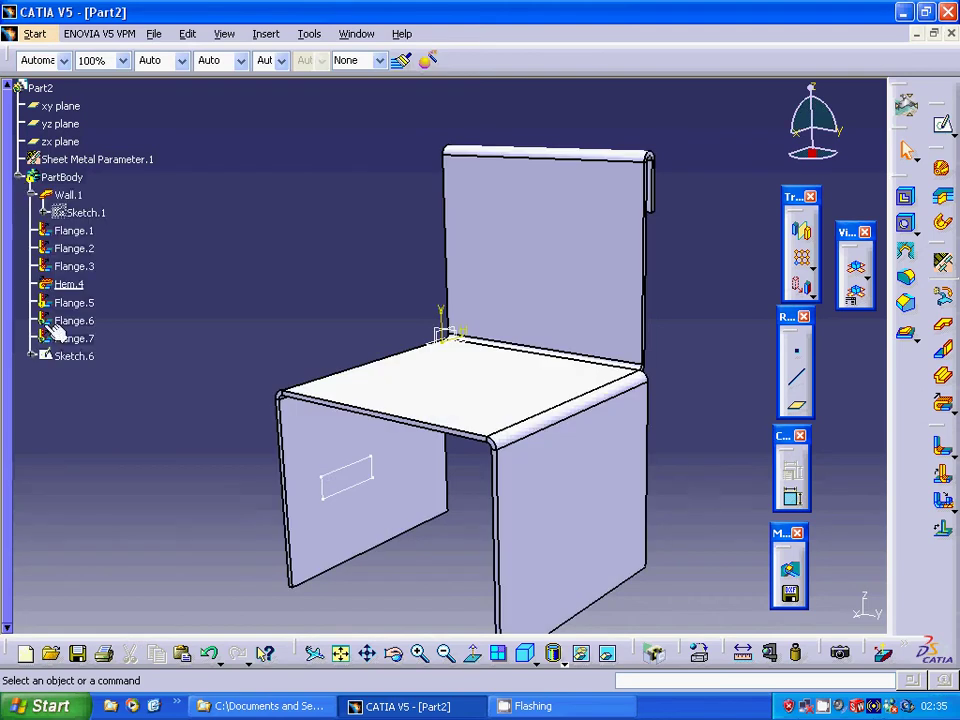
click(60, 355)
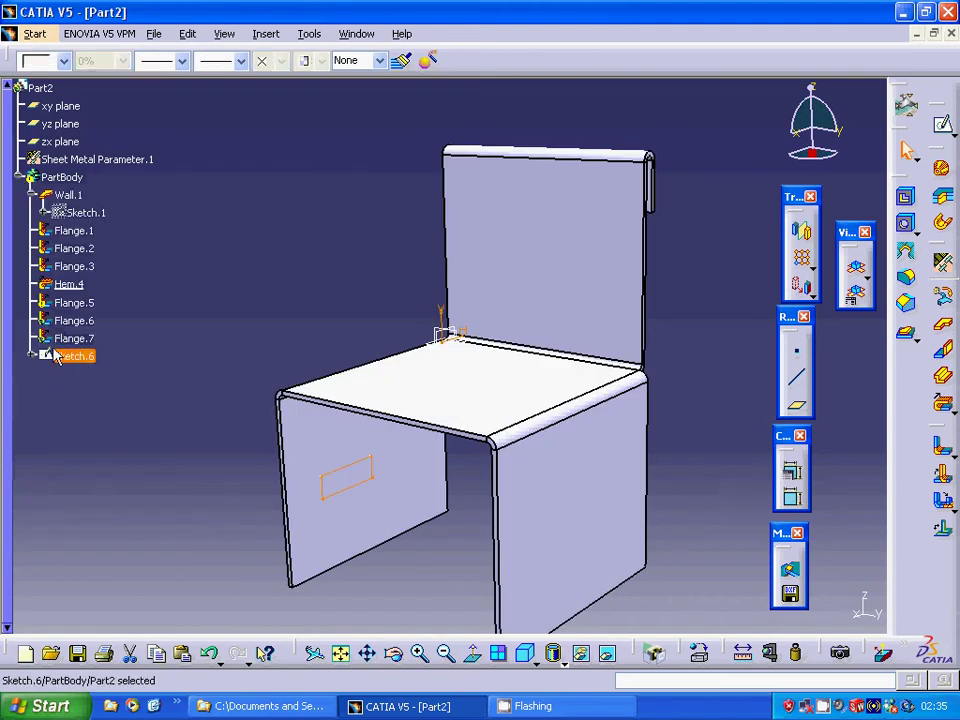
right_click(68, 358)
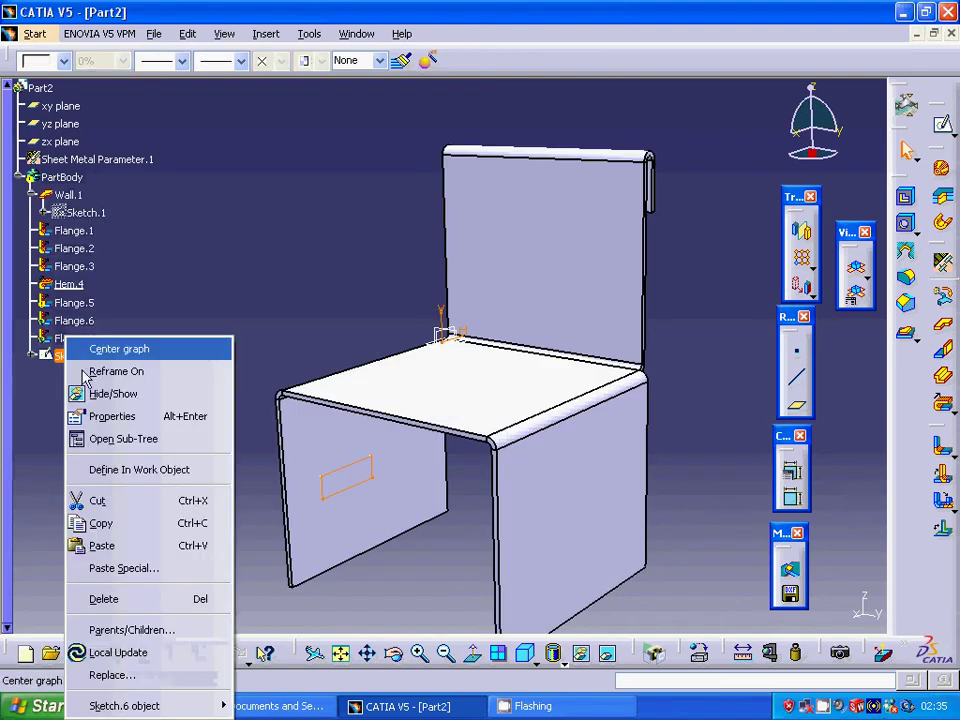
click(141, 600)
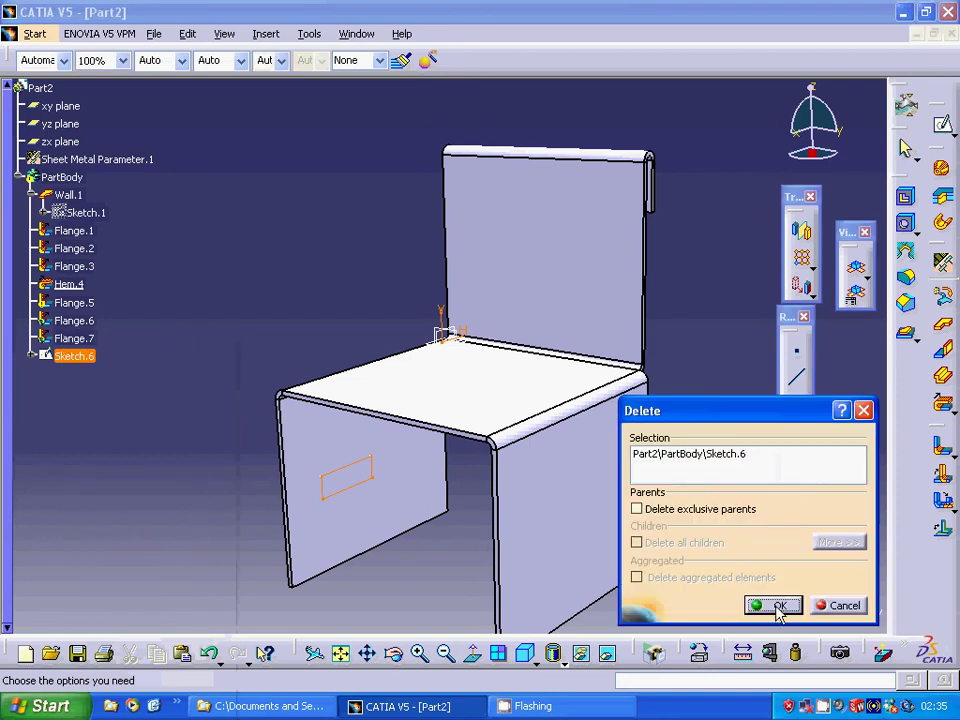
click(776, 605)
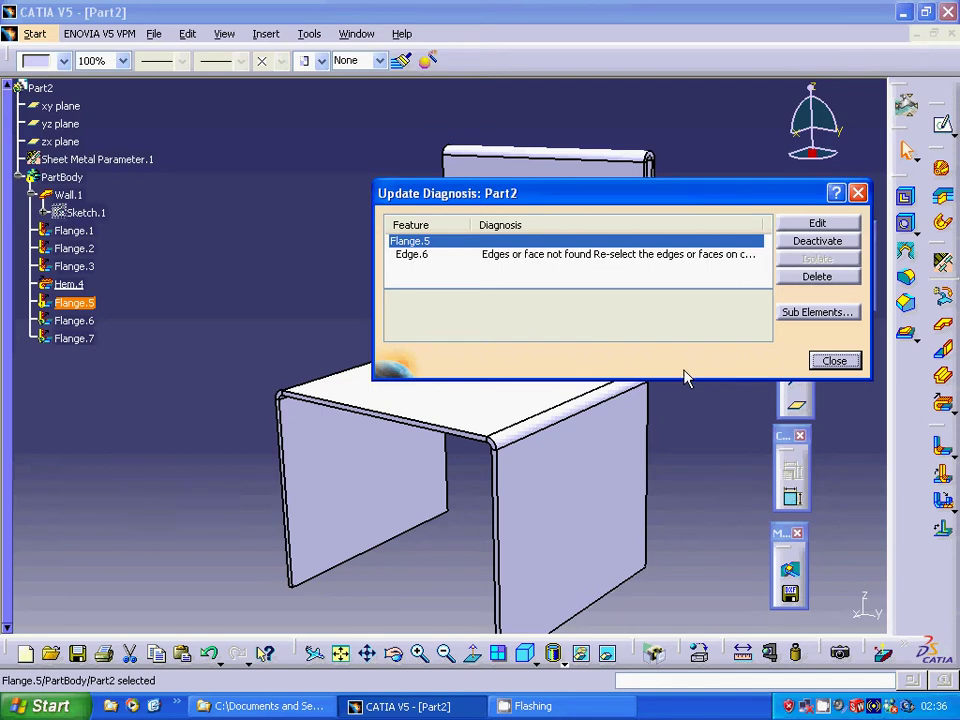
click(840, 361)
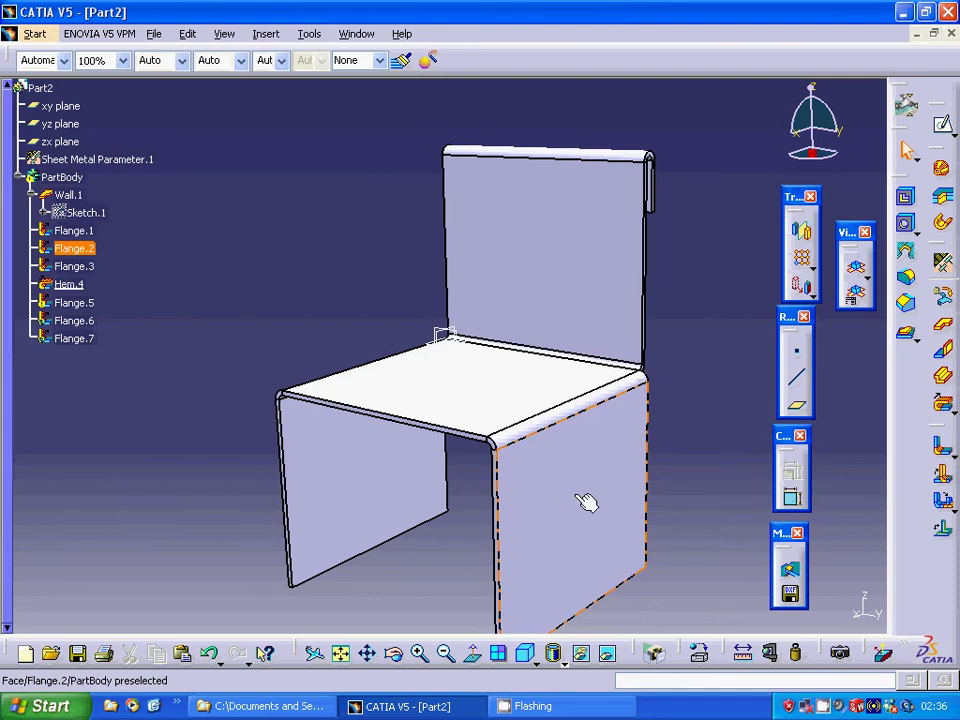
- Sketch a horizontal line about 30 mm long, 60 mm below the origin, on the side flange's inner face, dismissing the update diagnosis
click(360, 463)
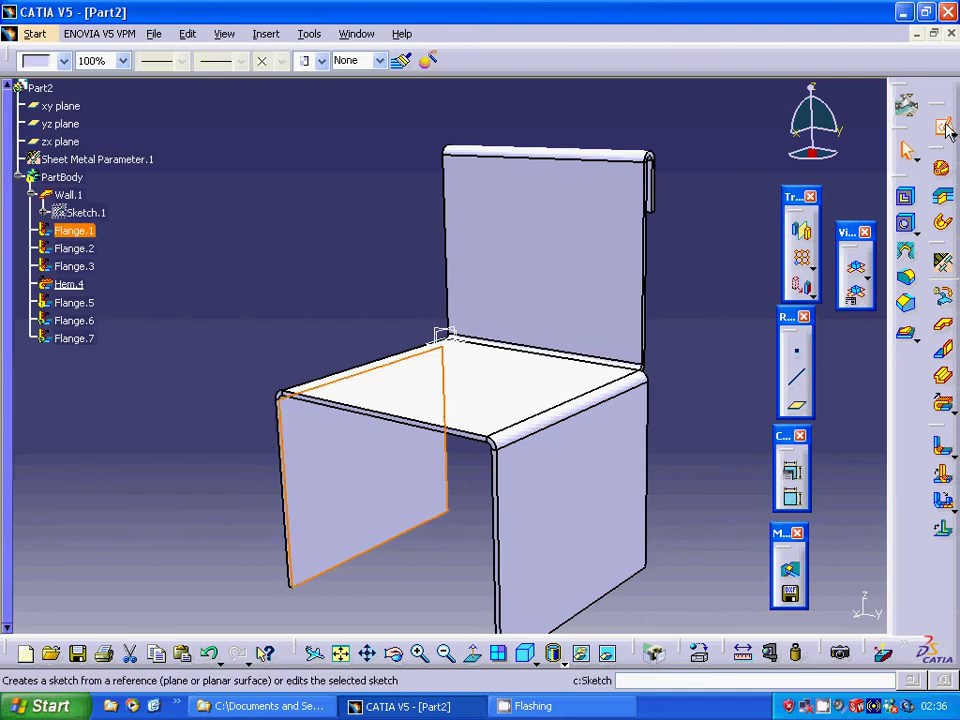
click(944, 125)
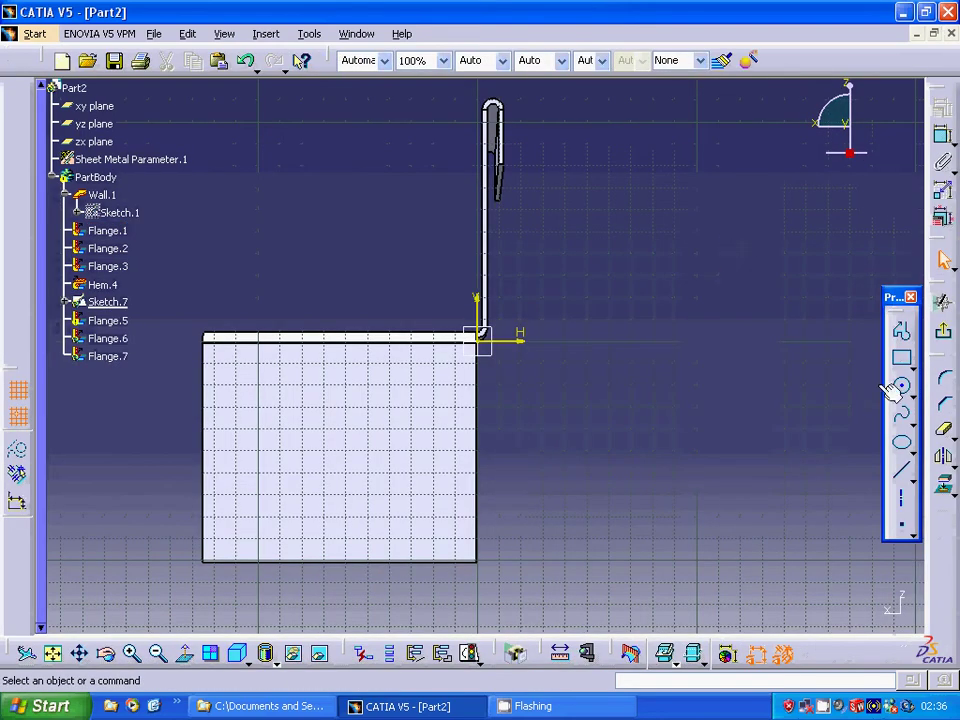
click(905, 478)
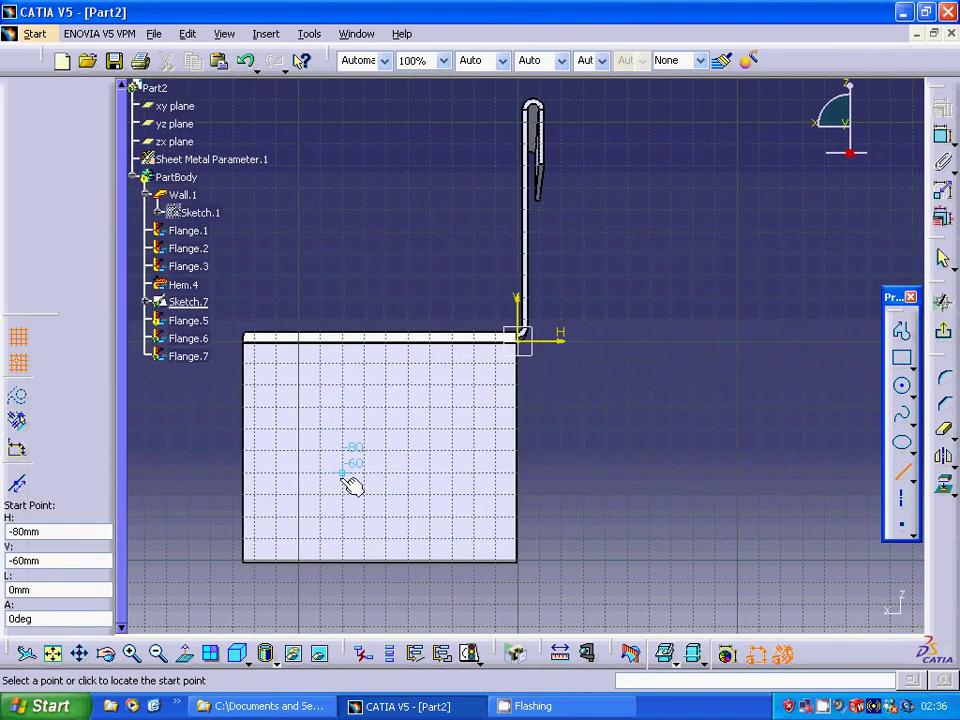
click(347, 476)
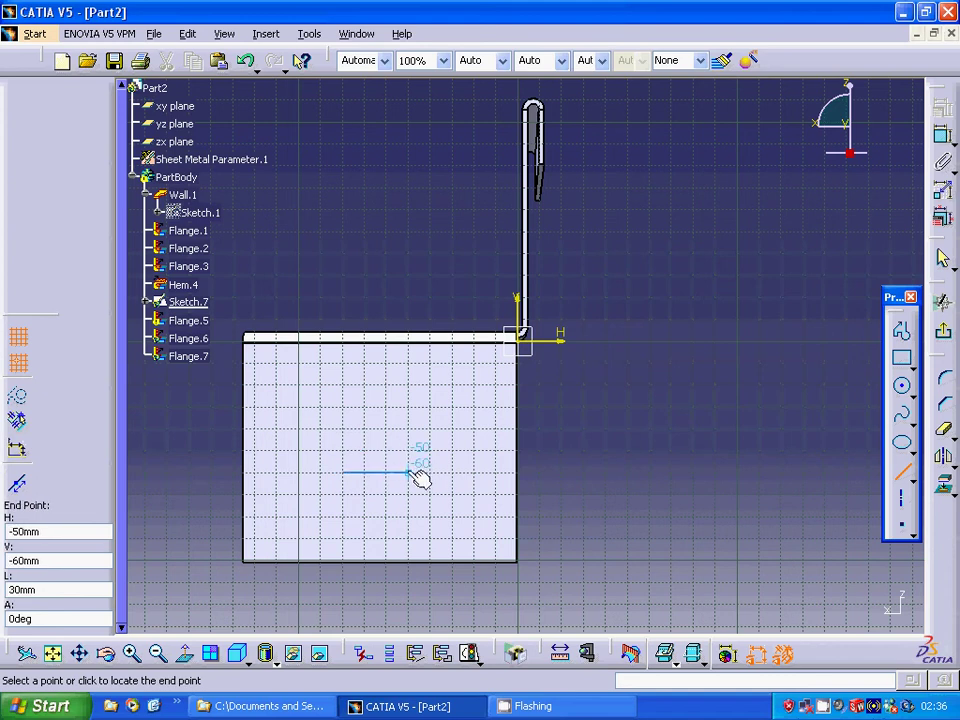
click(415, 472)
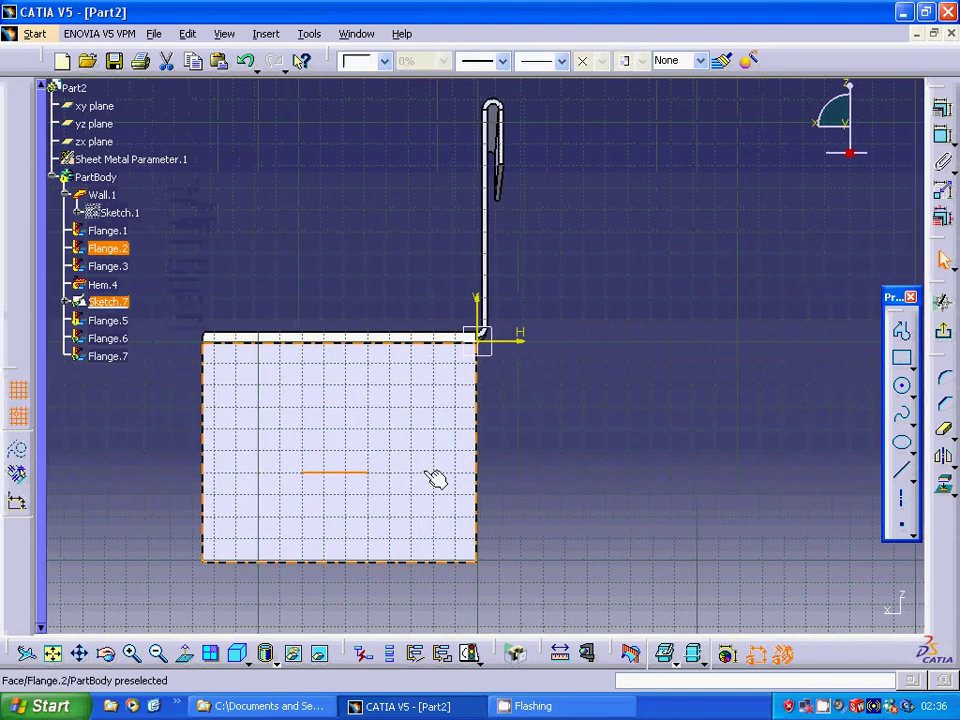
click(941, 330)
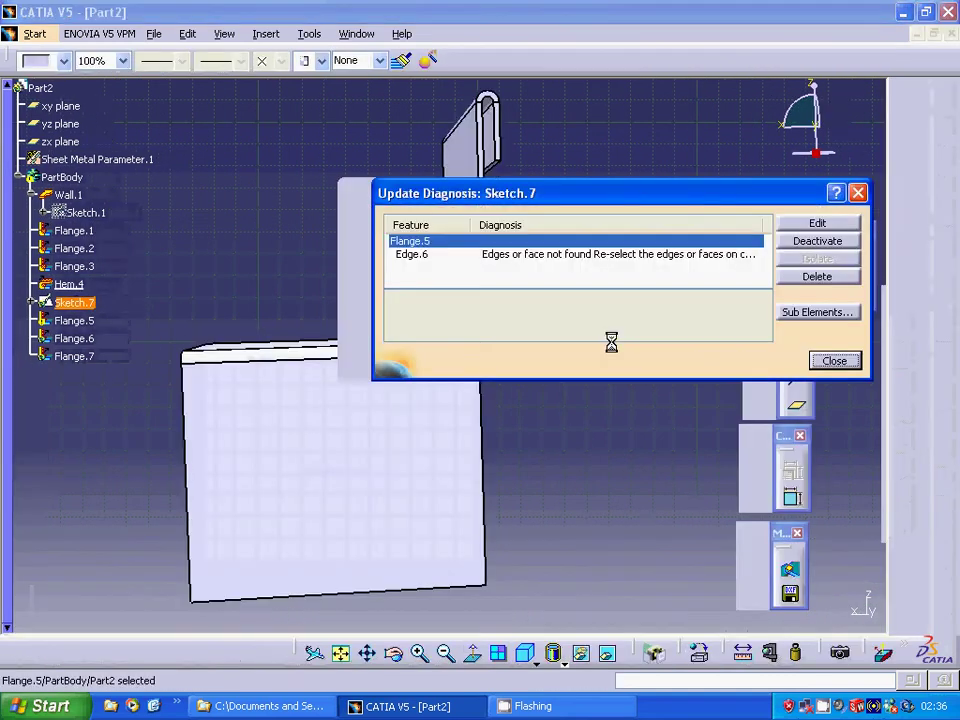
click(830, 360)
- Start an extrusion from the horizontal line sketched on the side flange, with its direction inverted toward the opposite side flange
click(940, 374)
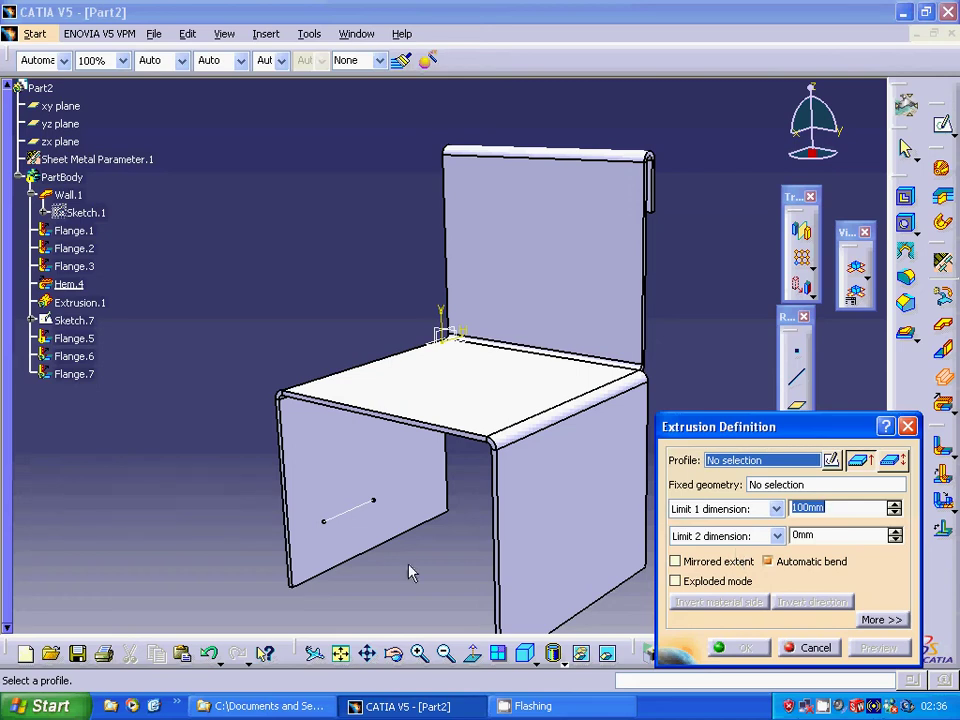
click(364, 511)
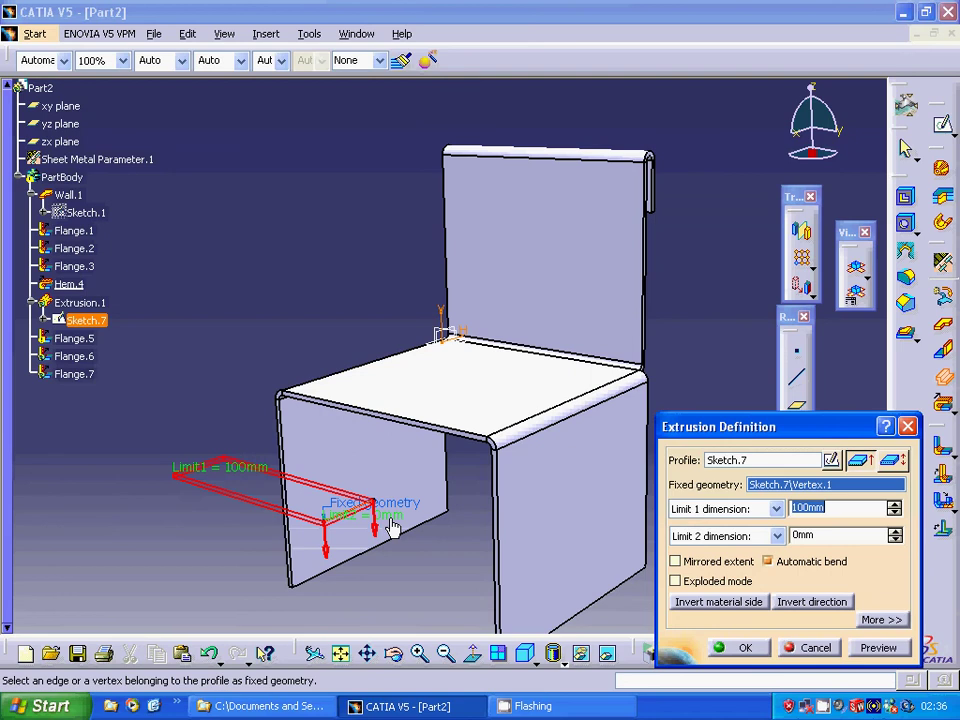
click(787, 604)
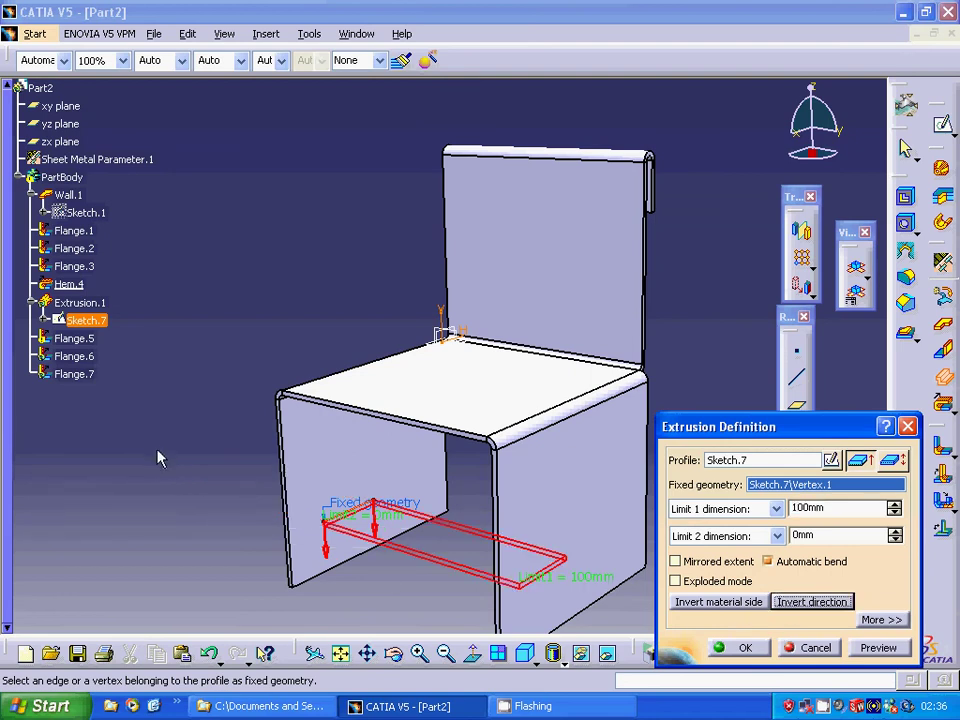
middle_drag(150, 456, 300, 340)
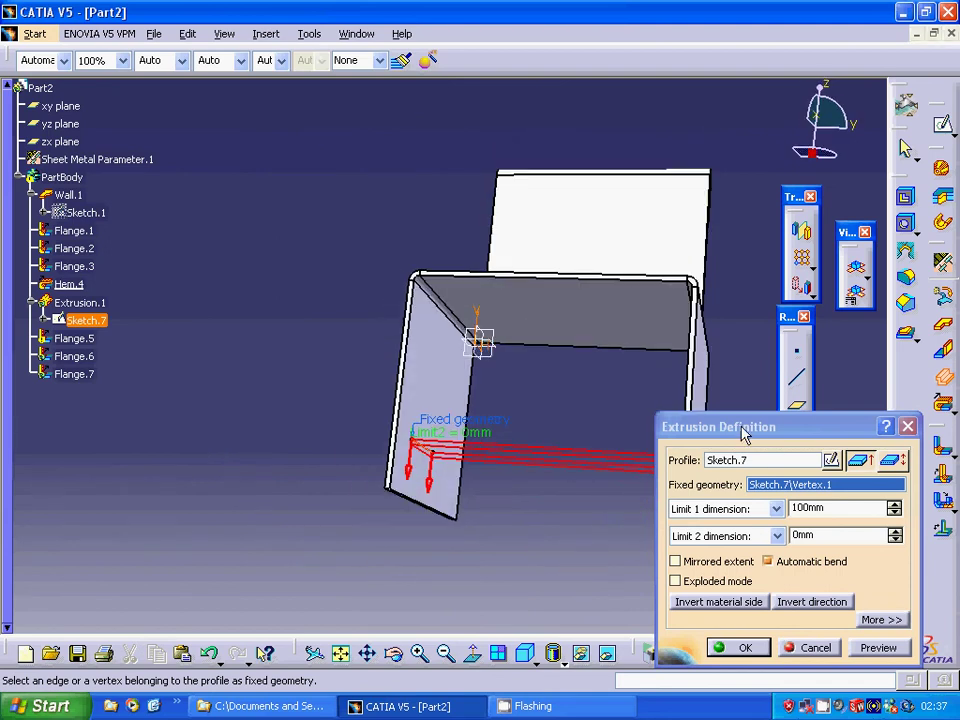
drag(738, 431, 813, 458)
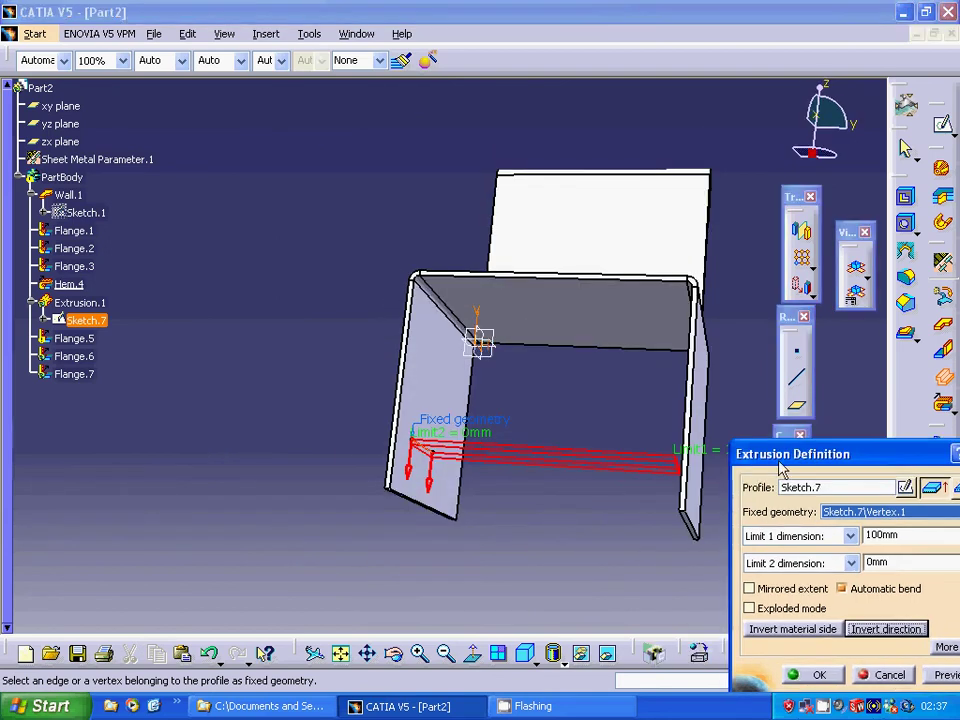
- Try a first limit of 110 mm for the extrusion and preview it
double_click(900, 536)
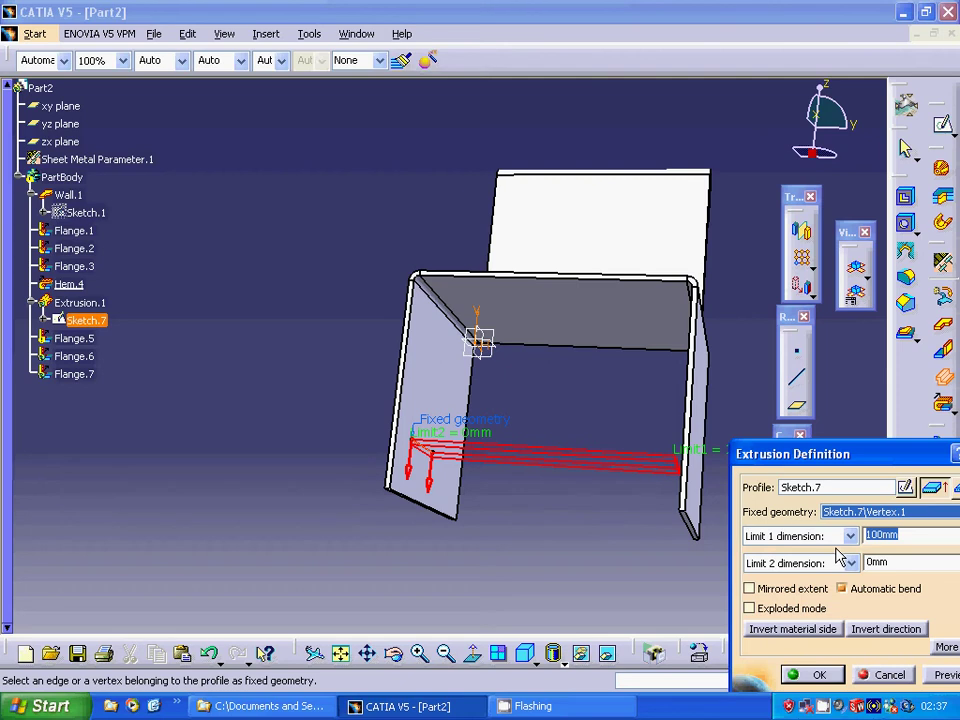
text(110)
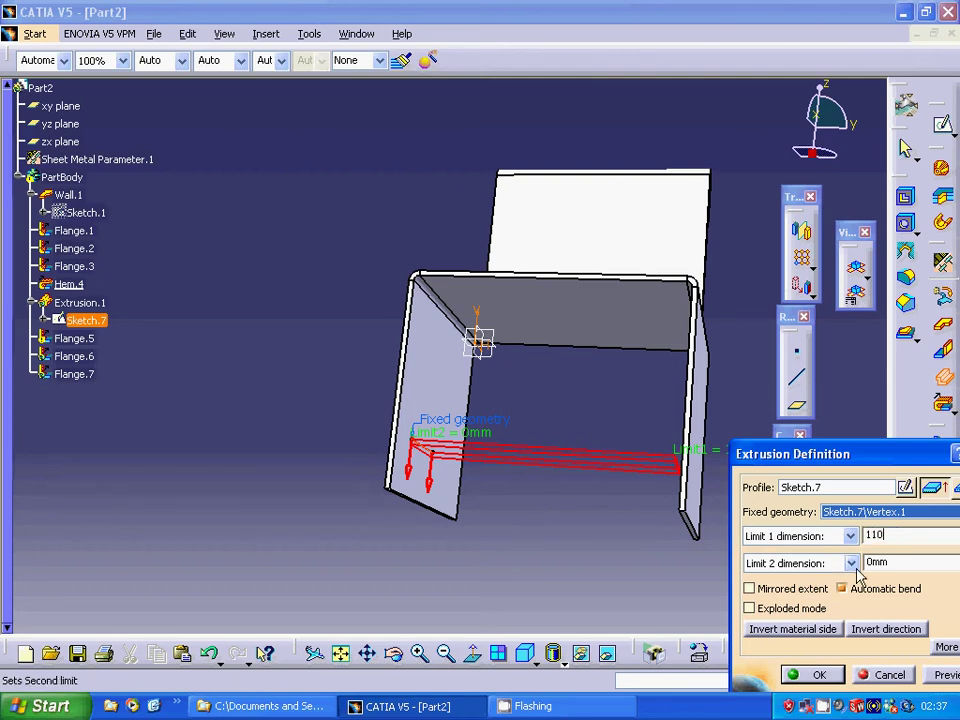
click(942, 676)
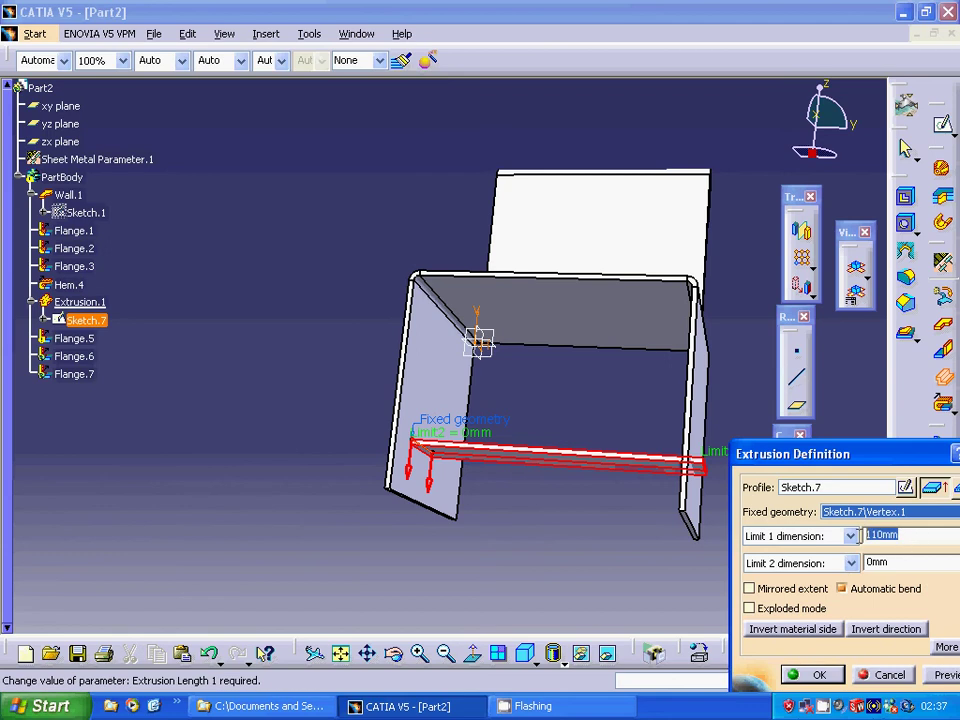
- Set the extrusion's first limit to 105 mm, preview it and create the feature, dismissing the warnings and update diagnosis
key(BackSpace)
text(105)
click(935, 680)
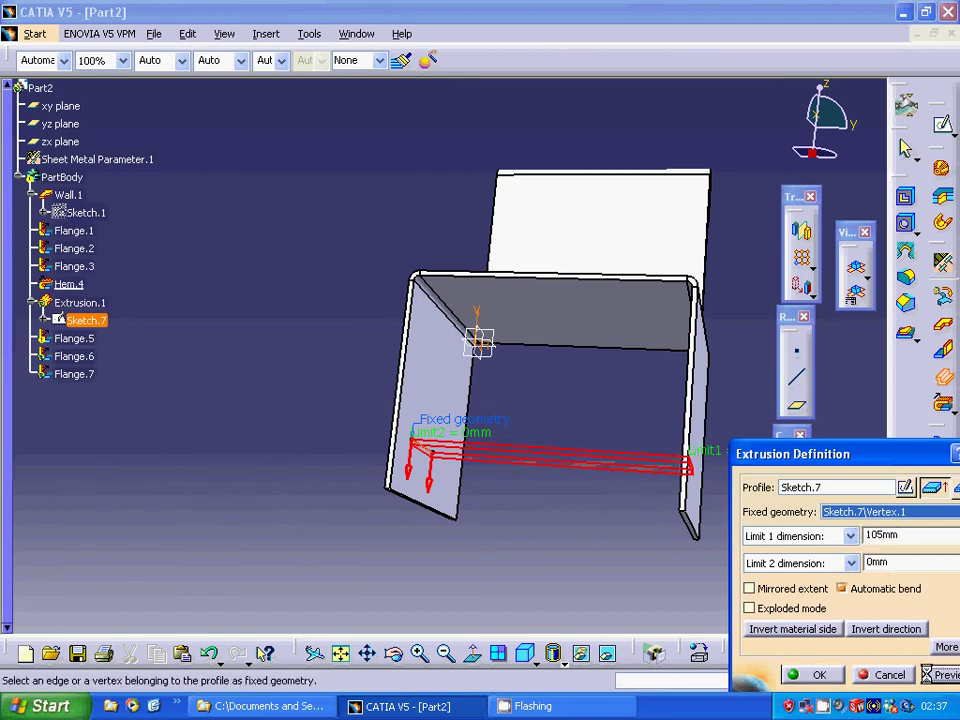
middle_drag(617, 525, 415, 553)
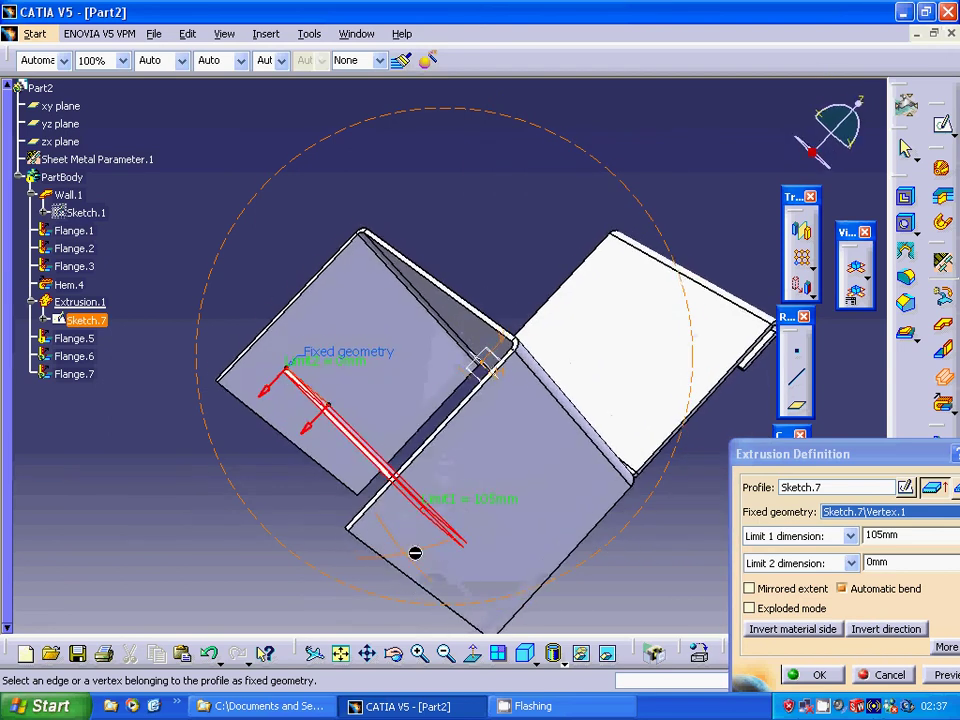
click(816, 674)
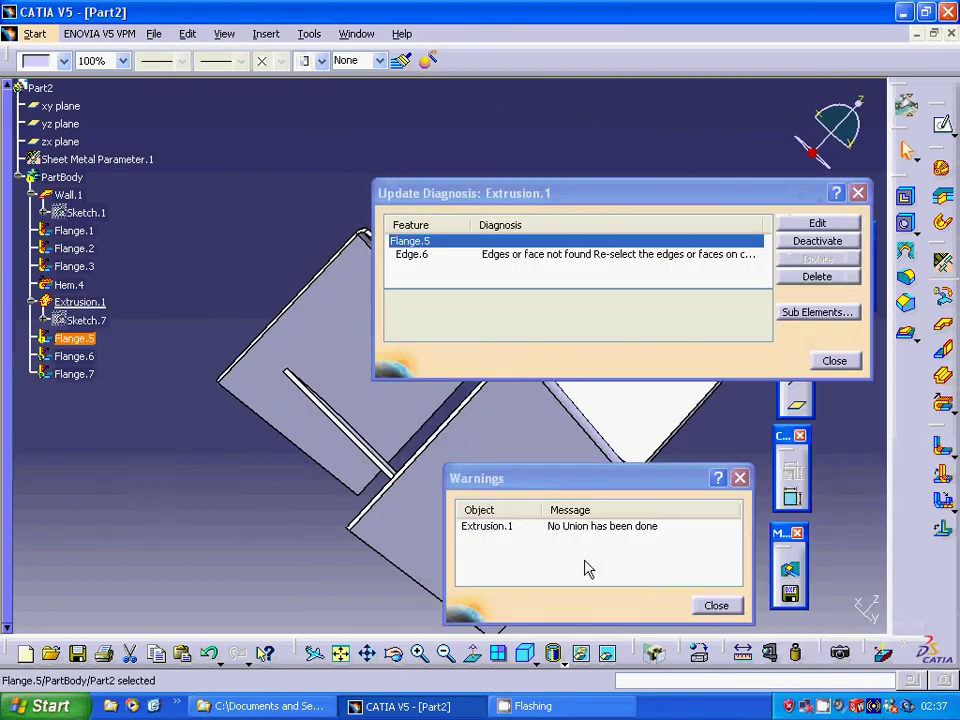
click(720, 605)
click(834, 362)
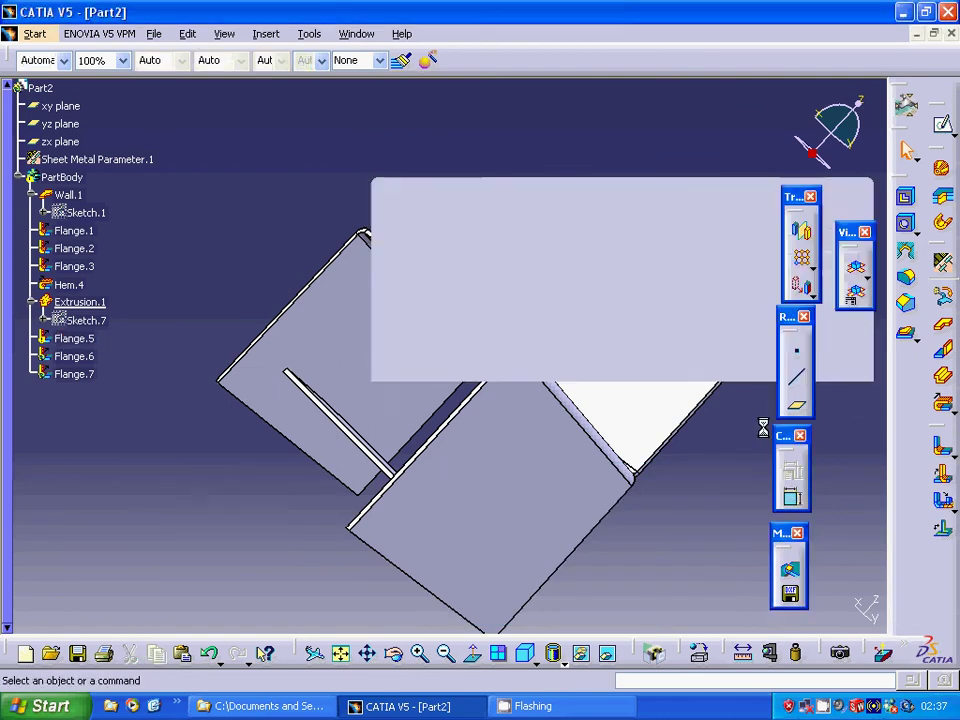
- Sketch a vertical rectangle about 10 mm wide and 50 mm tall on the back flange's face, starting at H 10 mm, V 20 mm
click(671, 364)
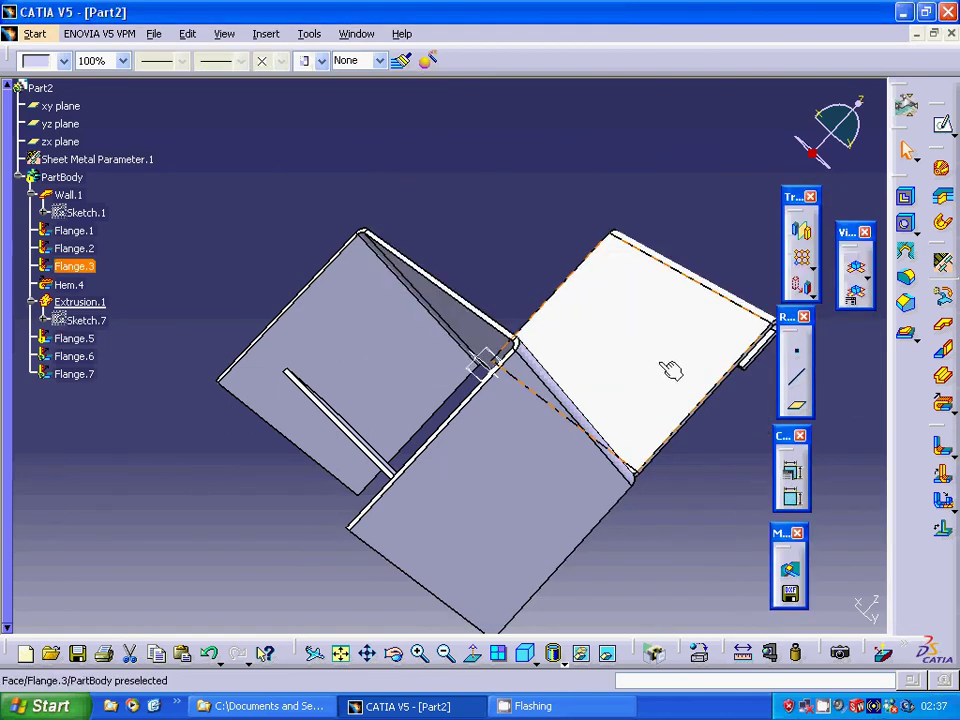
click(944, 132)
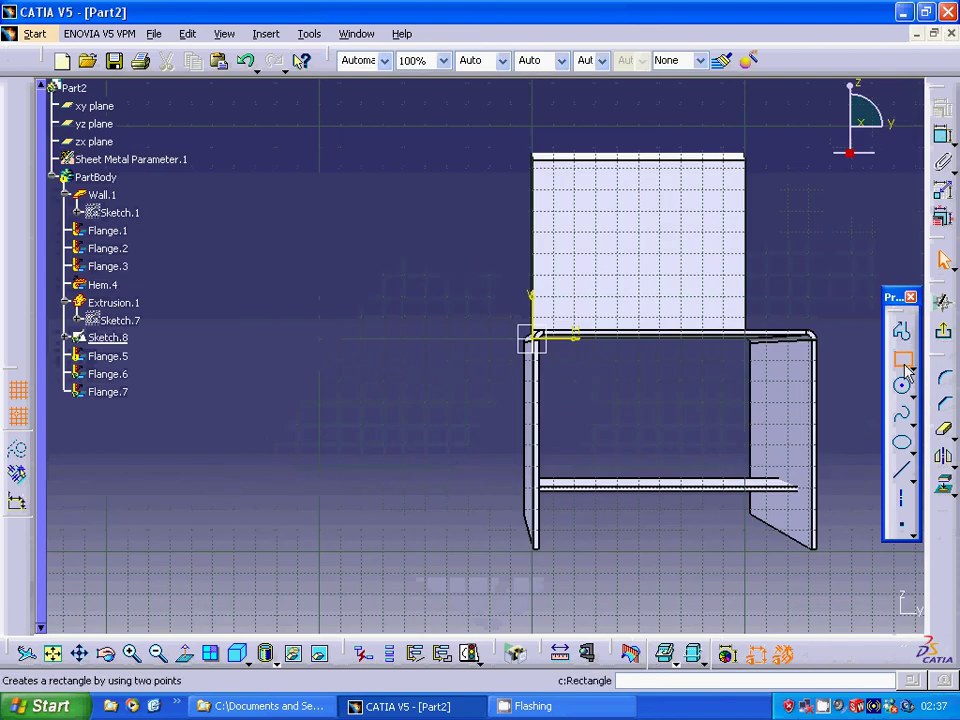
click(903, 362)
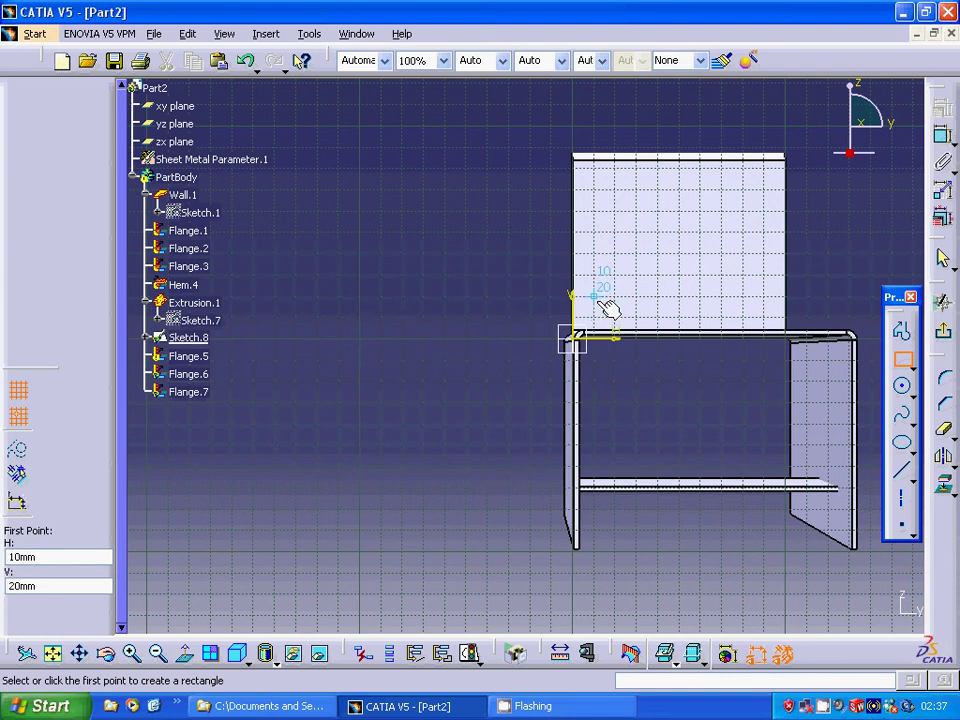
click(607, 305)
click(617, 190)
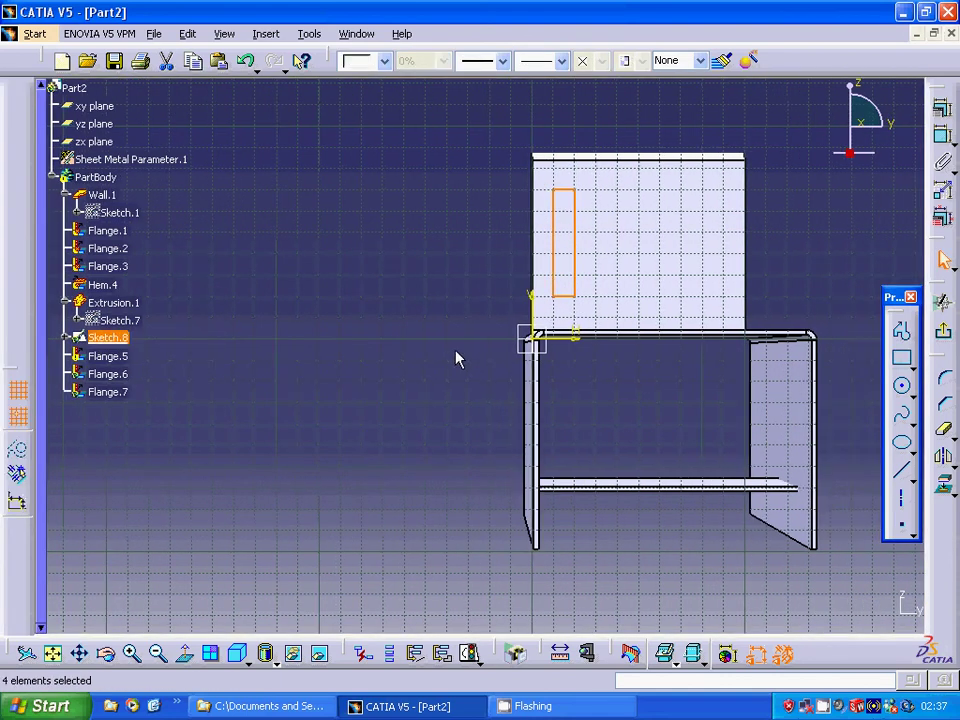
key(Escape)
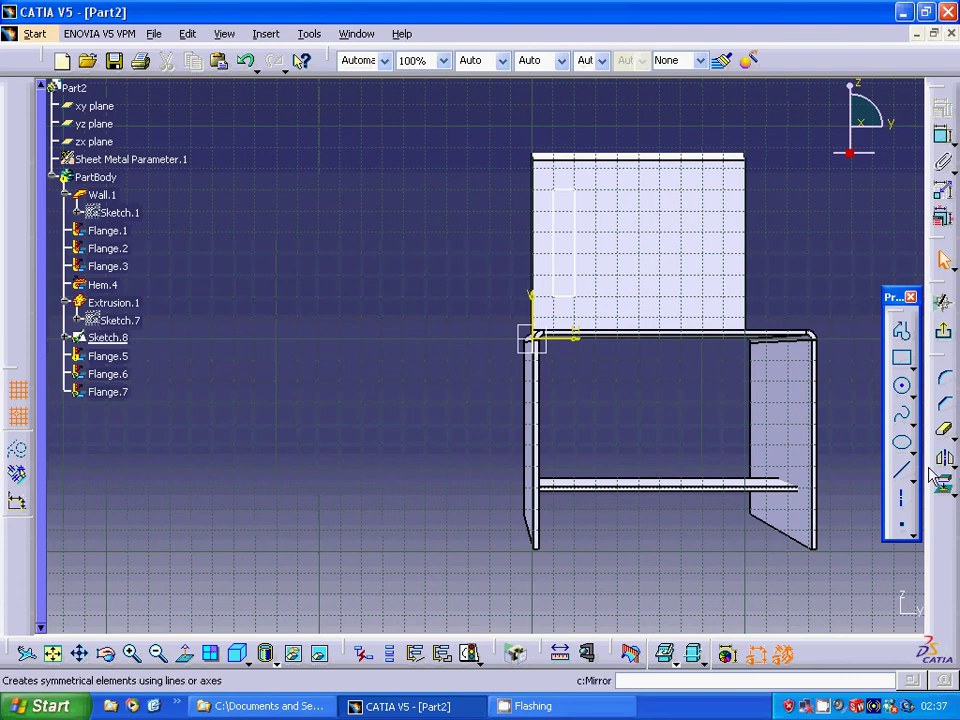
- Cap the rectangle's upper end with a three-point arc starting with limits, with grid snapping turned off
click(910, 395)
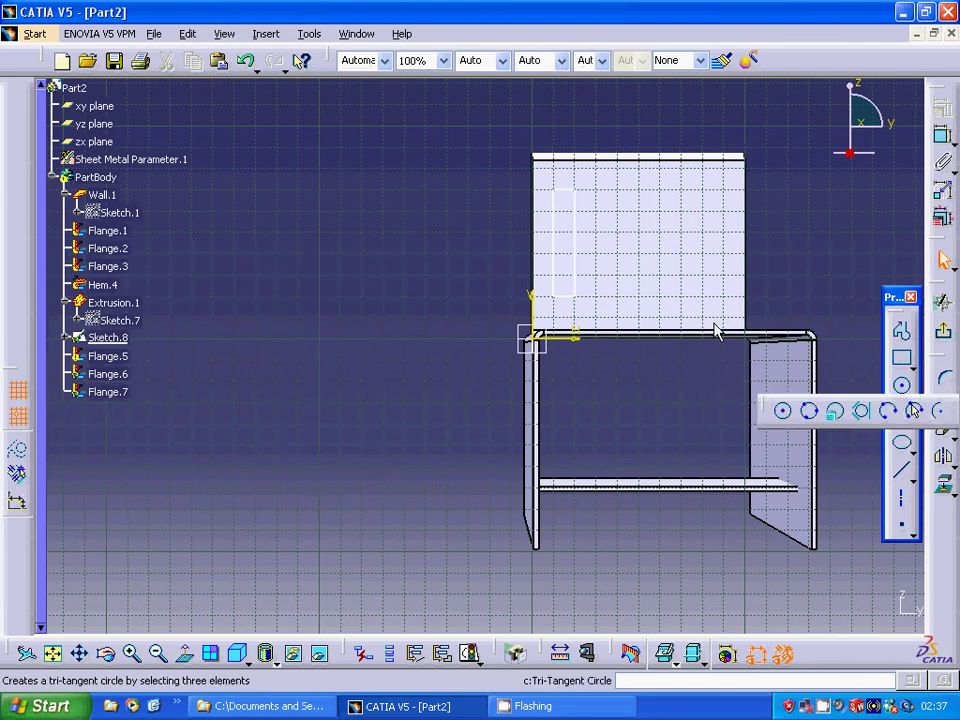
click(913, 410)
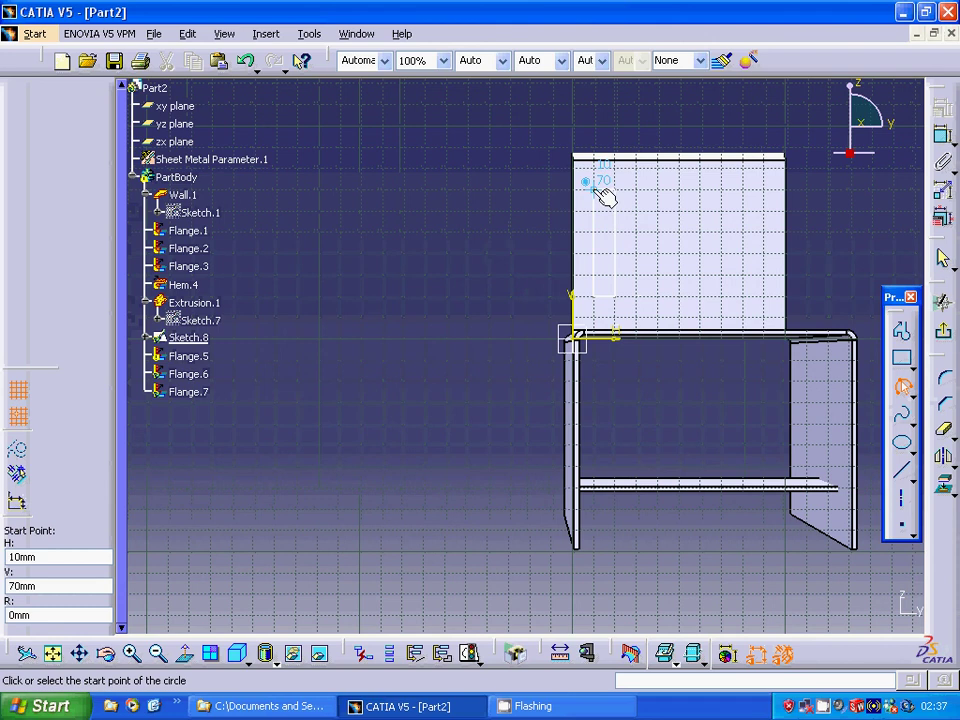
click(603, 190)
click(616, 189)
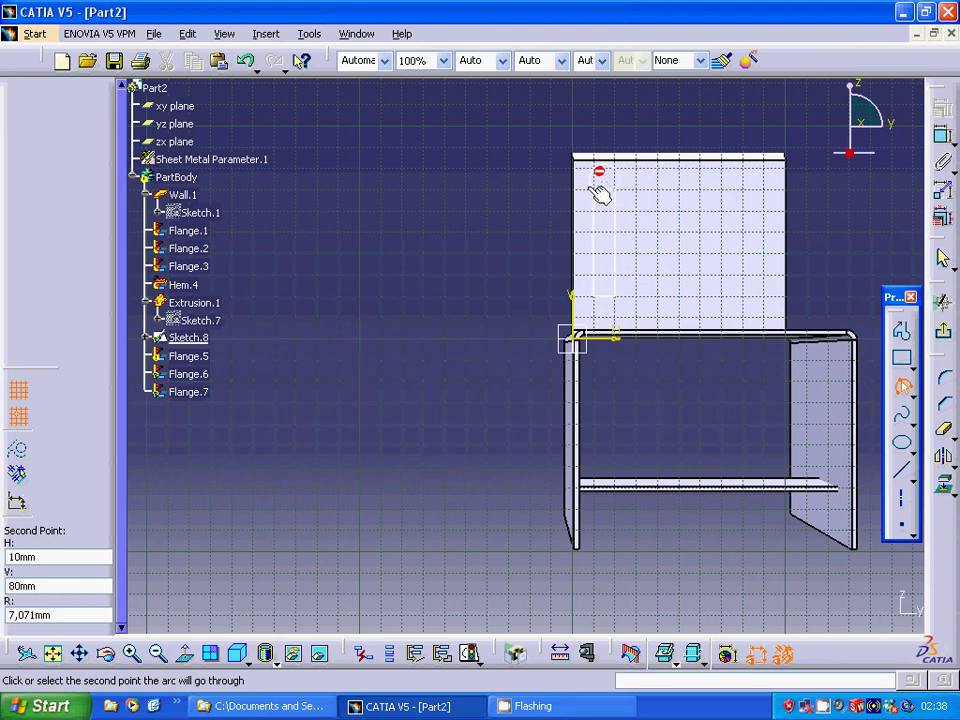
click(20, 418)
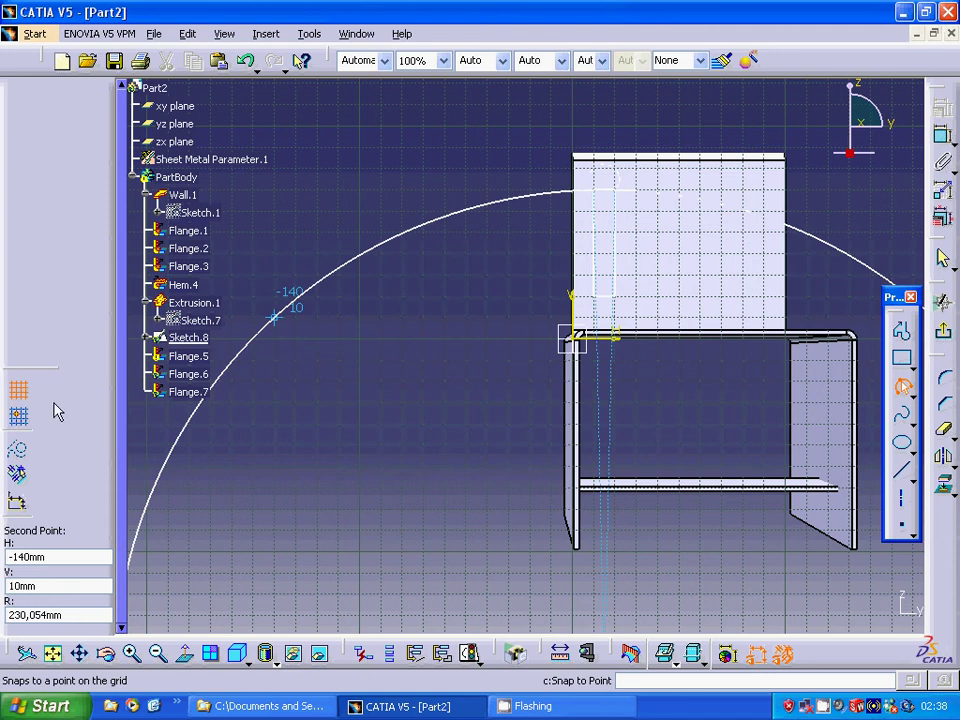
click(617, 183)
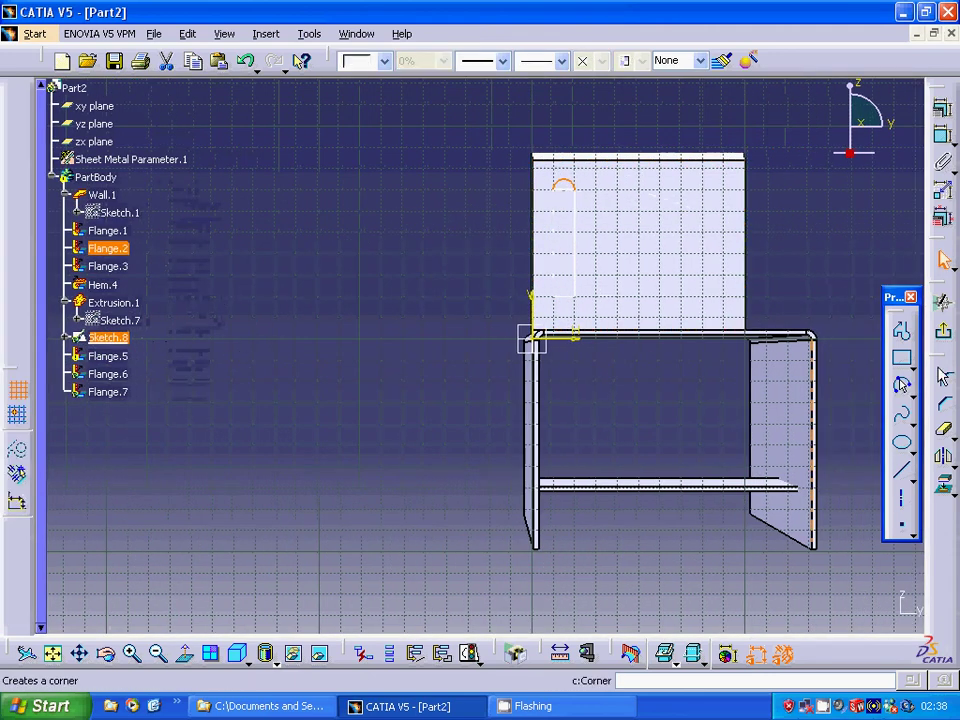
- Cap the rectangle's lower end with a three-point arc bulging downward between its two bottom corners
click(553, 296)
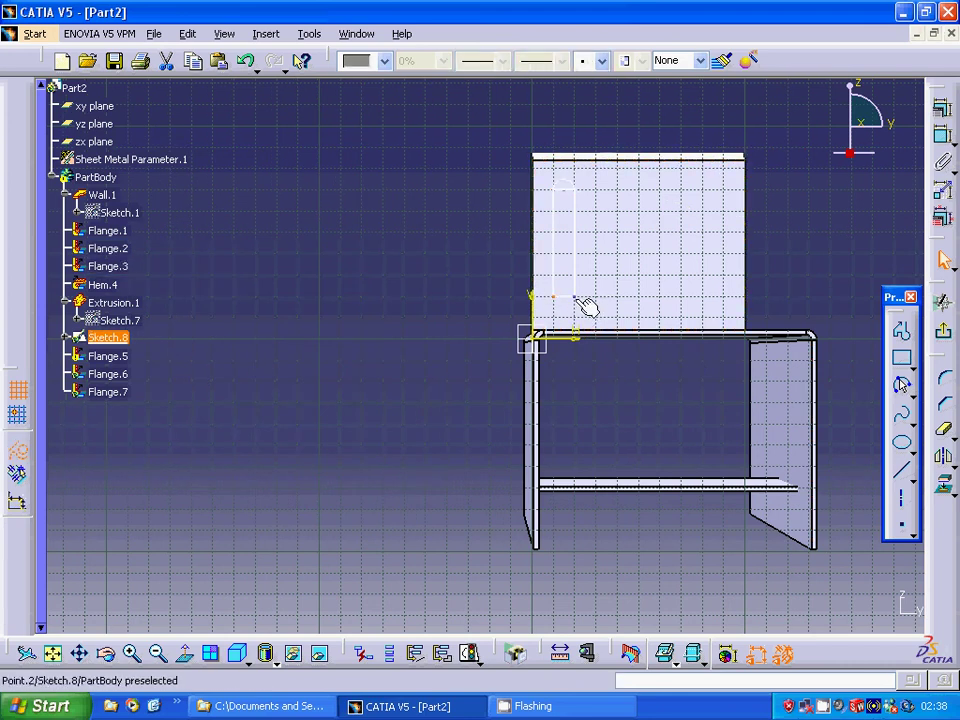
click(903, 387)
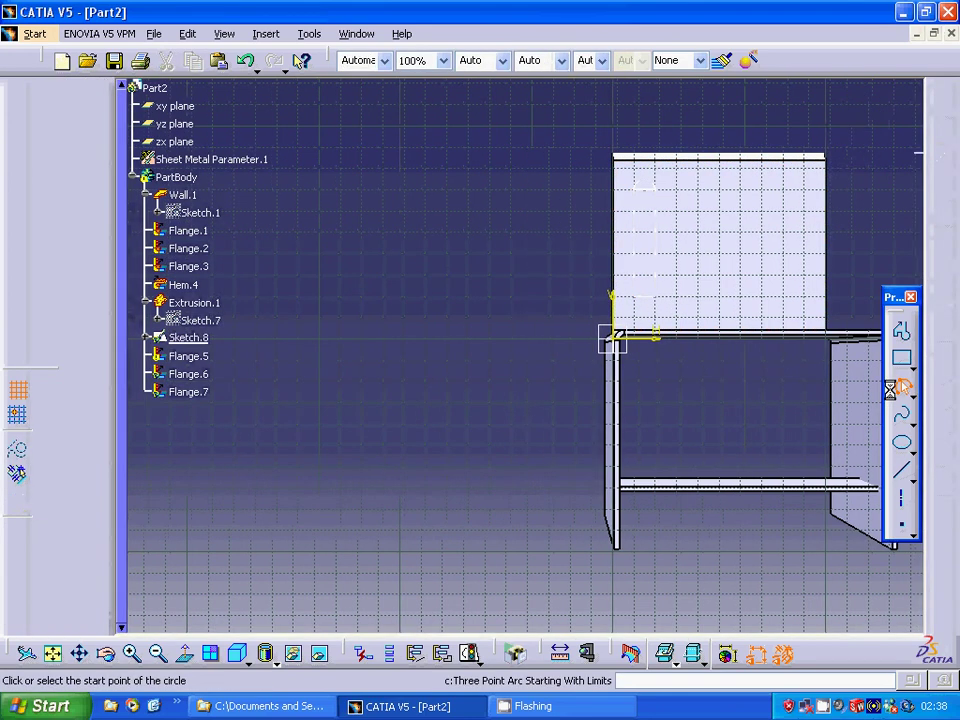
click(605, 300)
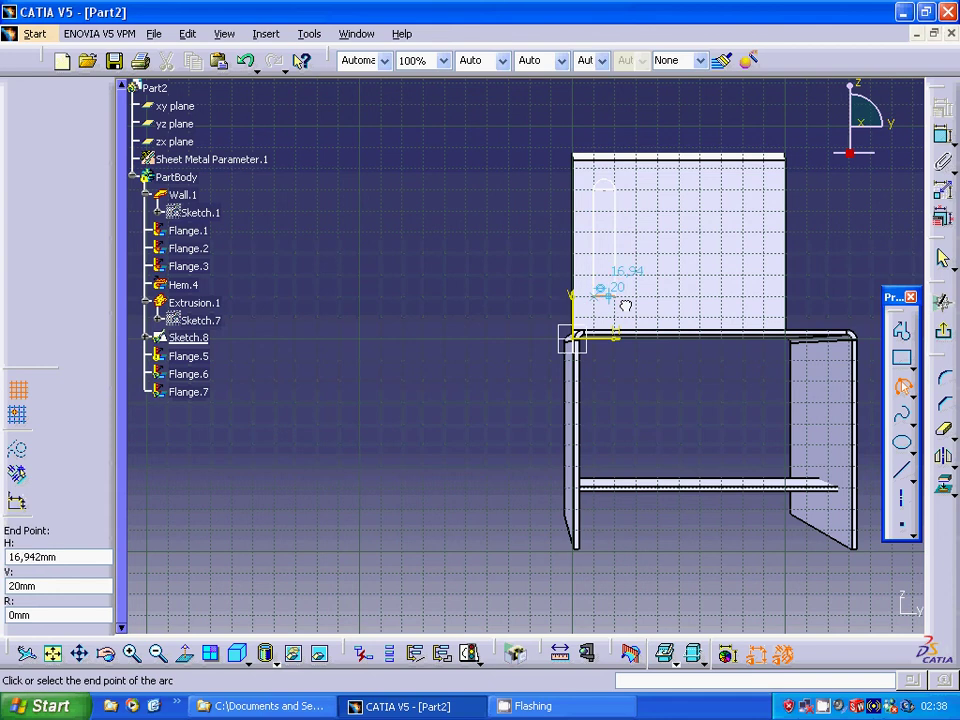
click(622, 303)
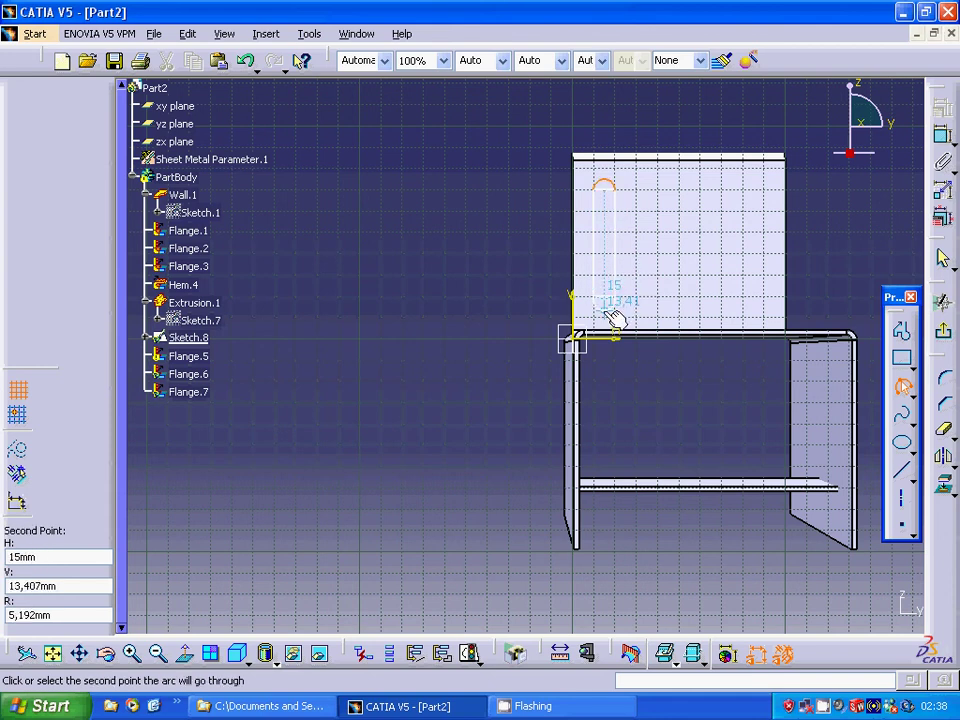
click(616, 313)
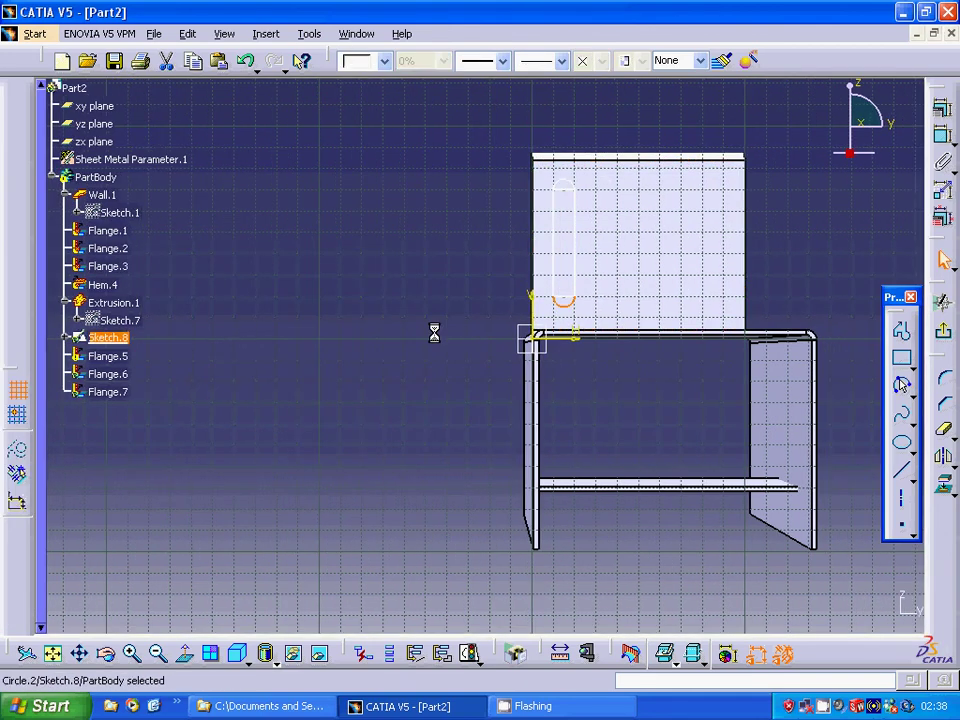
- Delete the rectangle's two short end lines to leave a slot outline, and return to the part, dismissing the update diagnosis
click(566, 294)
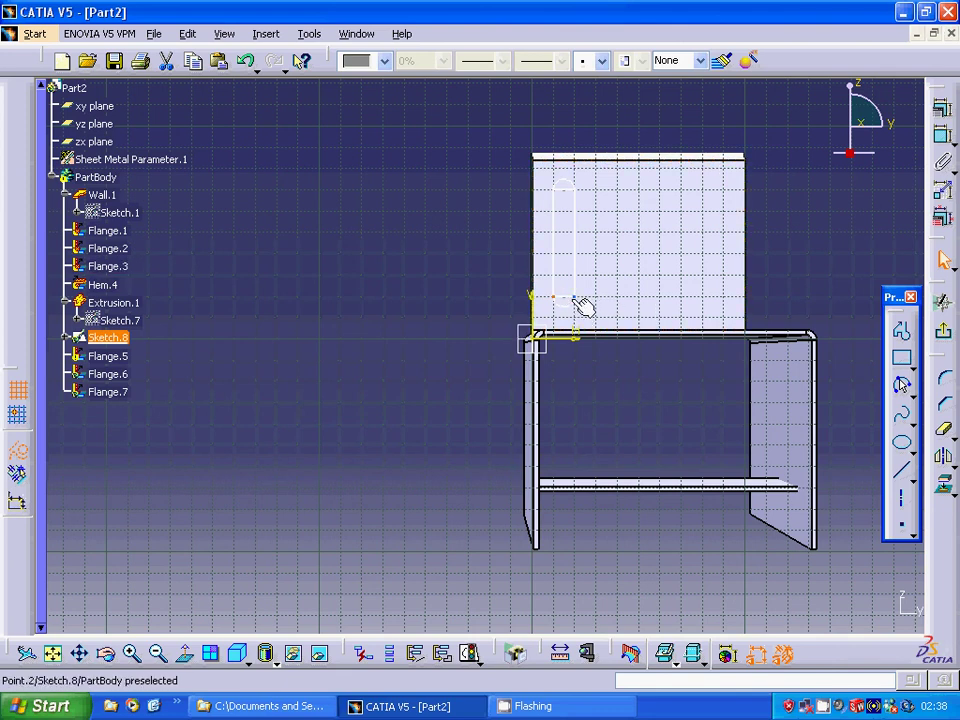
right_click(580, 304)
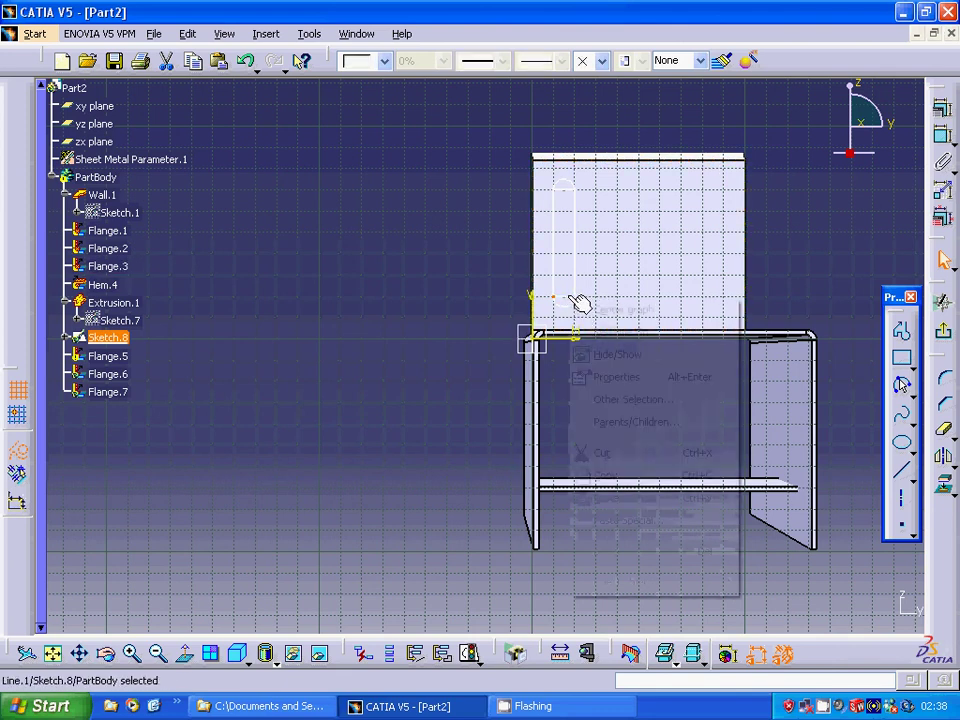
click(645, 553)
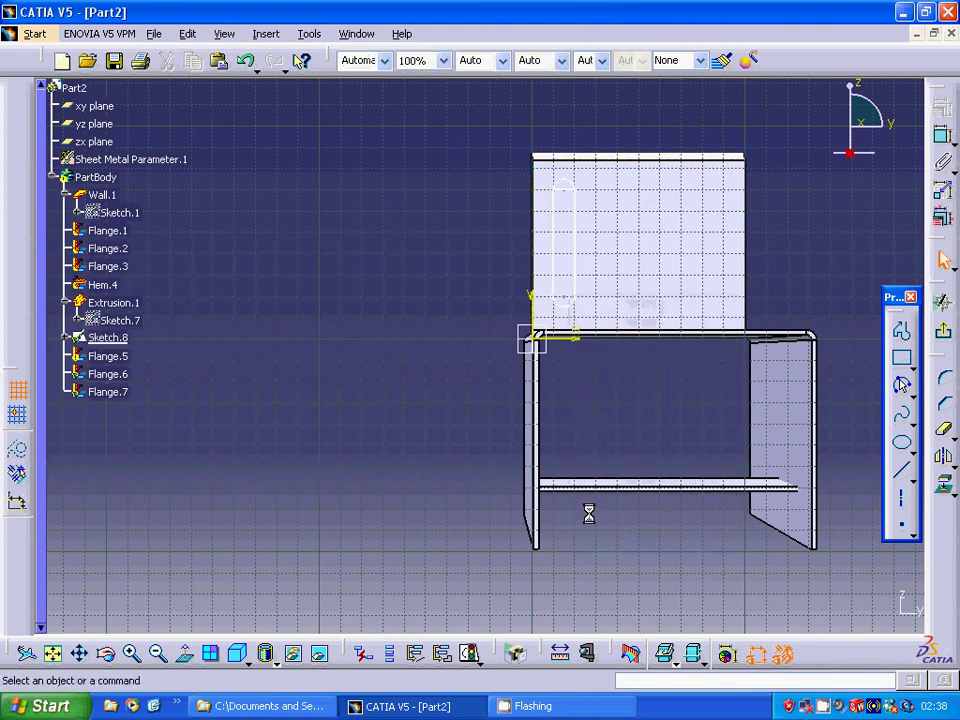
right_click(557, 190)
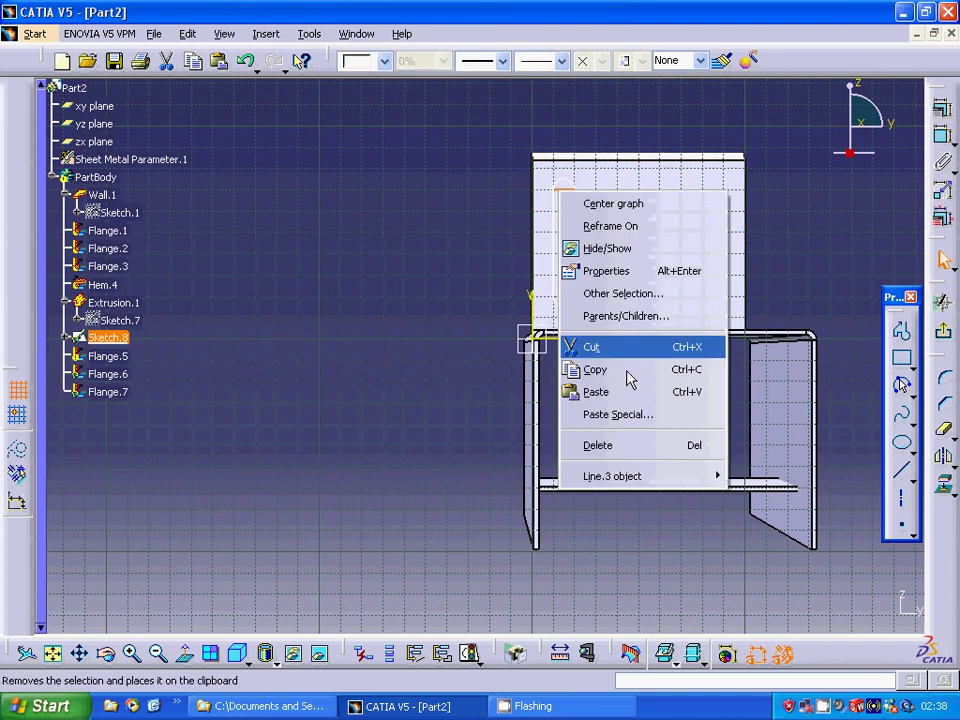
click(628, 446)
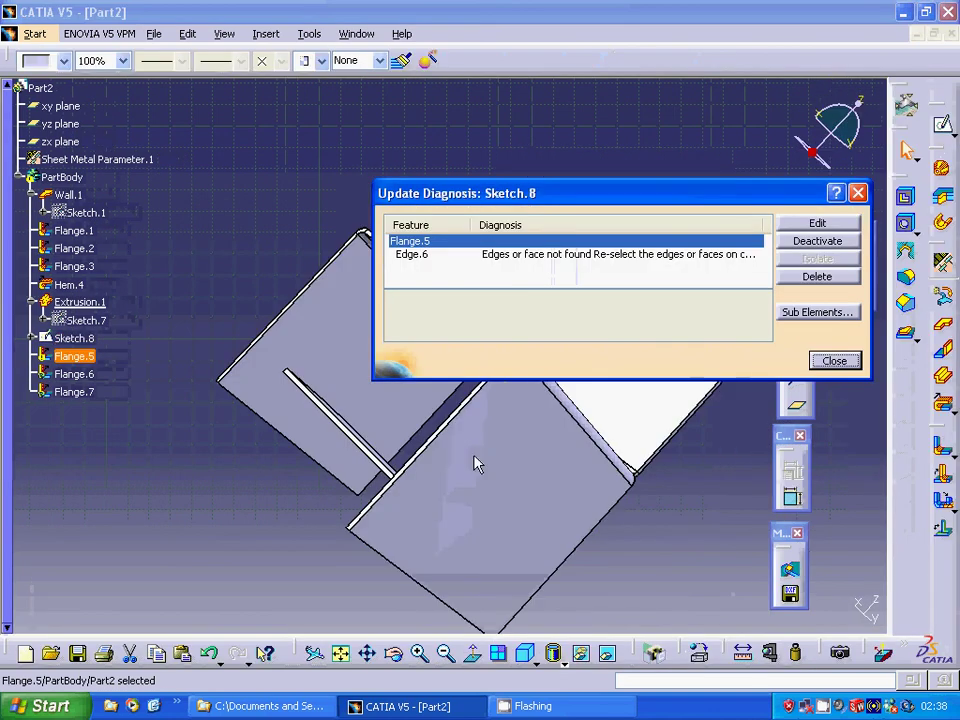
click(833, 362)
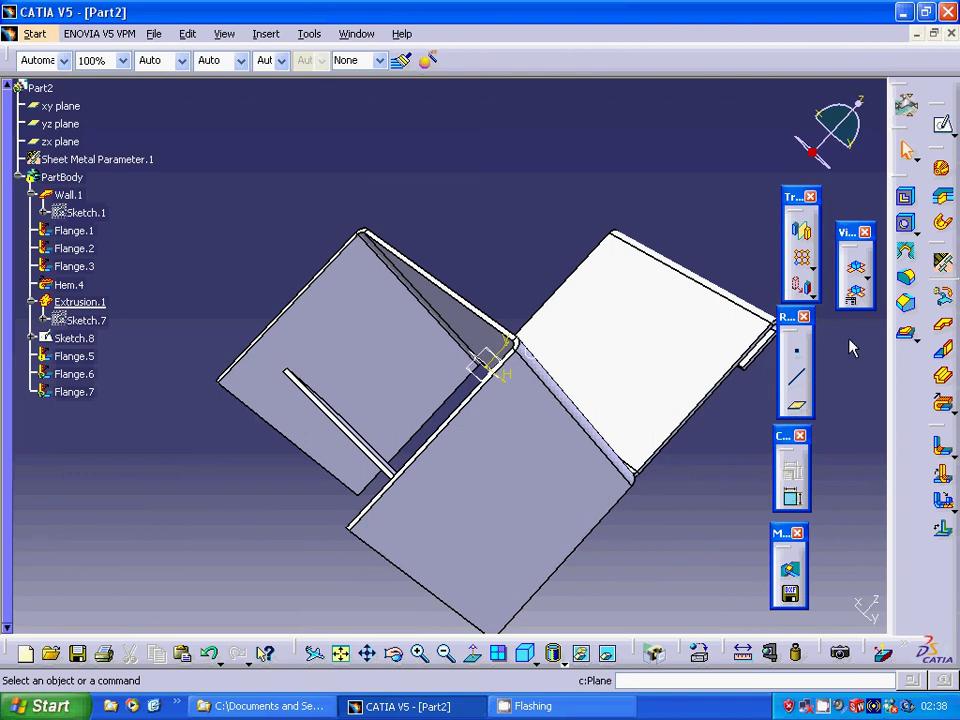
- Try to create a 4 mm high, 90° flanged cutout from the slot sketch with its radius option turned off
click(912, 338)
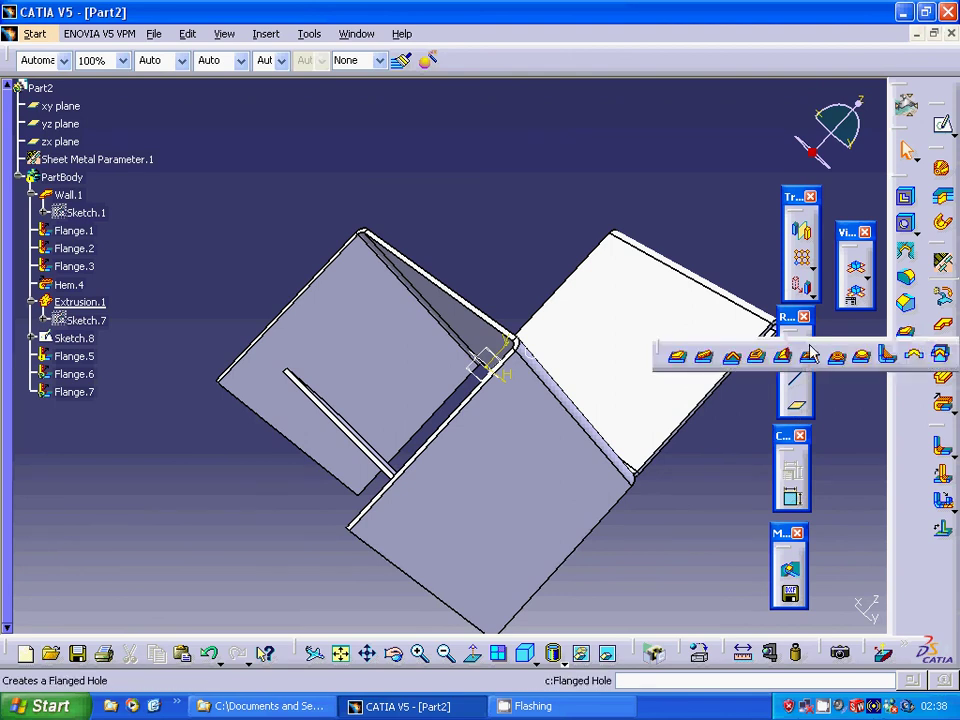
click(756, 357)
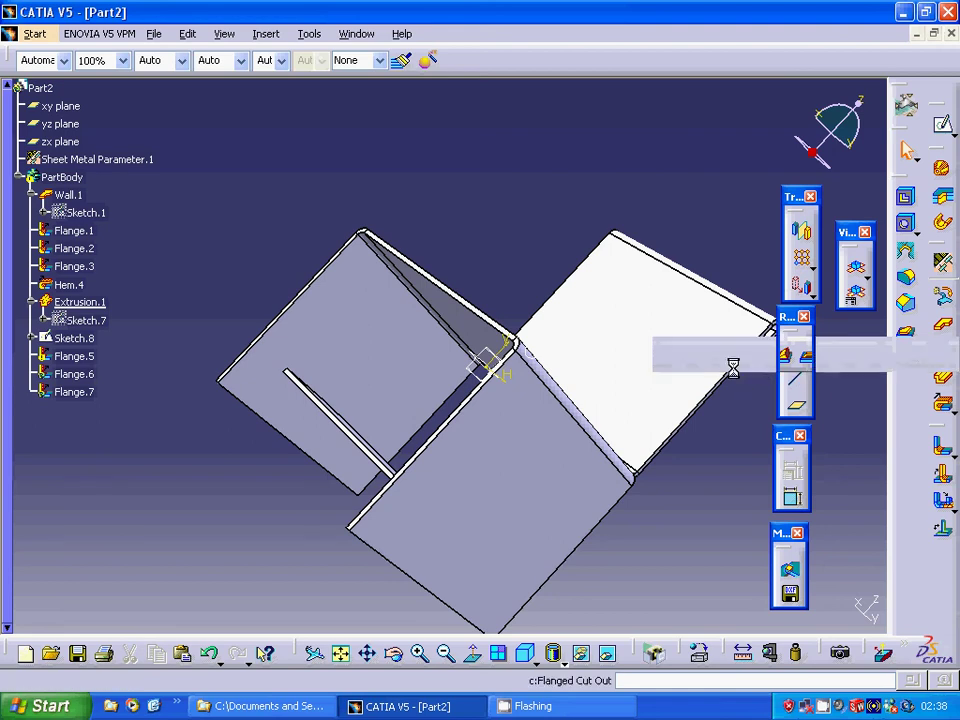
drag(737, 212, 797, 220)
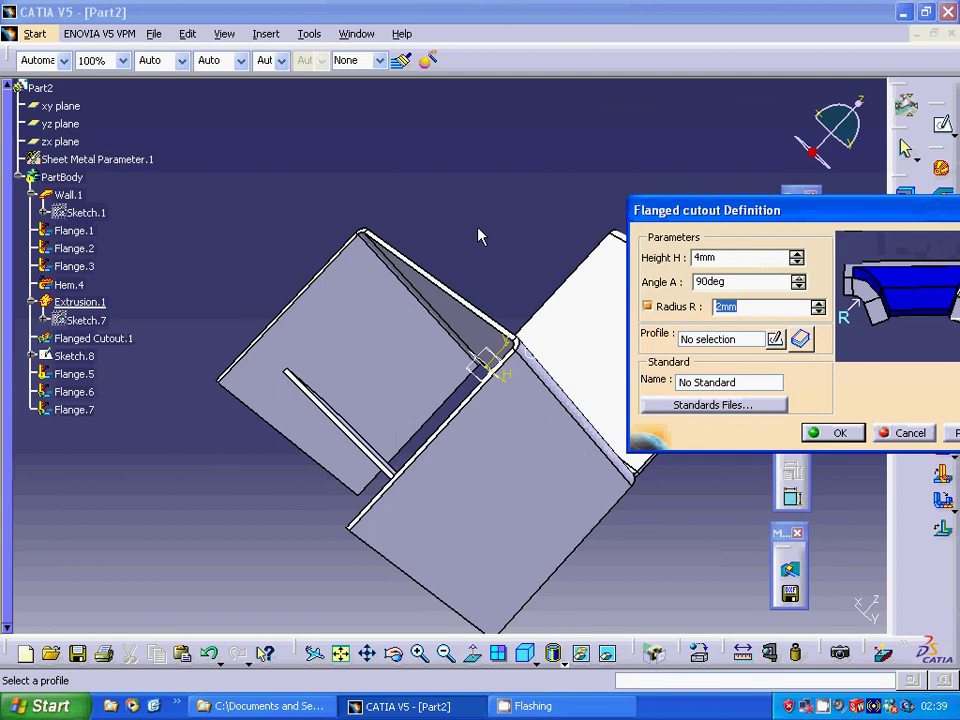
click(647, 307)
click(718, 261)
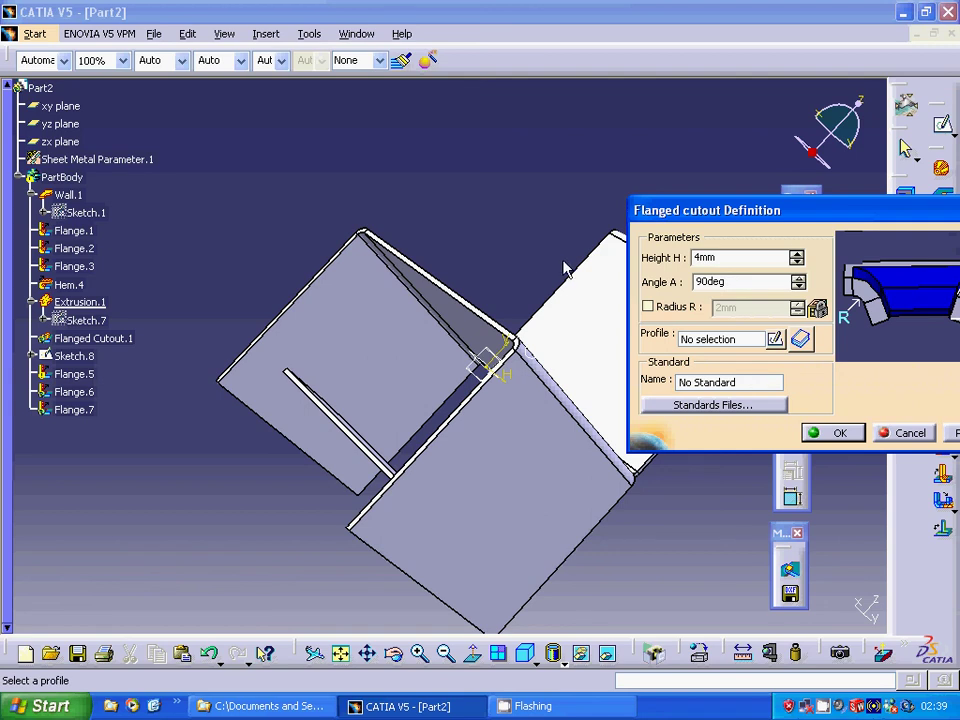
click(716, 340)
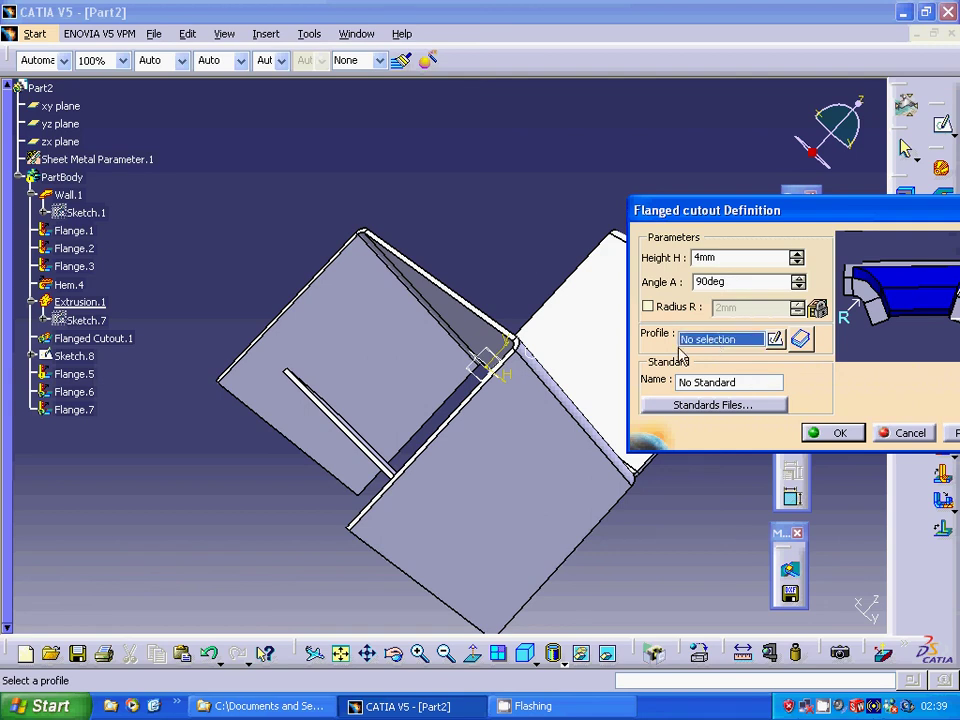
click(590, 320)
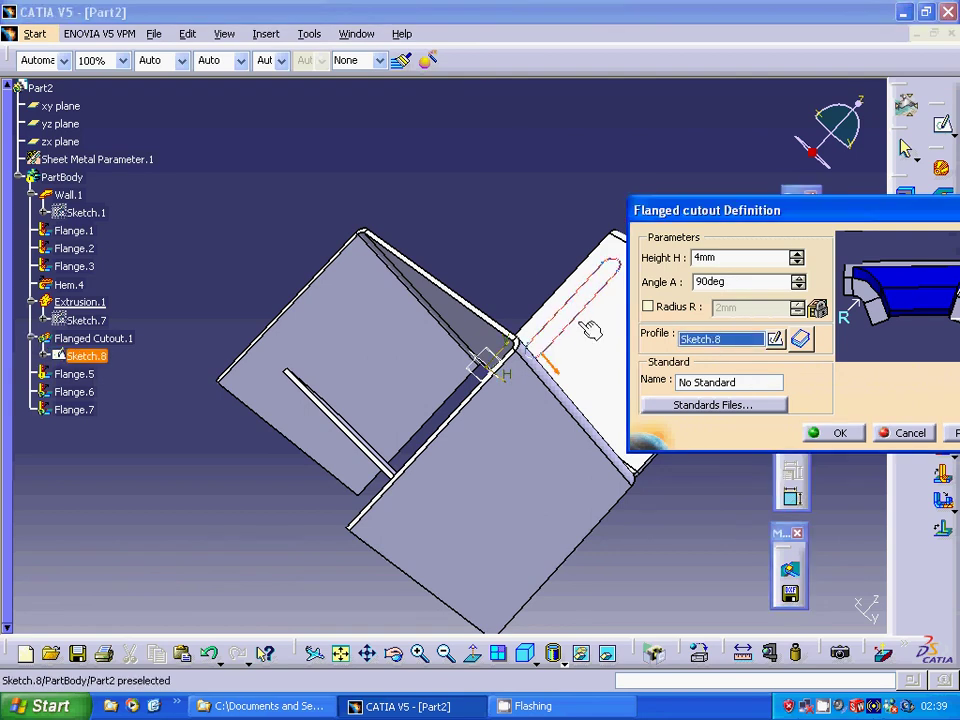
click(840, 432)
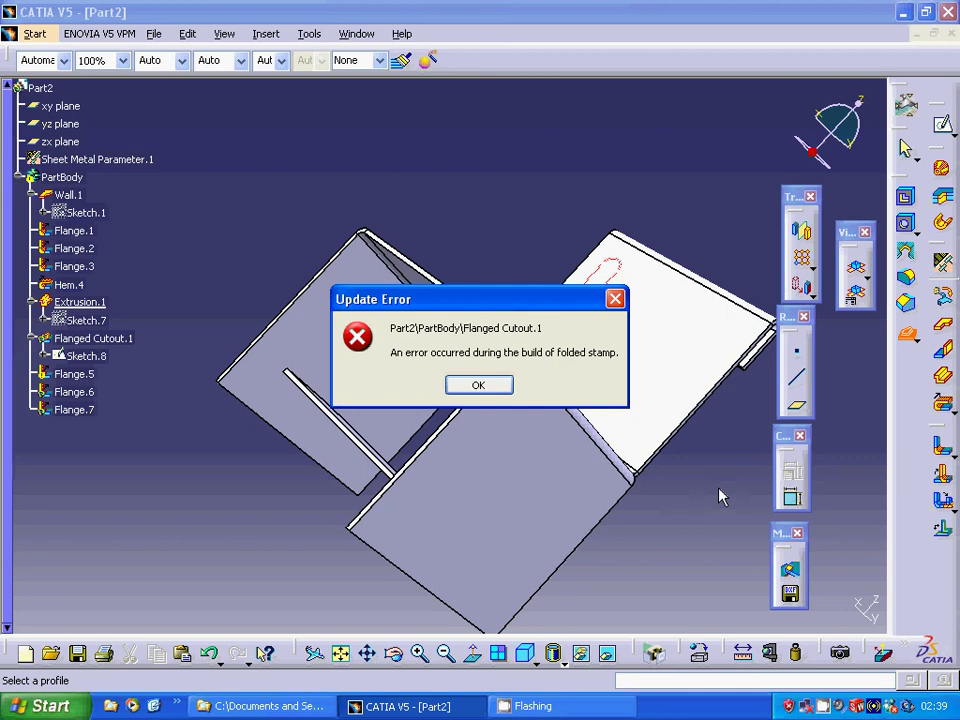
click(478, 384)
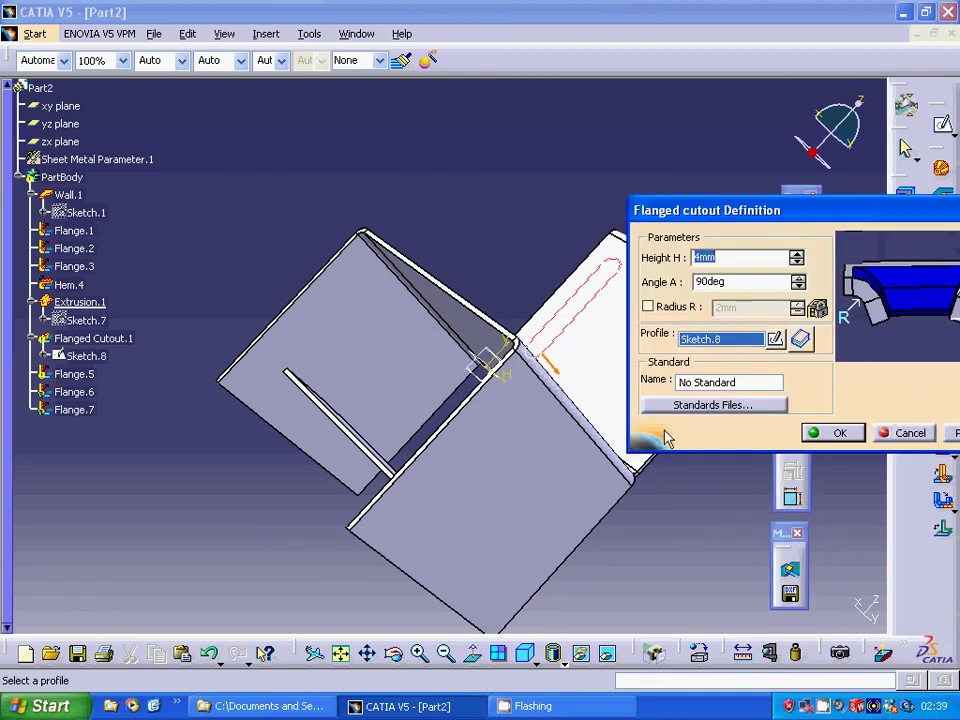
click(907, 434)
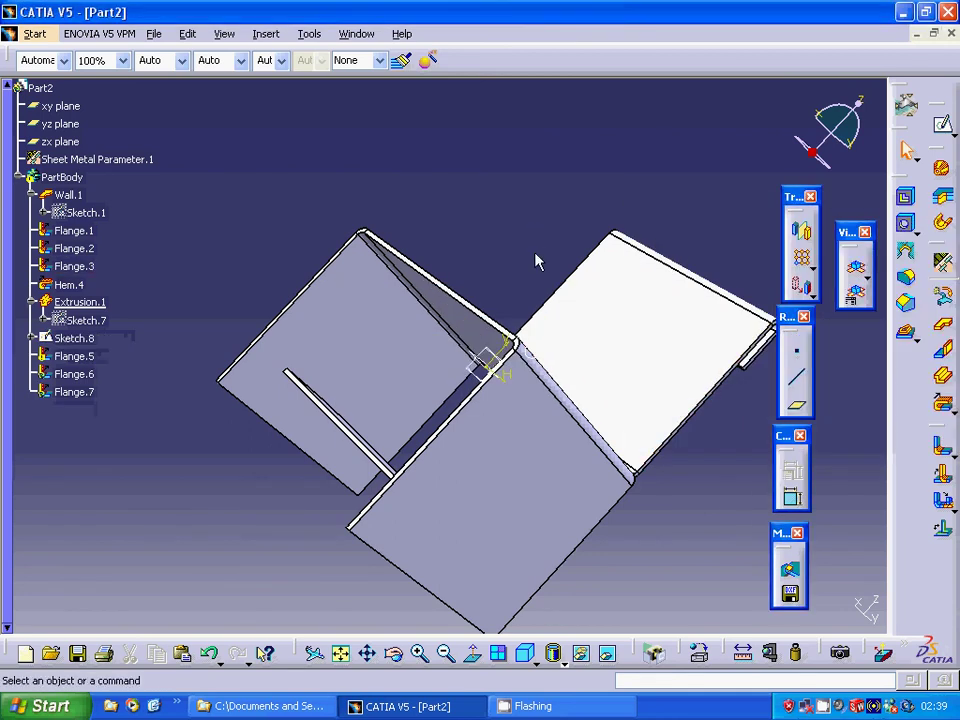
- Try to revalidate the definition of Flange.5 with its existing single-edge spine, 80 mm length and 90° angle
middle_drag(529, 237, 450, 352)
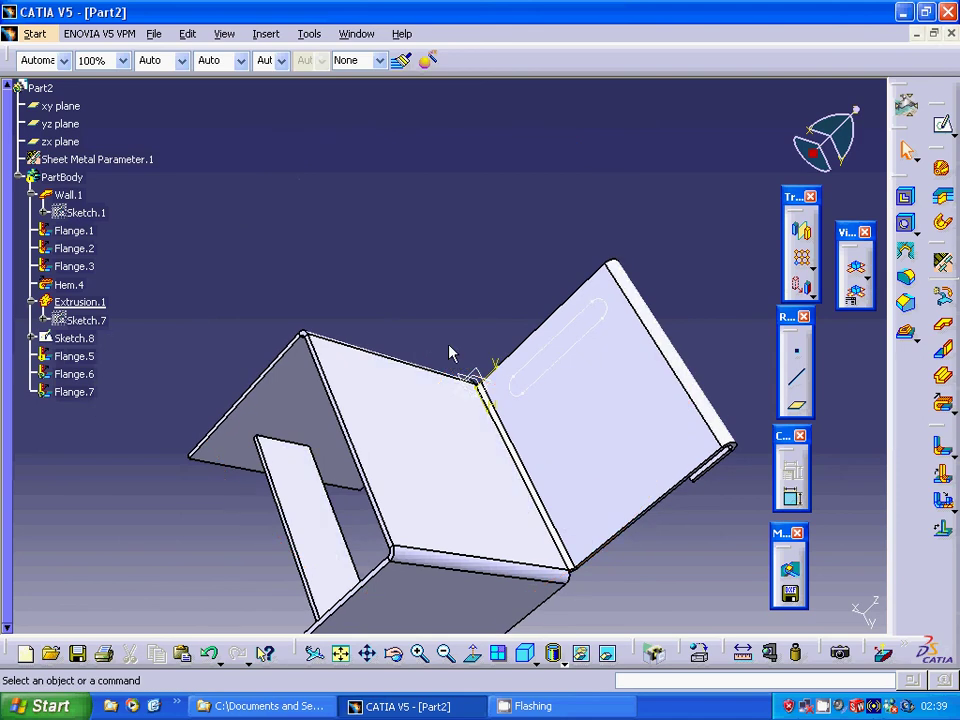
right_click(84, 362)
mouse_move(225, 705)
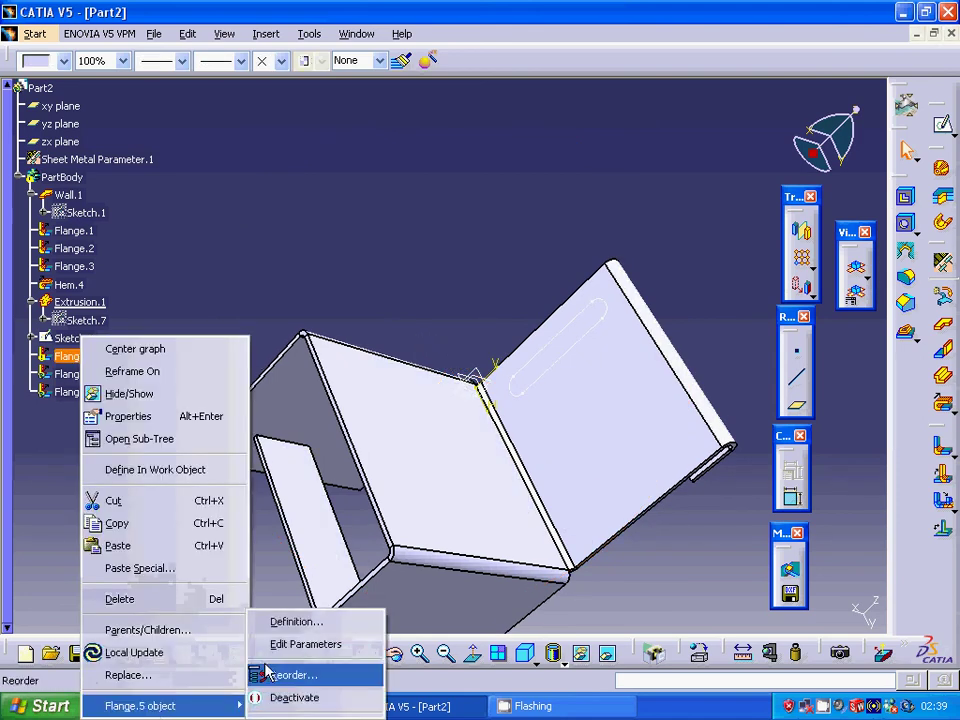
click(279, 622)
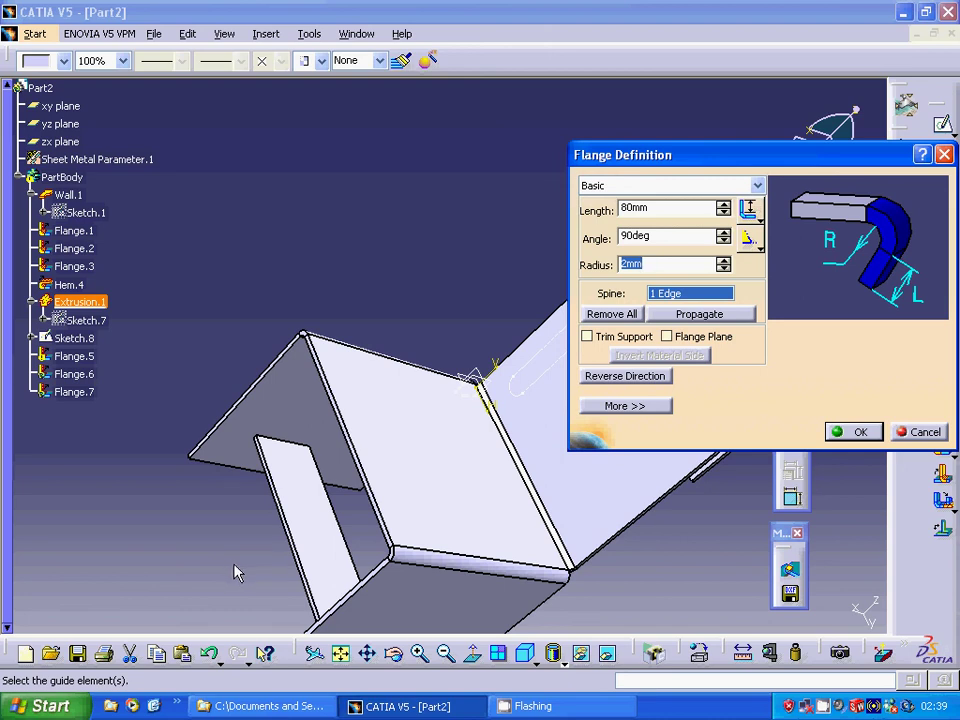
click(858, 431)
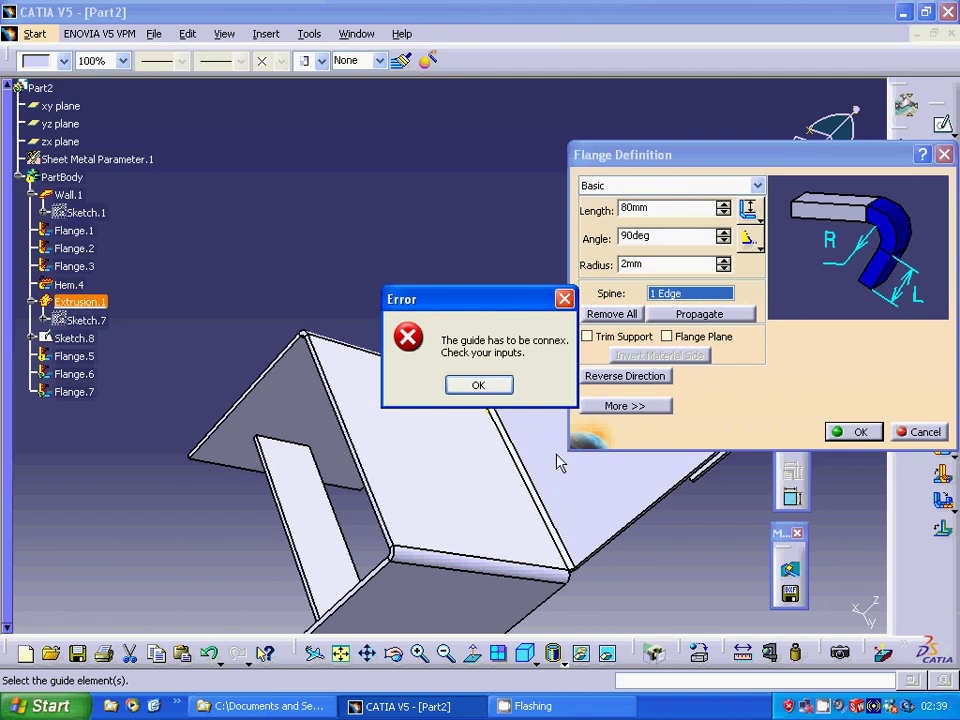
click(477, 386)
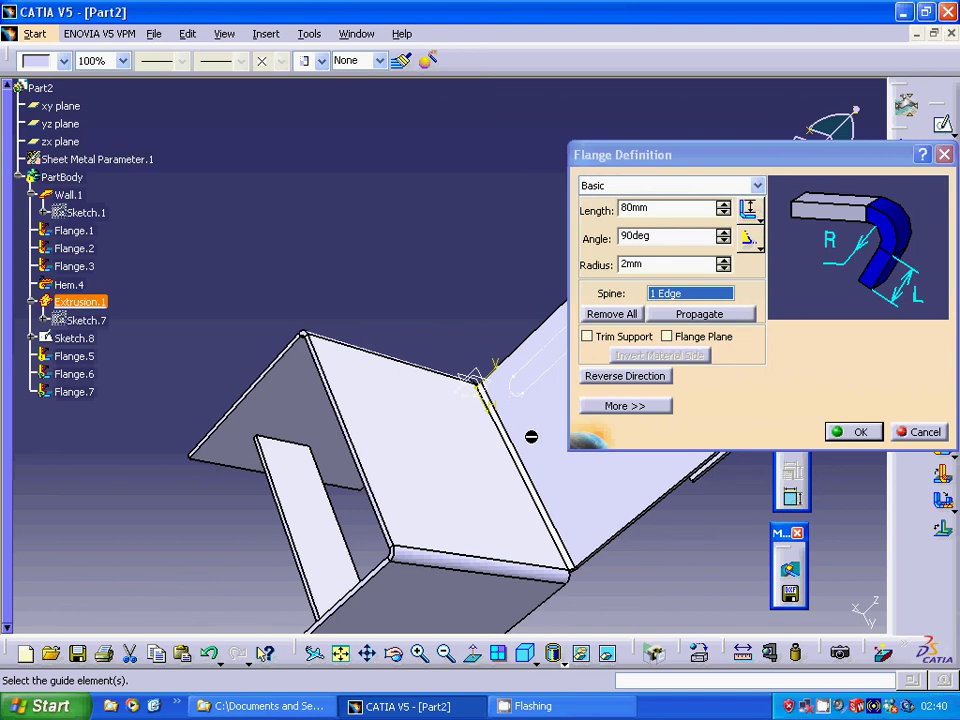
click(920, 432)
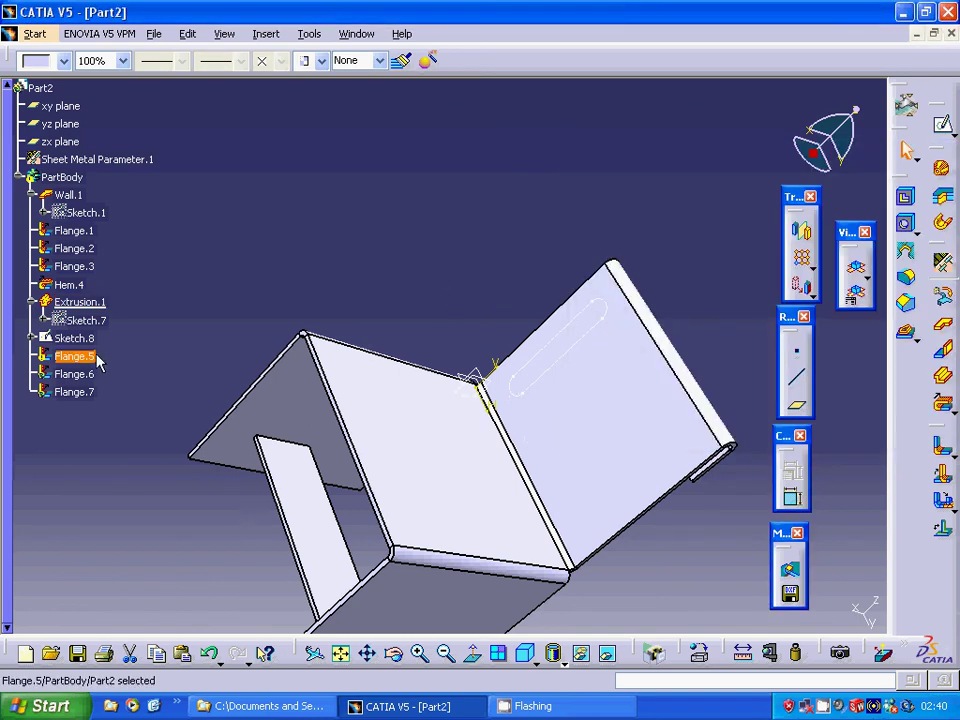
- Delete the broken flange Flange.5 from the part body
right_click(90, 355)
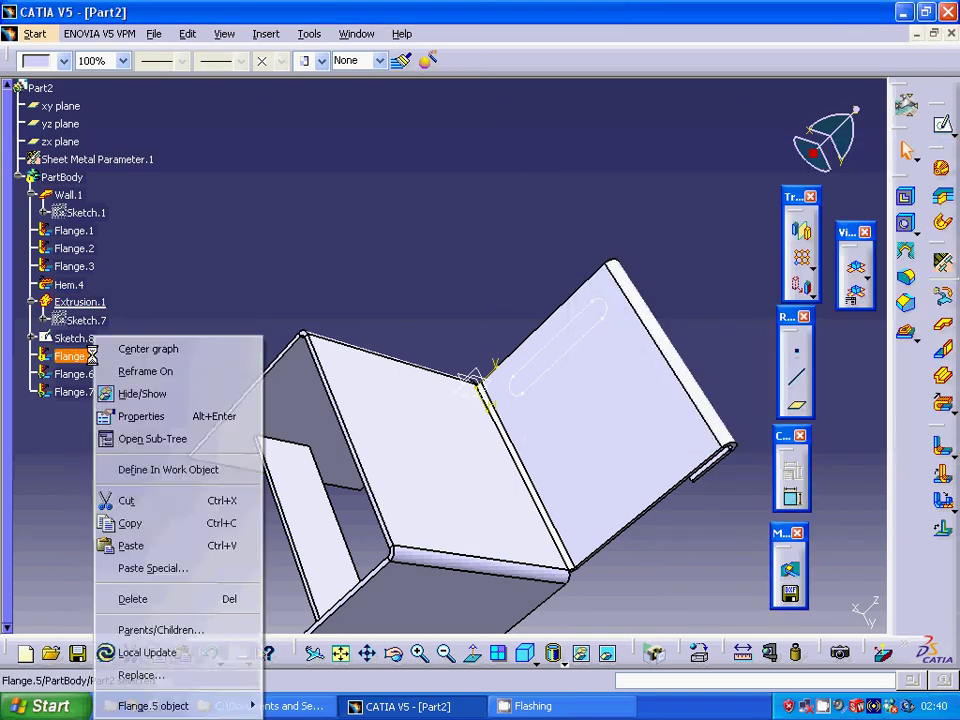
click(150, 600)
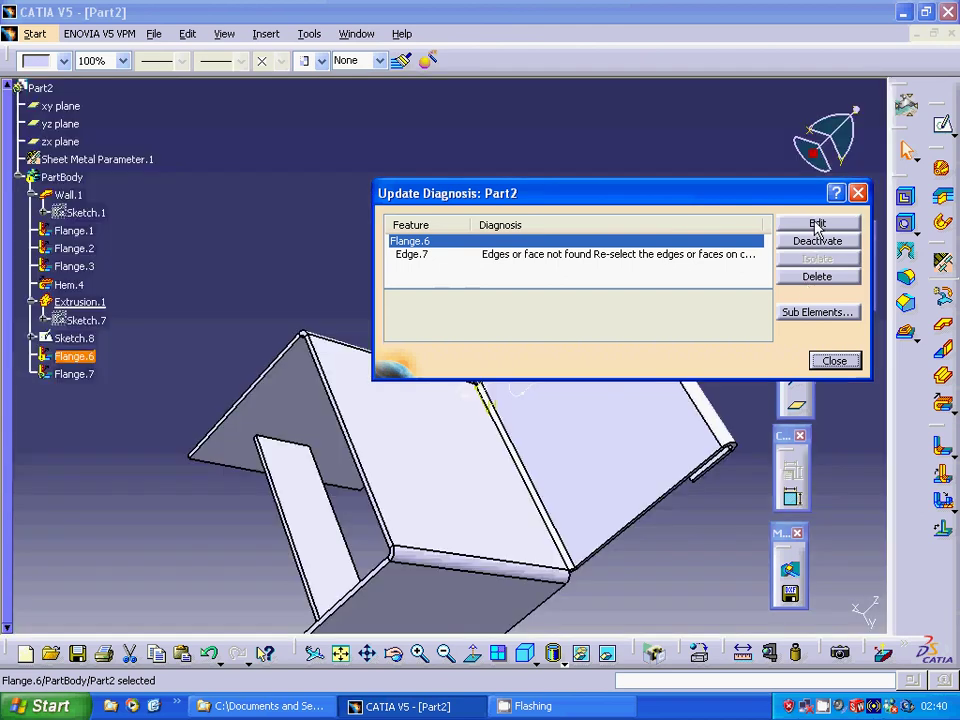
- Try to revalidate the definition of Flange.6 from the update diagnosis with its existing single-edge spine
click(816, 225)
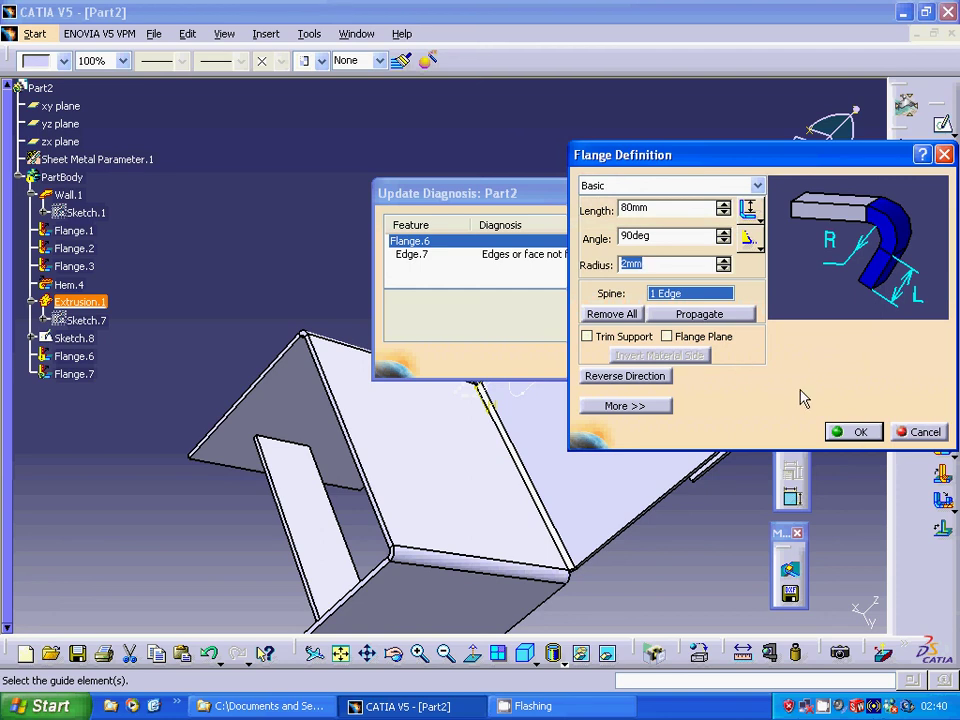
click(858, 432)
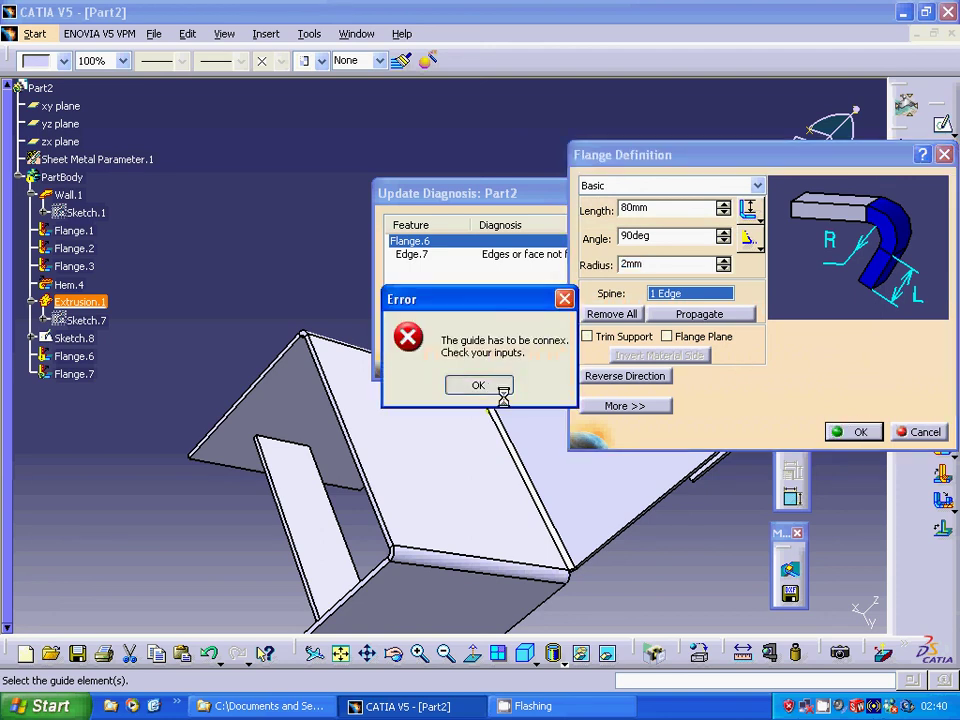
click(499, 388)
click(921, 432)
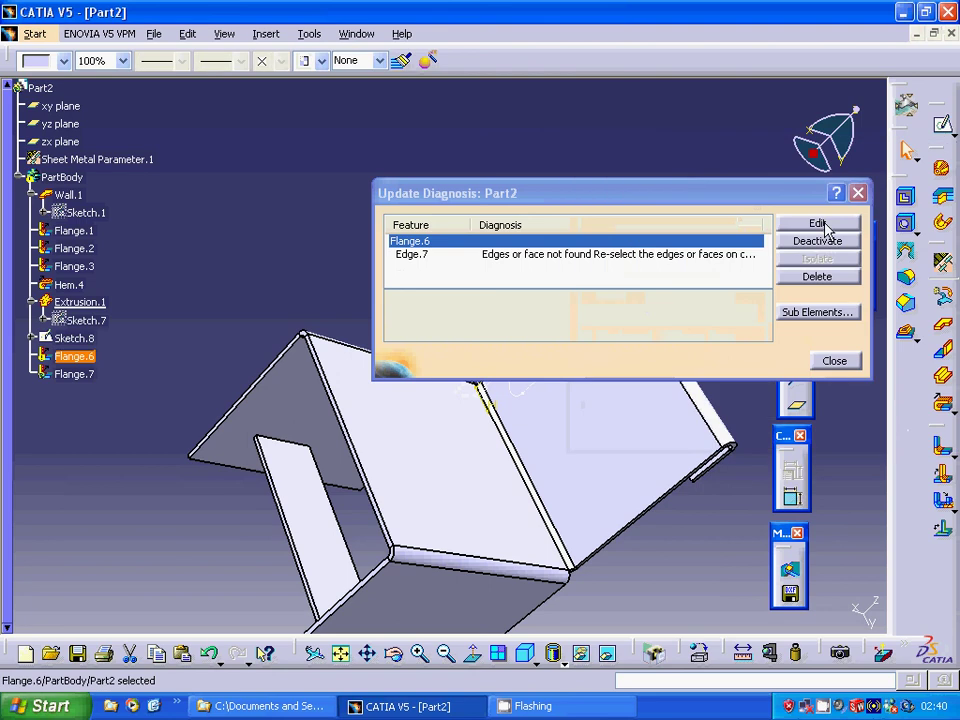
- Delete the remaining broken flanges, Flange.6 and Flange.7, through the update diagnosis
click(813, 277)
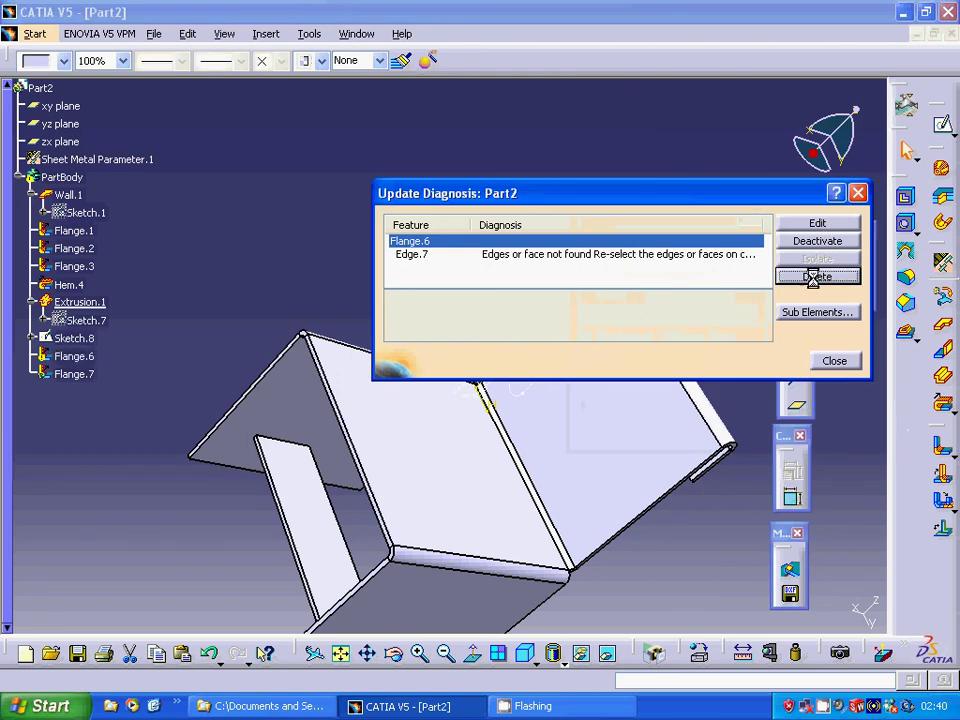
click(817, 279)
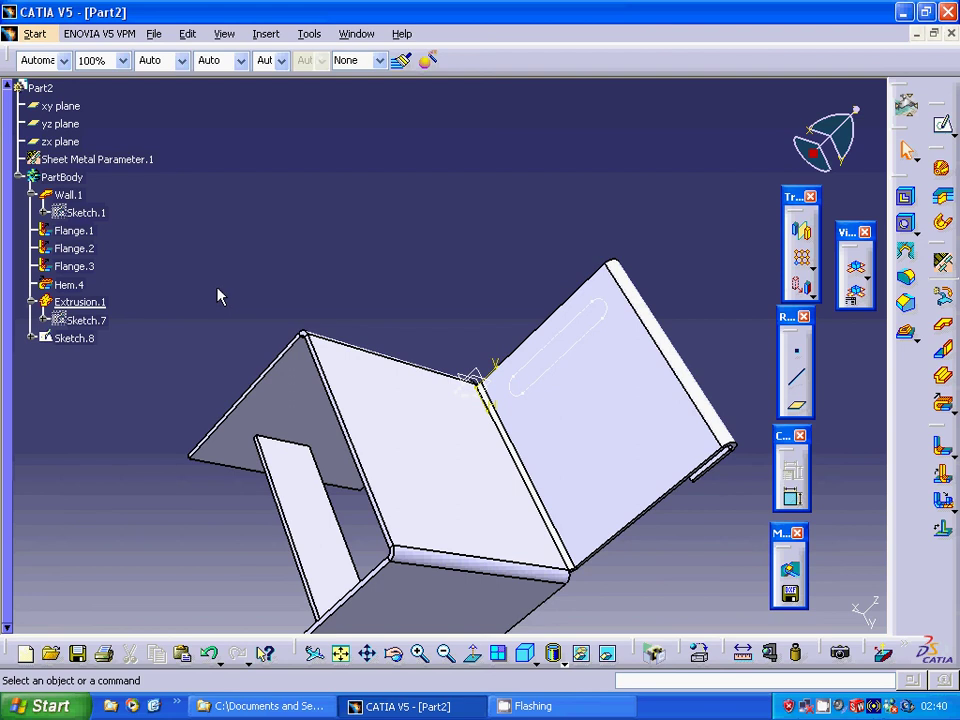
- Create a flanged cutout from the slot sketch on the back flange with 4 mm height, 90° angle and 2 mm radius
click(82, 339)
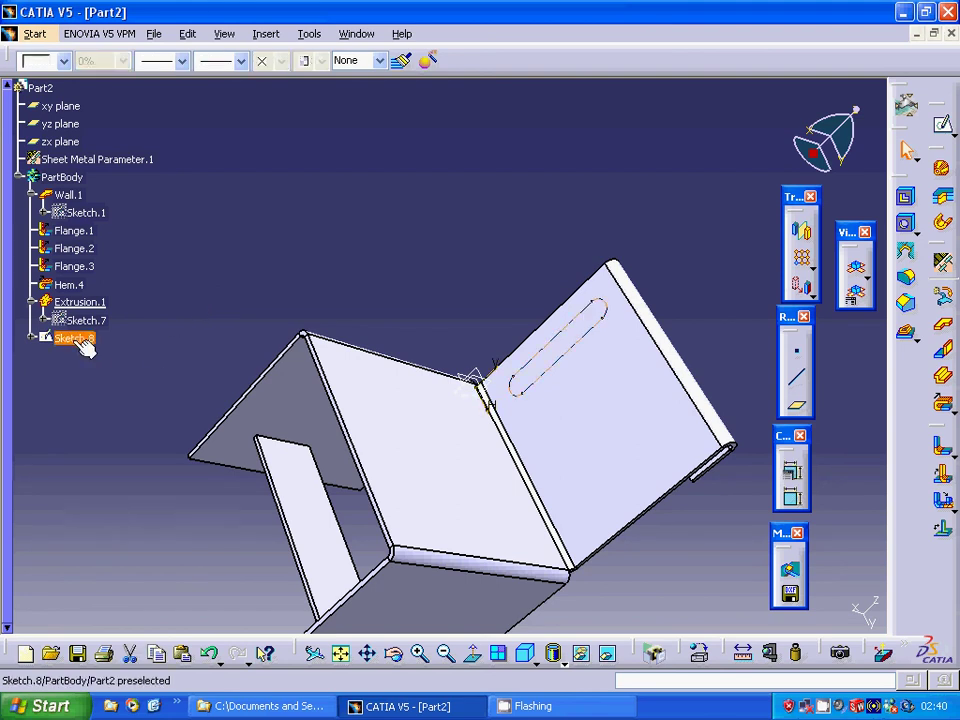
click(905, 332)
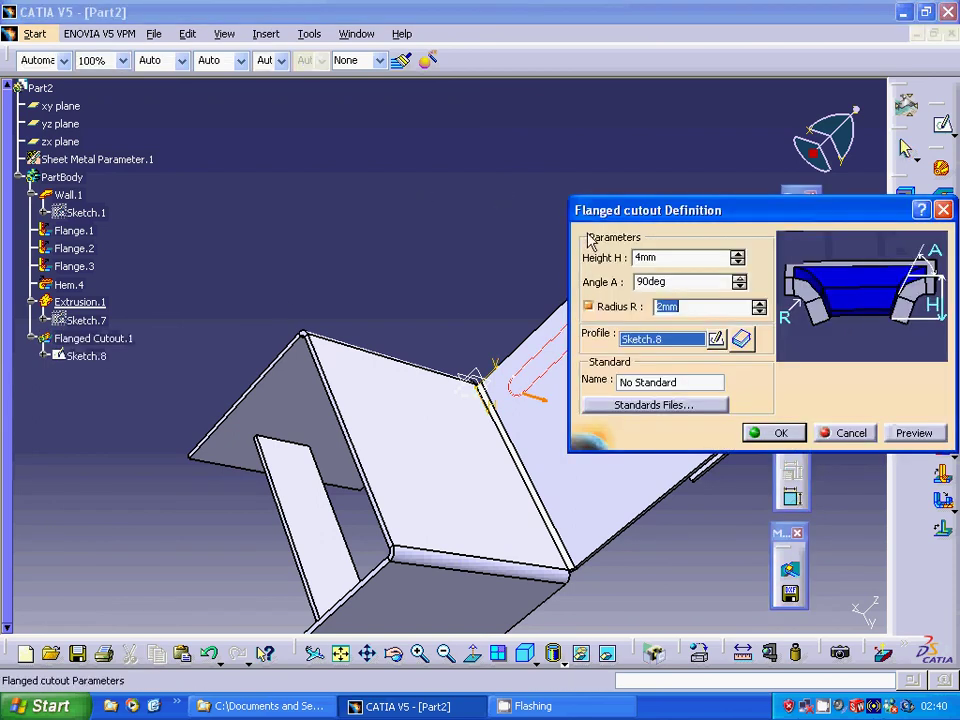
click(914, 434)
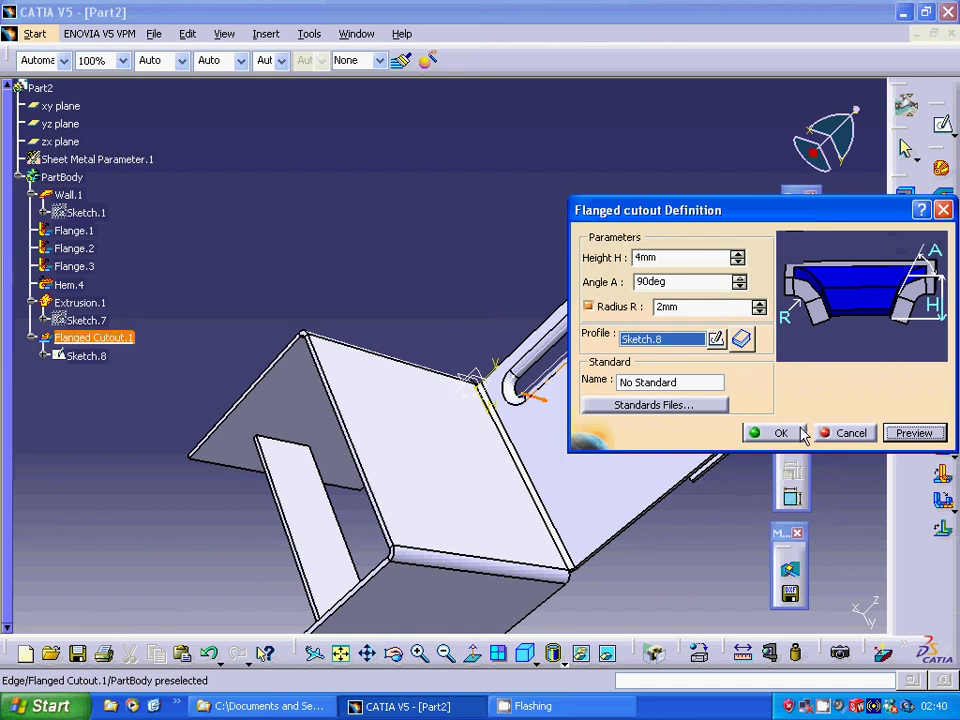
click(770, 433)
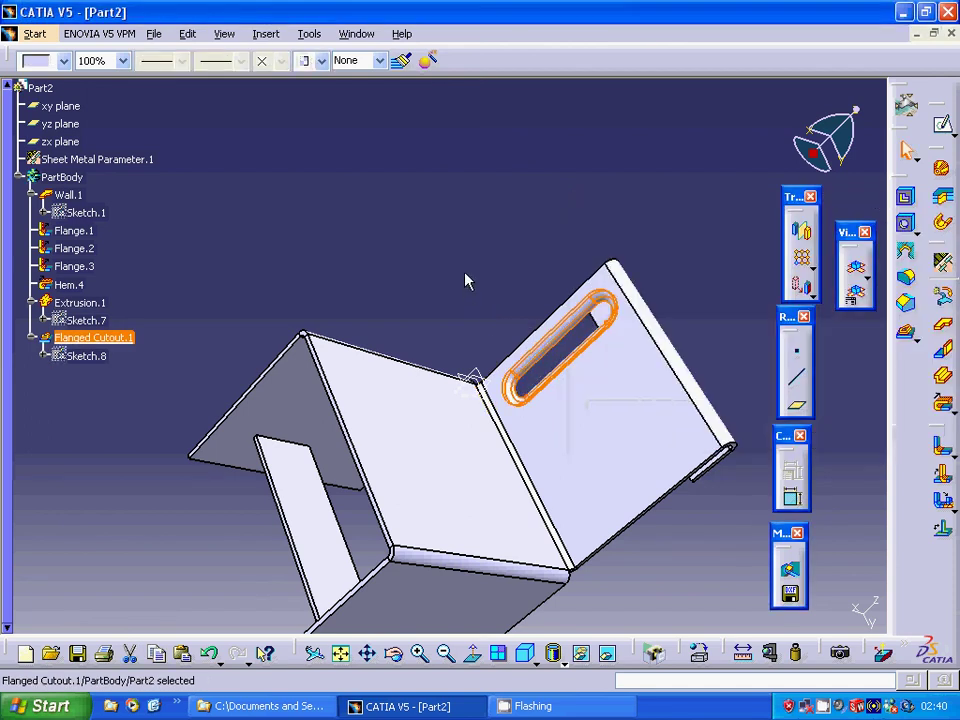
click(466, 279)
- Try to reduce the height of the back flange's flanged cutout to 2 mm and preview it
middle_drag(473, 212, 365, 215)
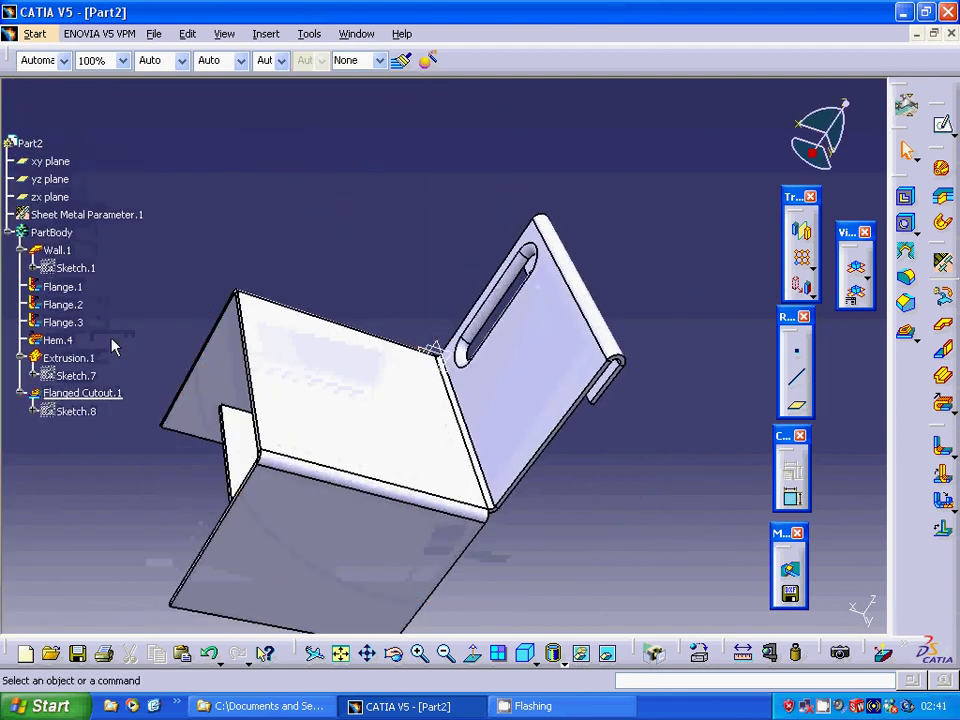
right_click(100, 395)
mouse_move(167, 380)
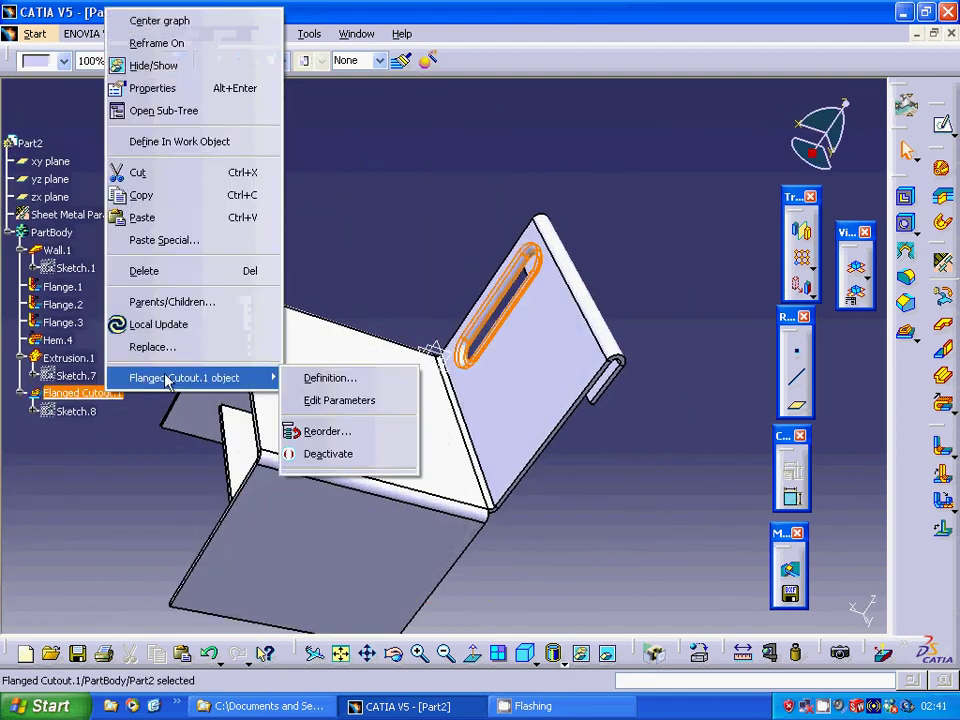
click(305, 381)
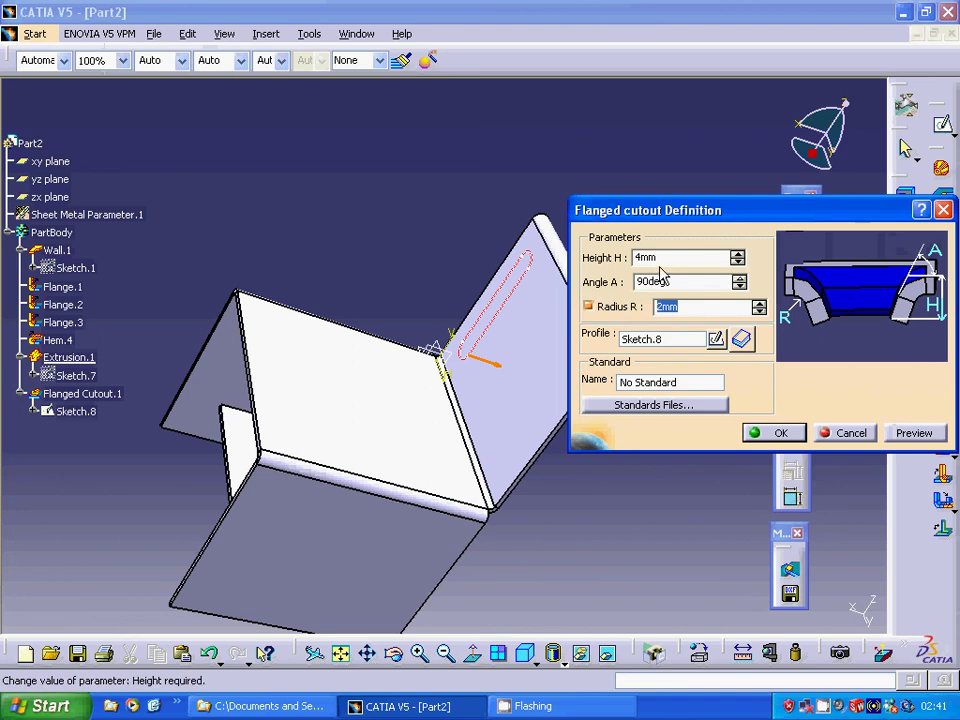
drag(664, 259, 598, 255)
text(2)
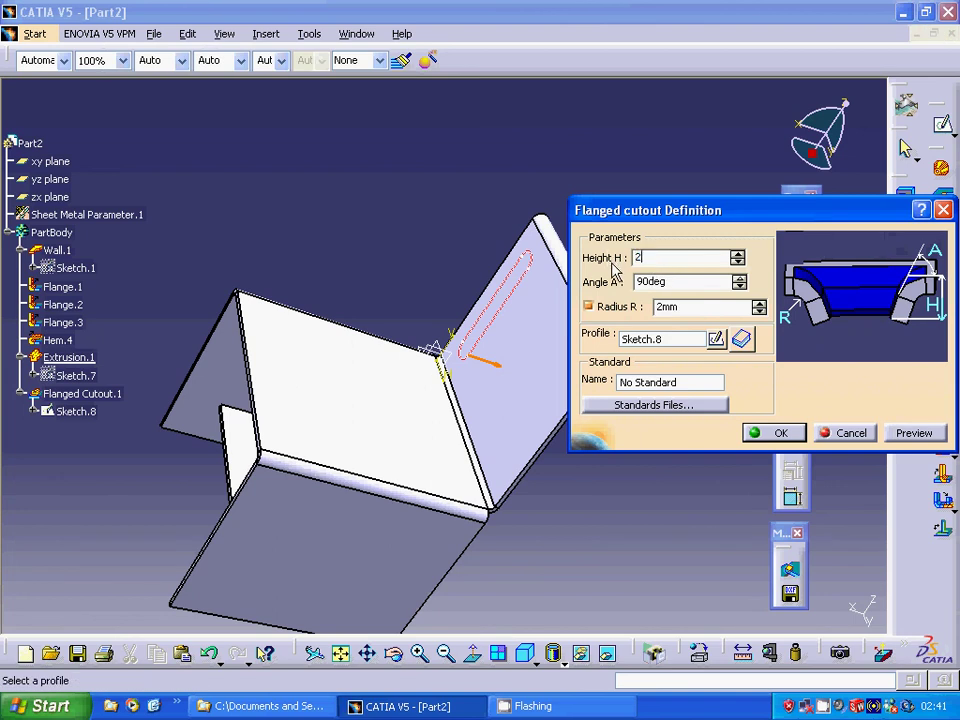
click(910, 433)
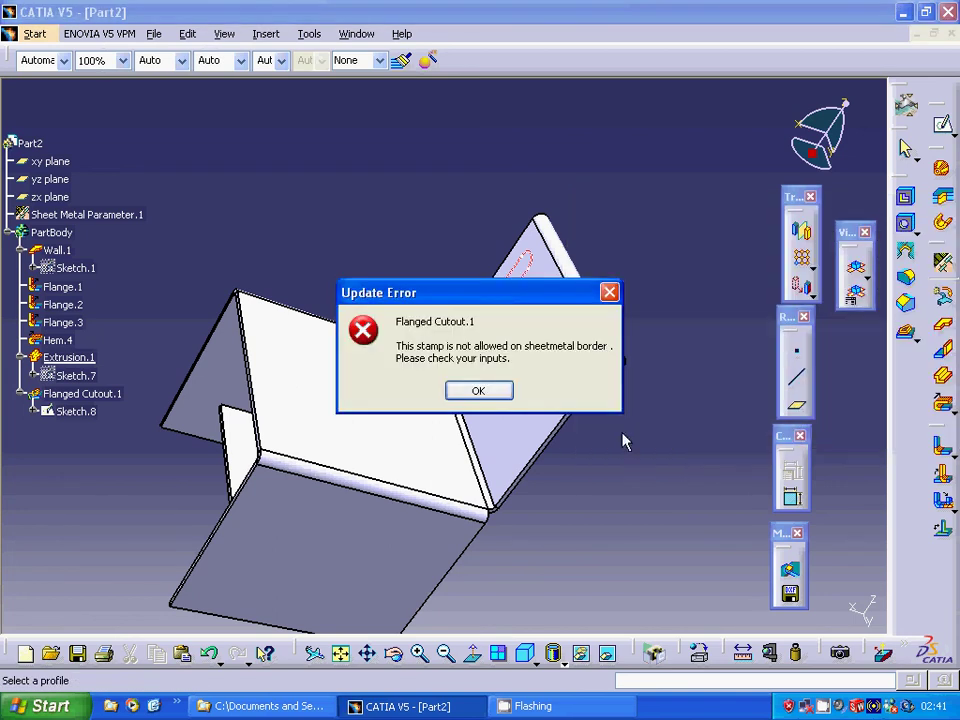
click(506, 390)
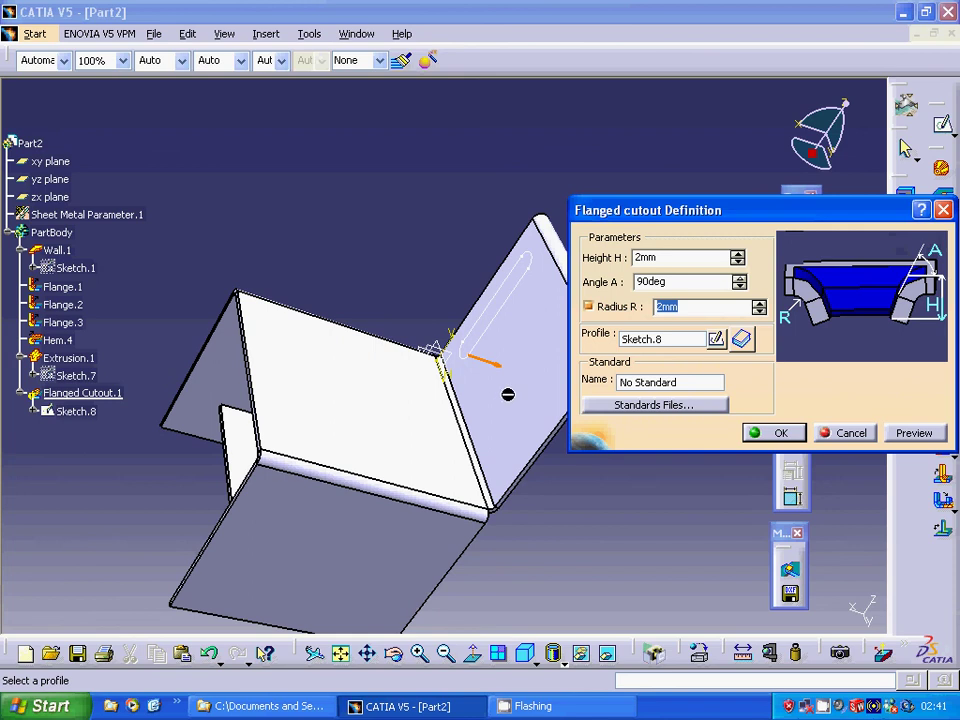
- Set the back flange's flanged cutout to 3 mm height and 1 mm radius, and apply the definition
drag(664, 257, 606, 250)
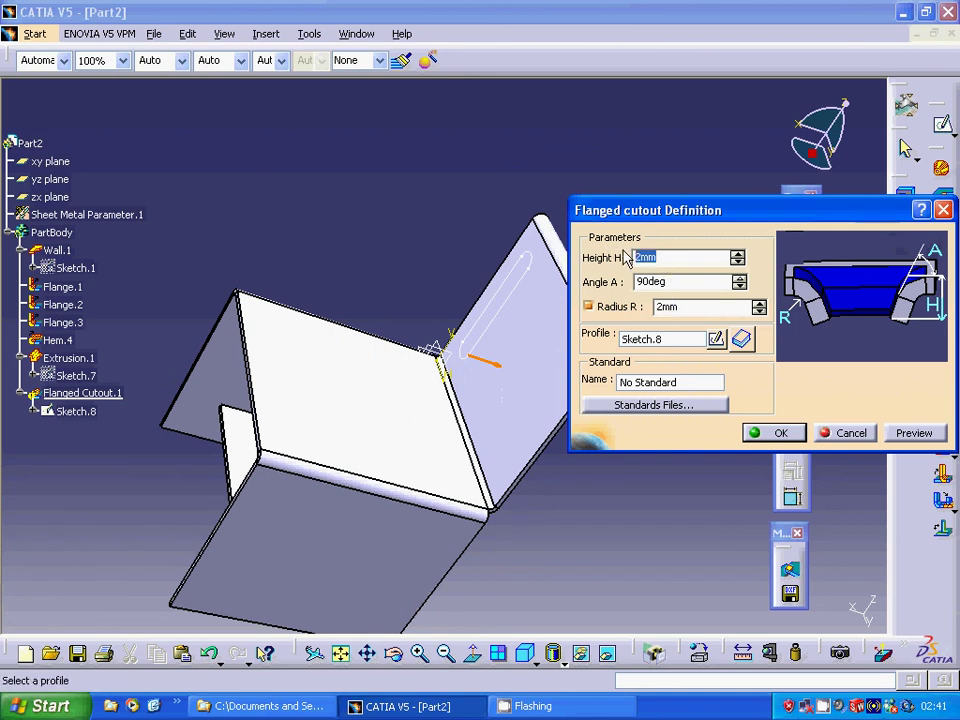
text(3)
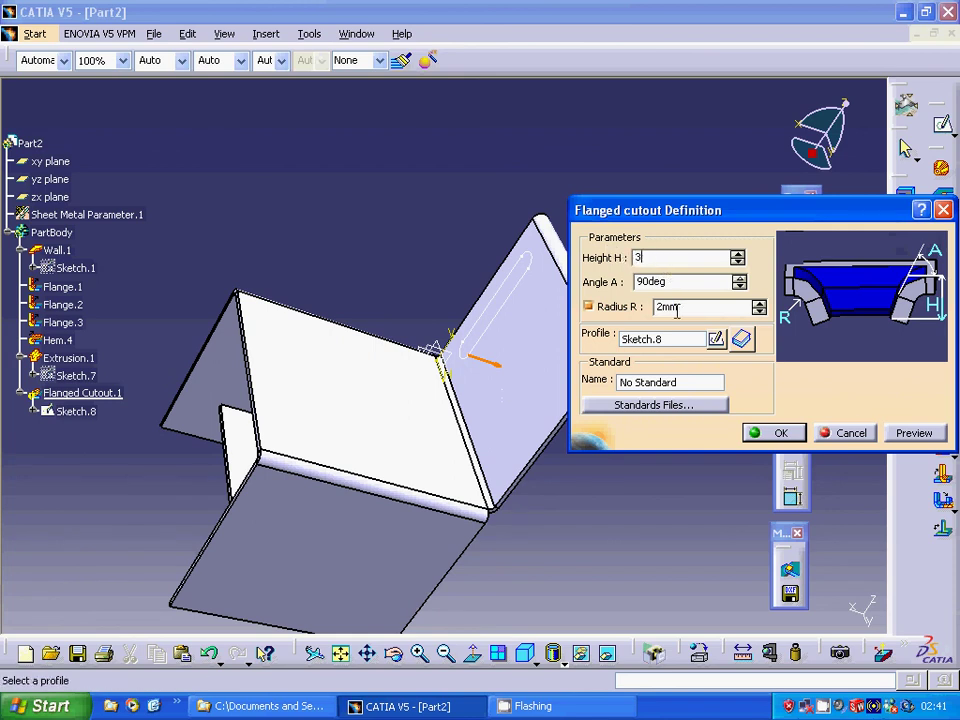
click(912, 433)
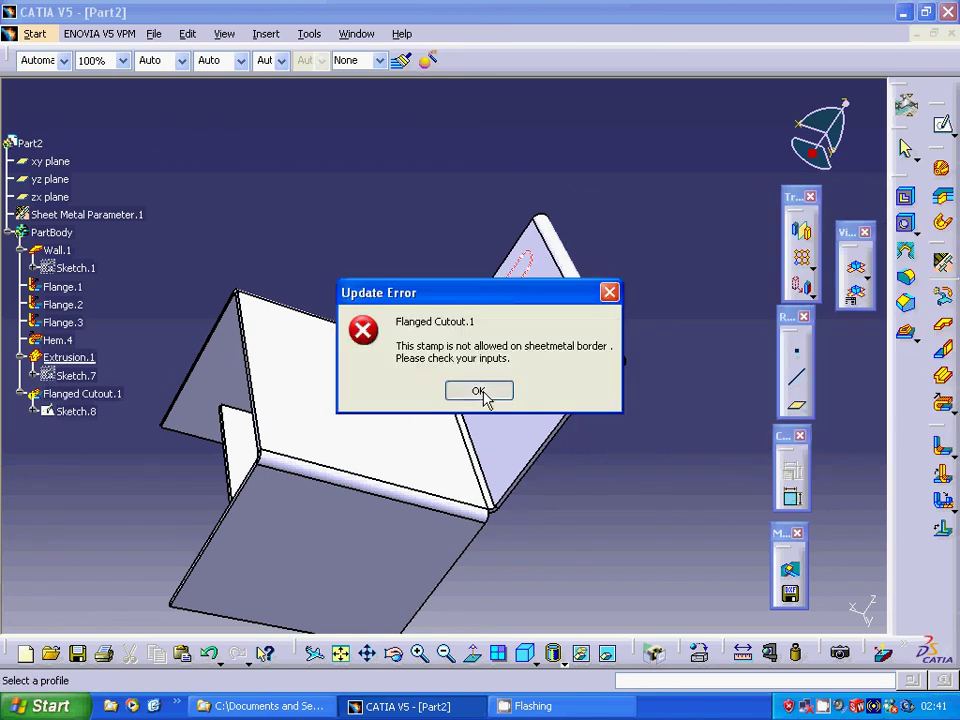
click(481, 391)
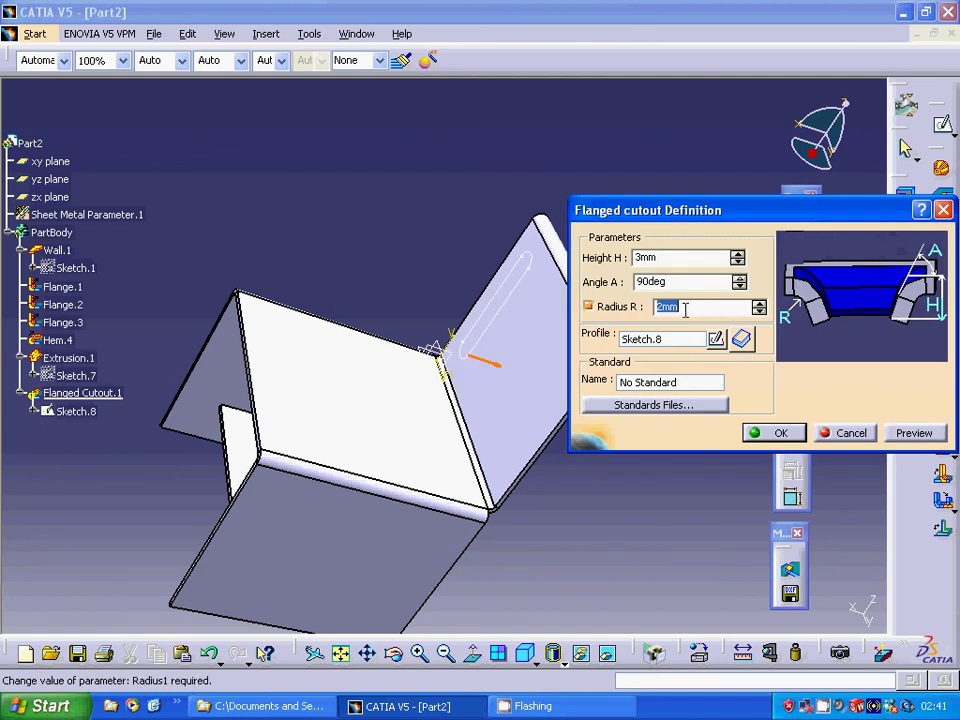
text(1)
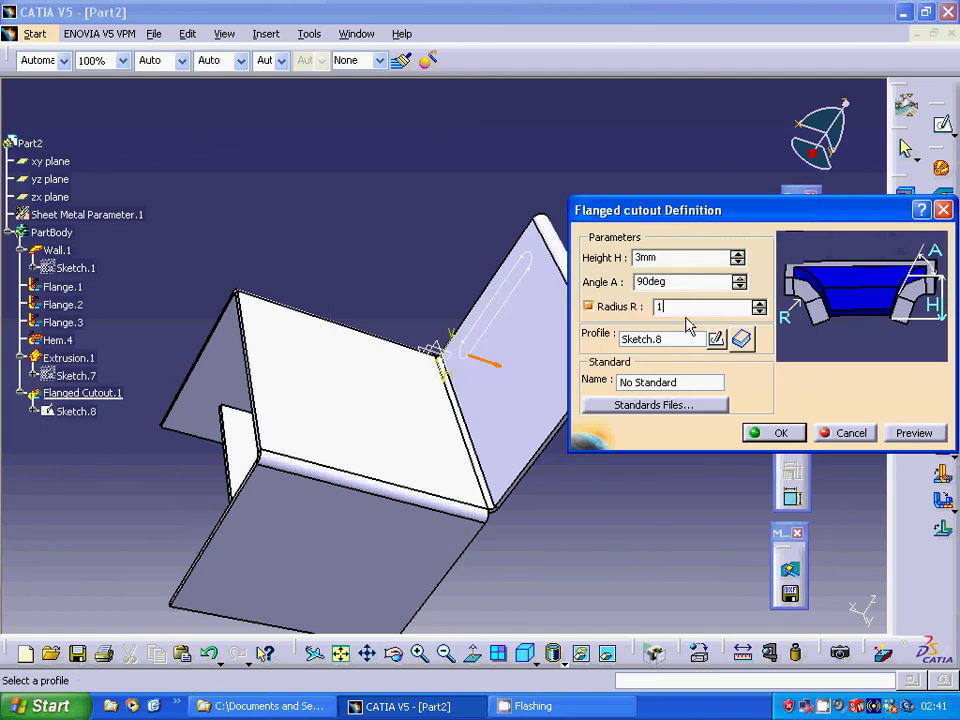
click(907, 433)
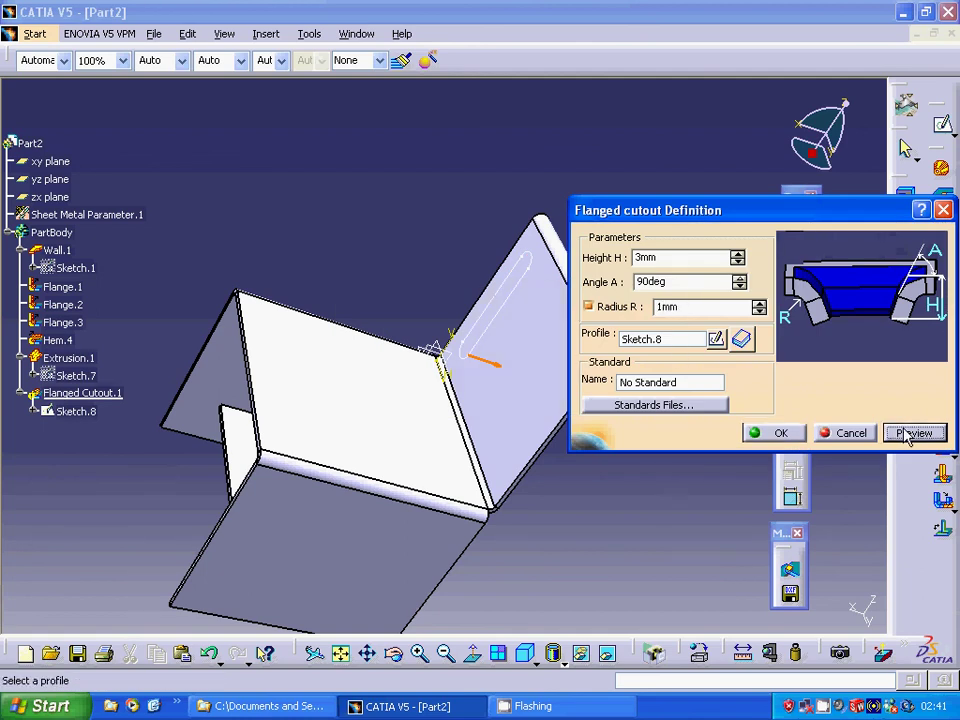
click(775, 433)
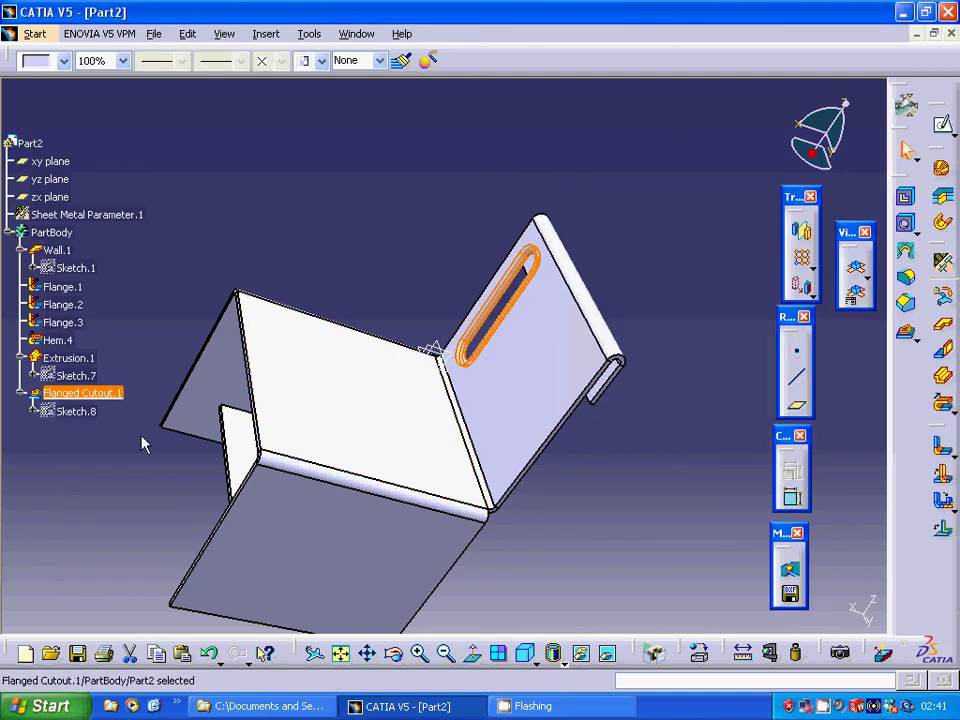
- Start a rectangular pattern of the flanged cutout along the hem's straight edge, with the direction reversed to run across the back flange
click(266, 34)
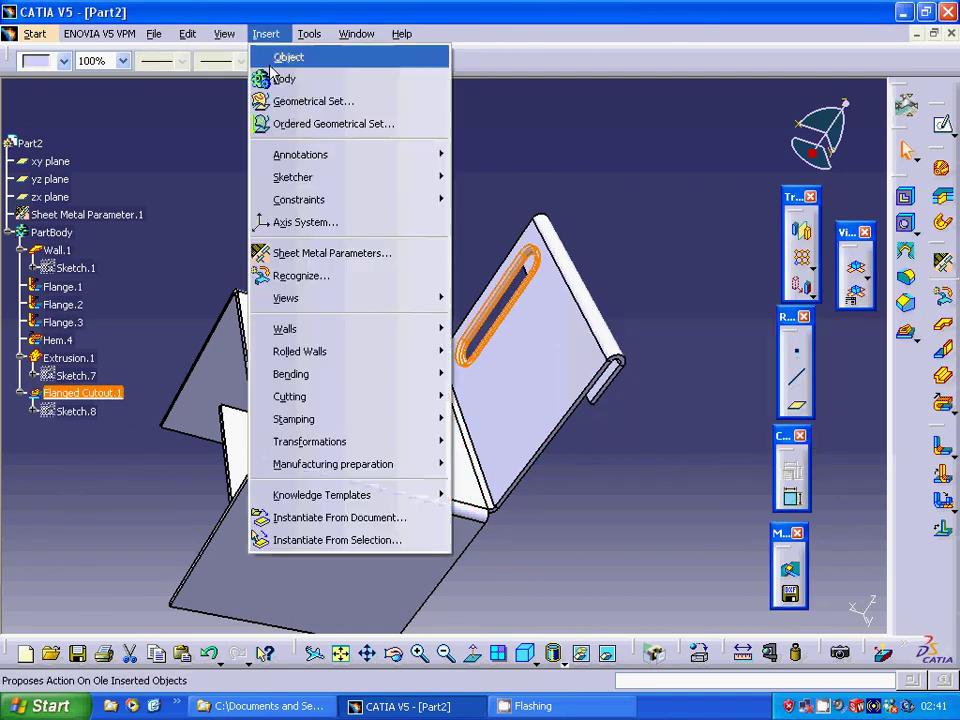
mouse_move(312, 446)
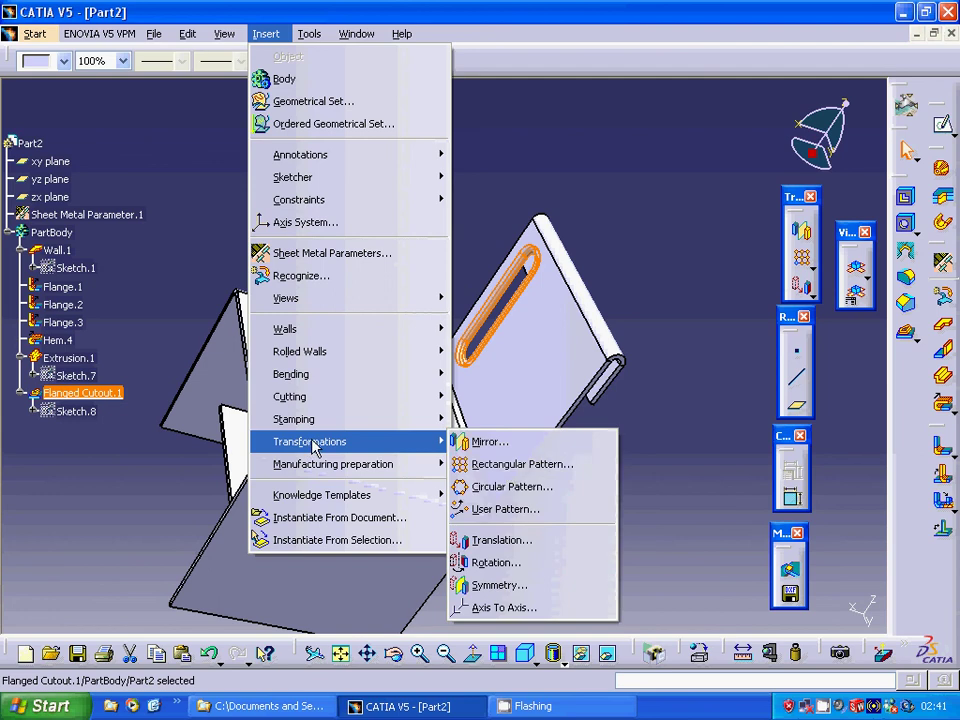
click(508, 463)
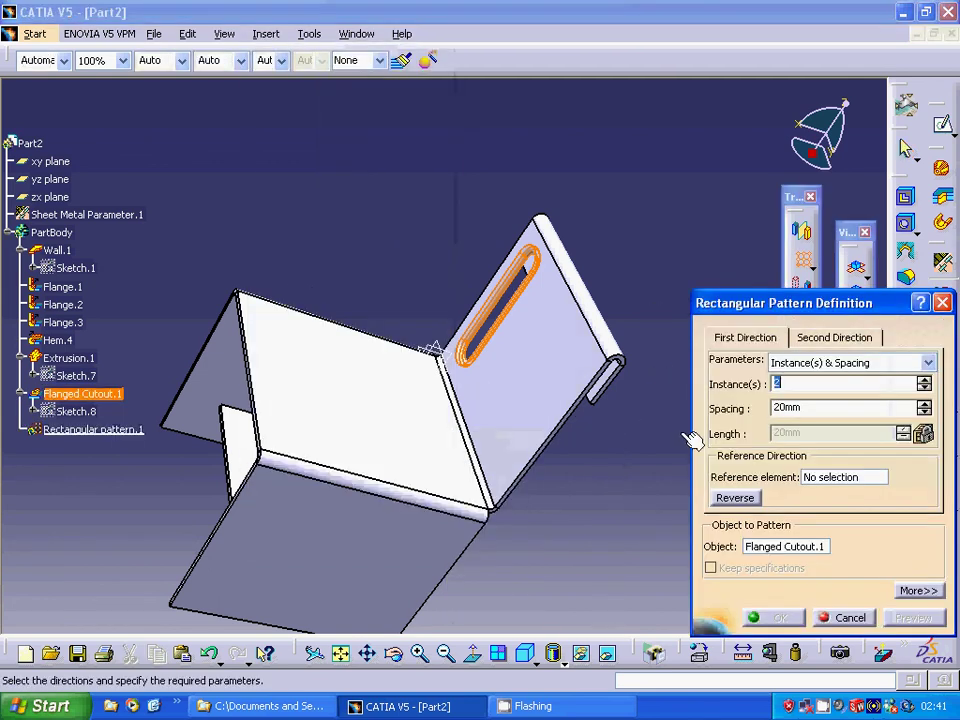
click(838, 479)
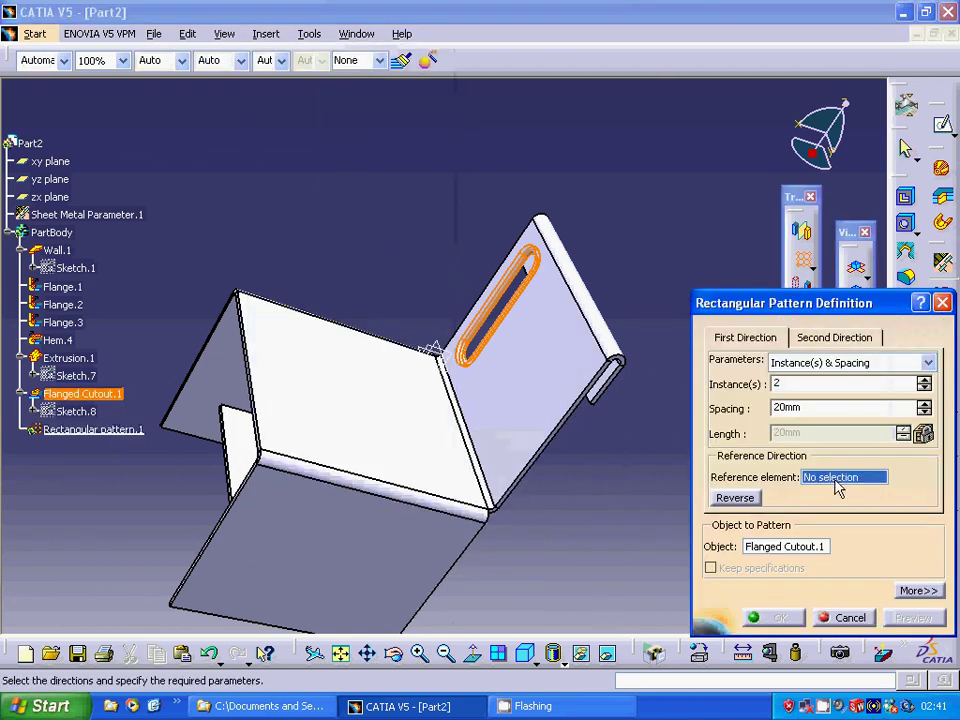
click(607, 347)
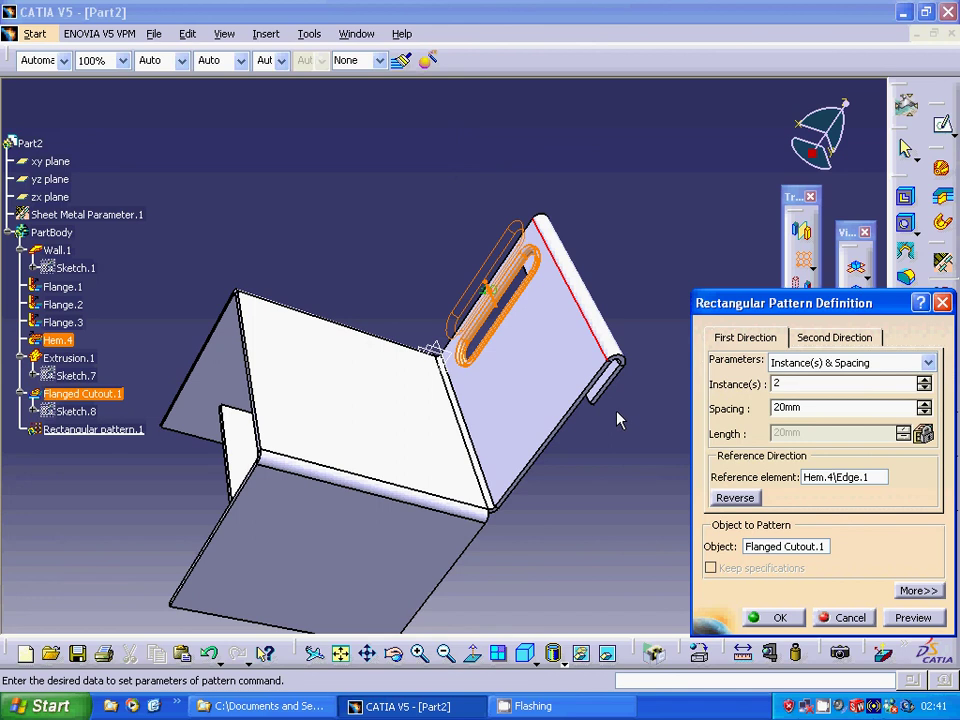
click(735, 498)
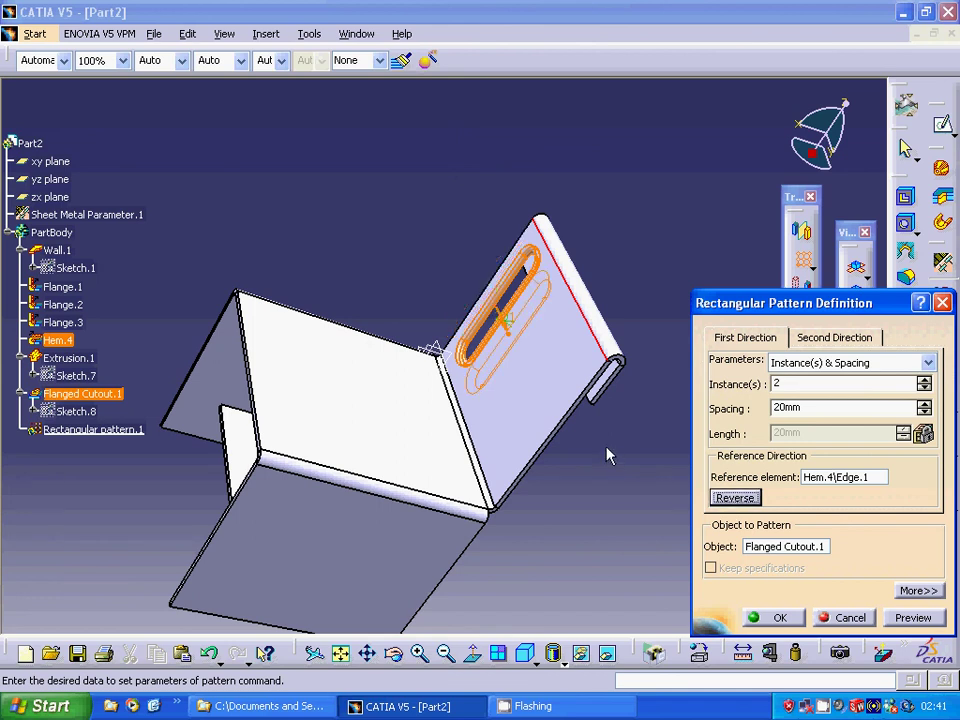
- Set the cutout pattern to 4 instances with 22 mm spacing, preview it and create it
middle_drag(315, 214, 386, 218)
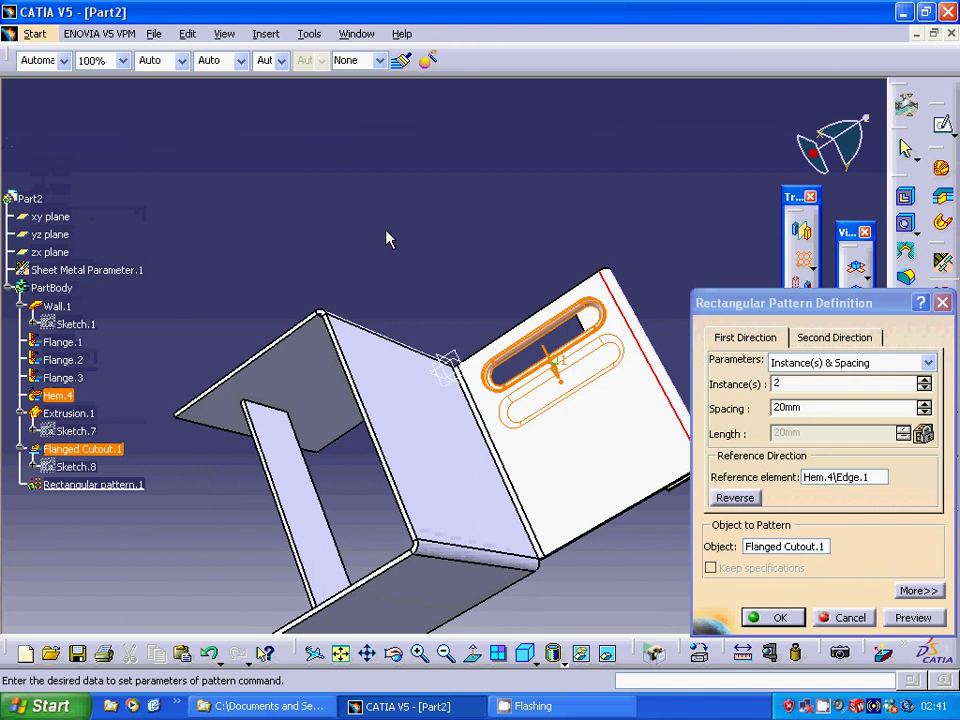
click(924, 381)
click(924, 381)
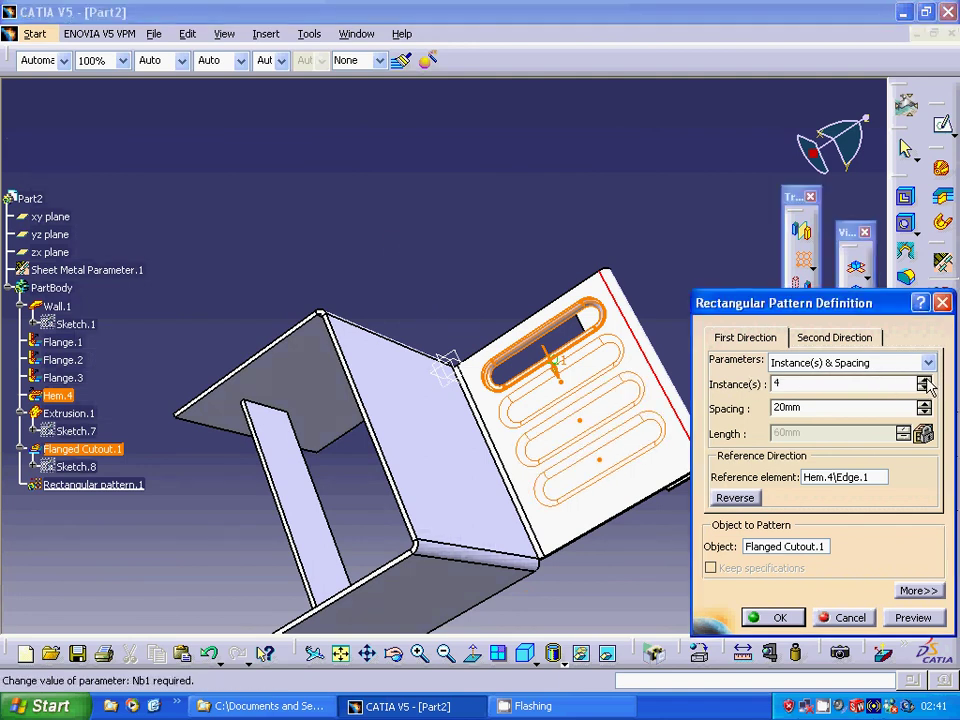
double_click(784, 407)
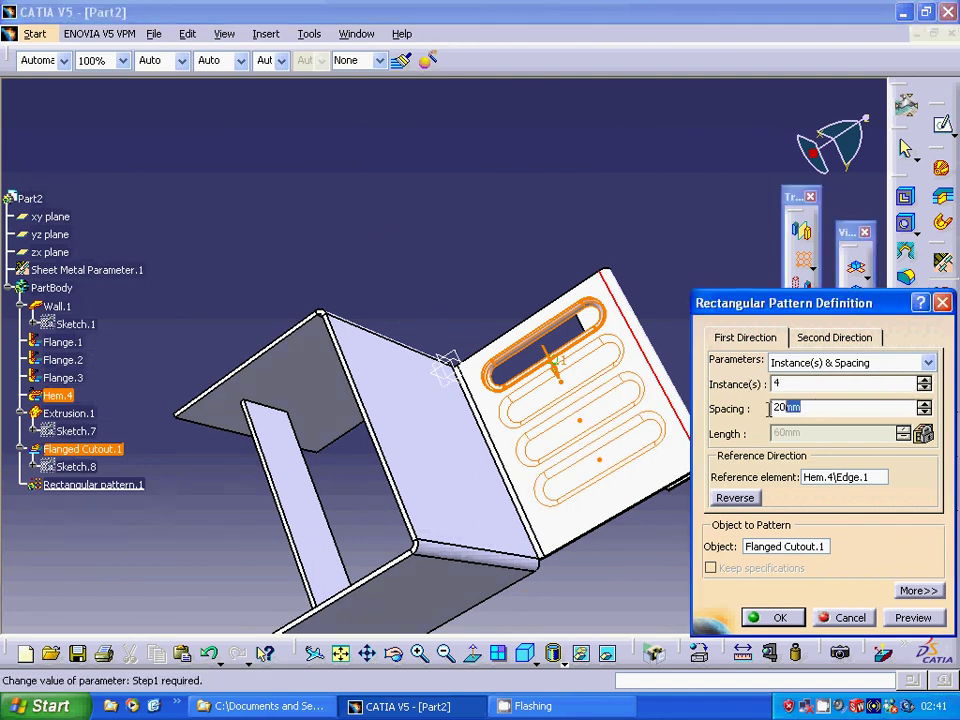
text(22)
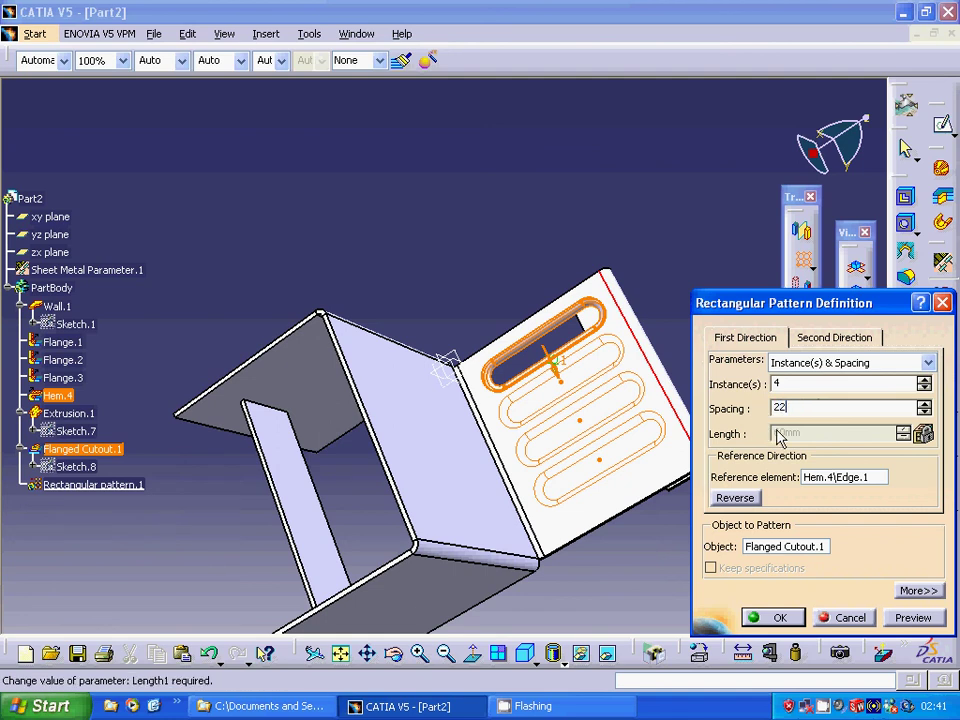
click(911, 617)
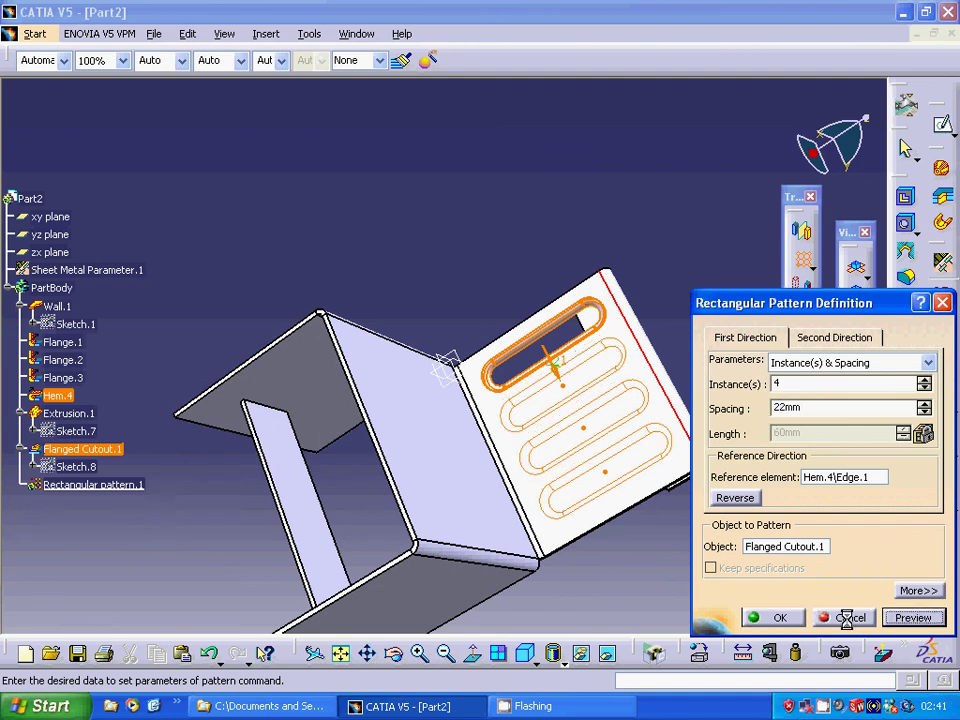
click(781, 619)
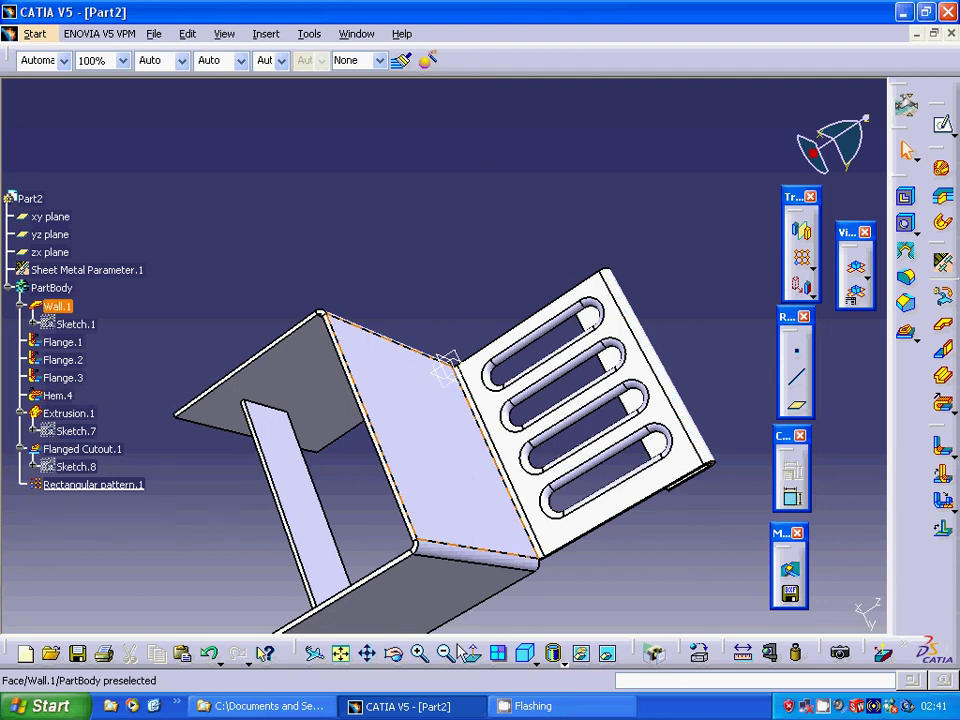
- Show the whole chair part in isometric view, fitted to the window
click(525, 653)
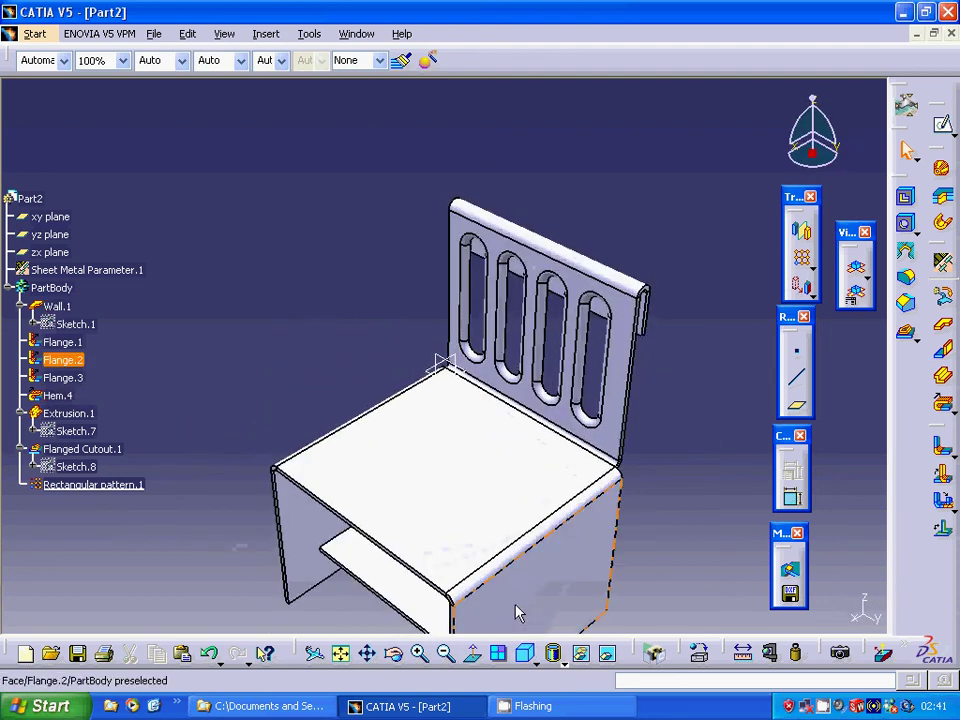
click(342, 654)
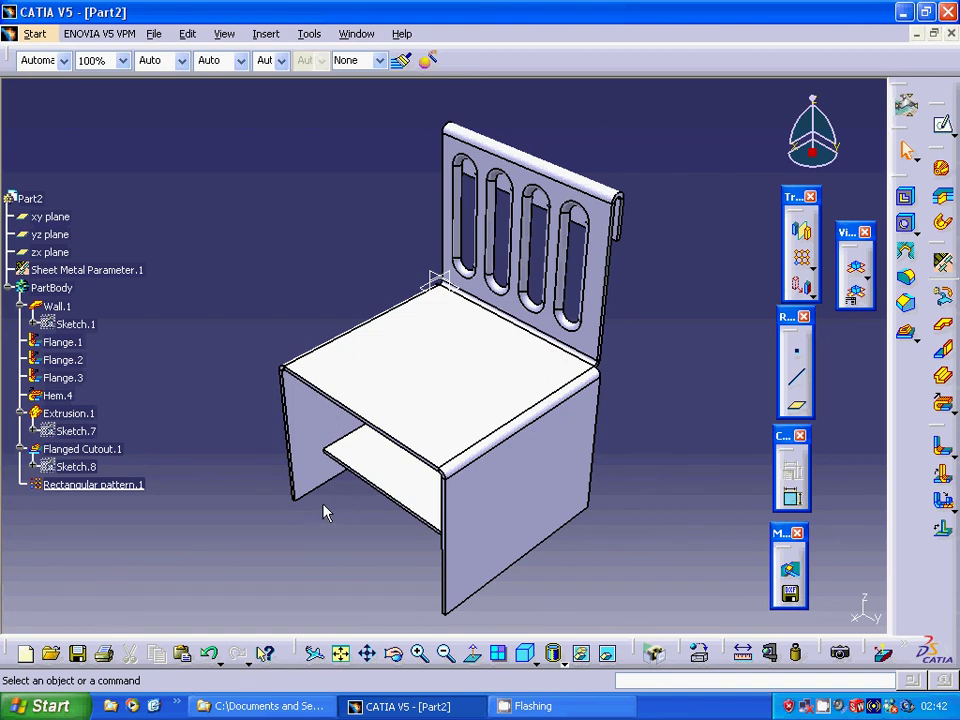
right_click(823, 706)
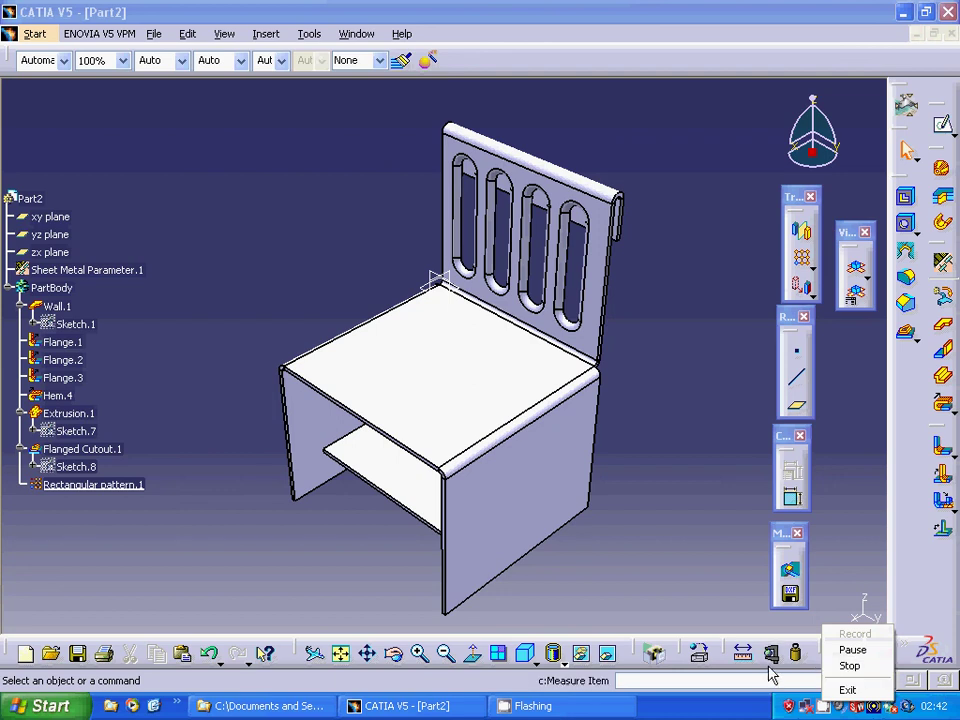